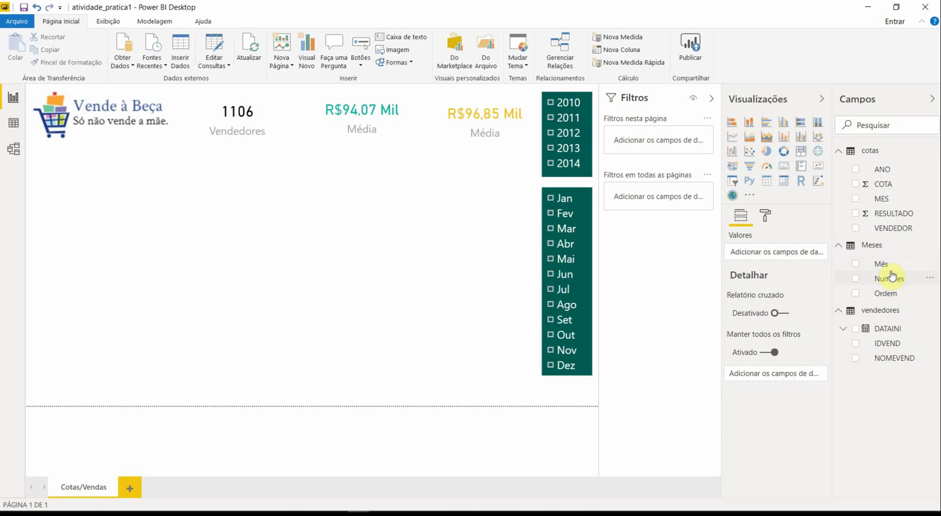
Step: Inspect the rows of the Meses table in the data view, then return to the report page
{"action": "left_click", "coordinate": [13, 123]}
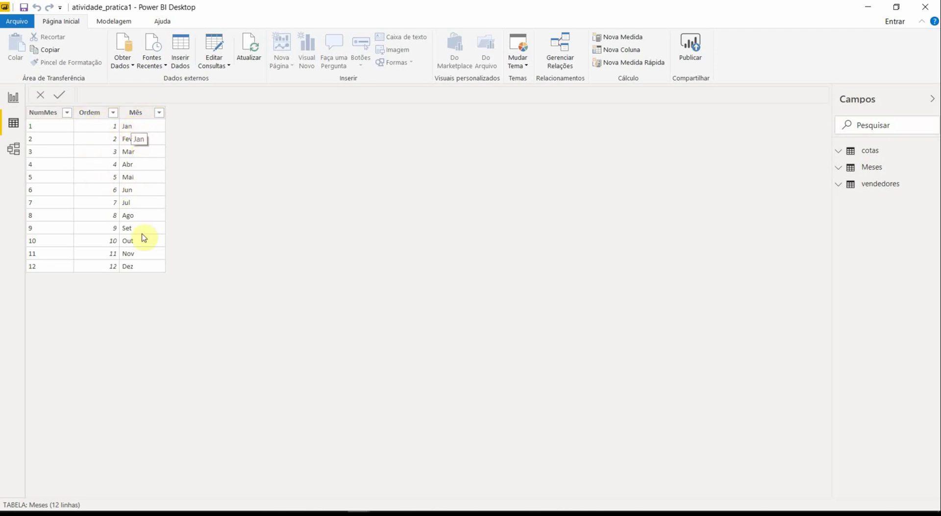
{"action": "left_click", "coordinate": [13, 97]}
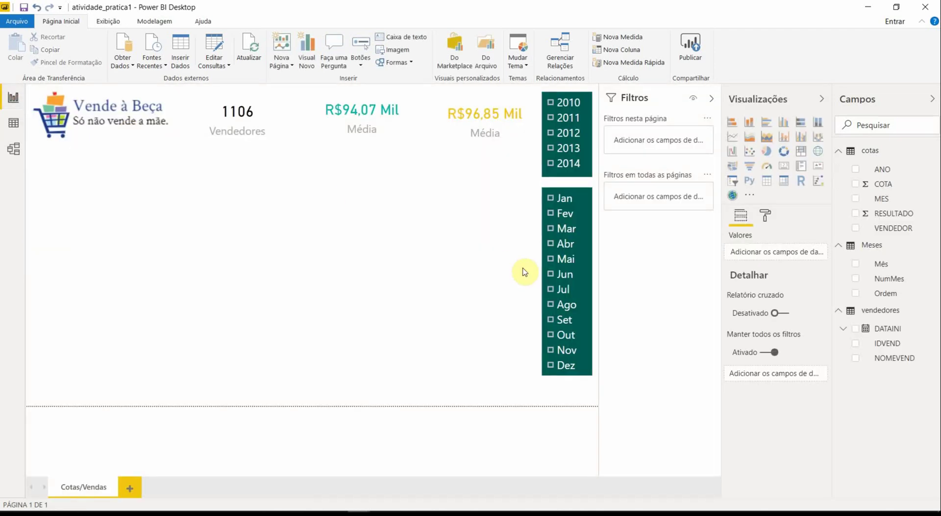
{"action": "left_click", "coordinate": [558, 273]}
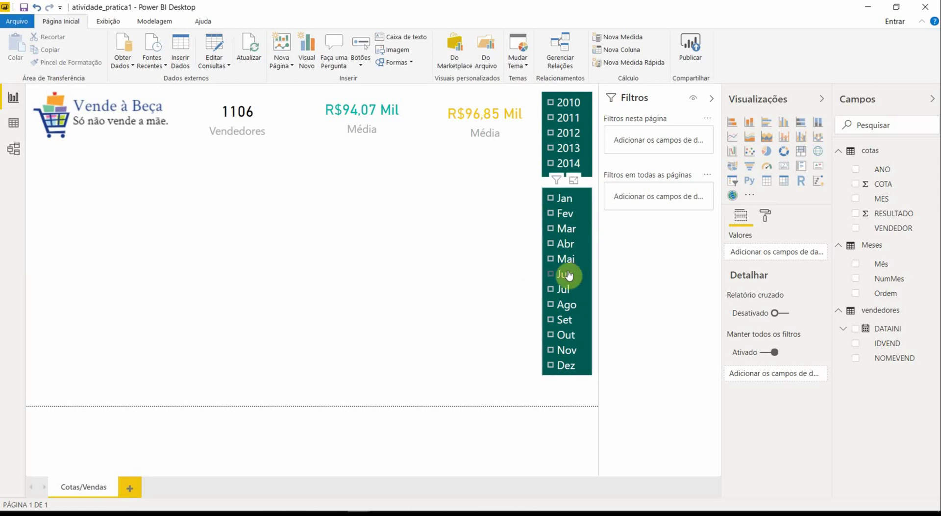
{"action": "left_click", "coordinate": [364, 442]}
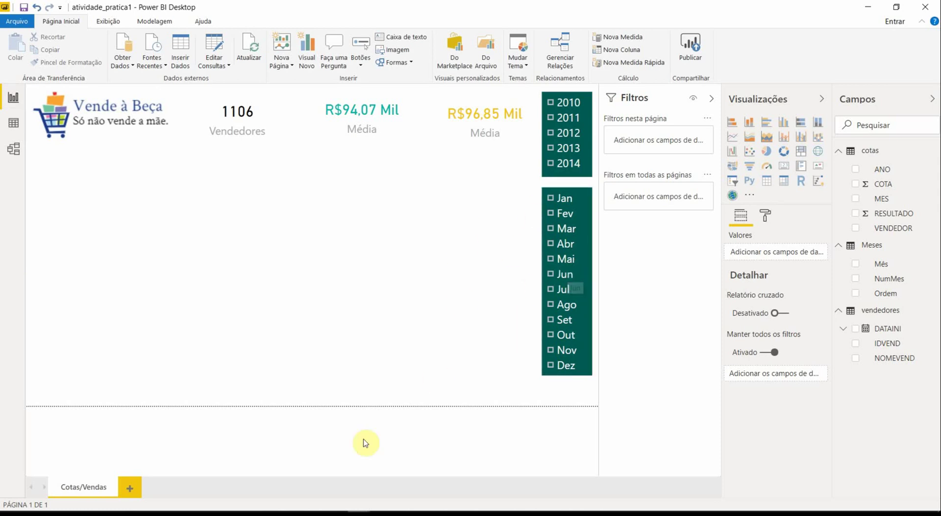
Step: Examine the finished dashboard image in IrfanView as a reference and return to the atividade_pratica1 report in Power BI Desktop
{"action": "left_click", "coordinate": [336, 512]}
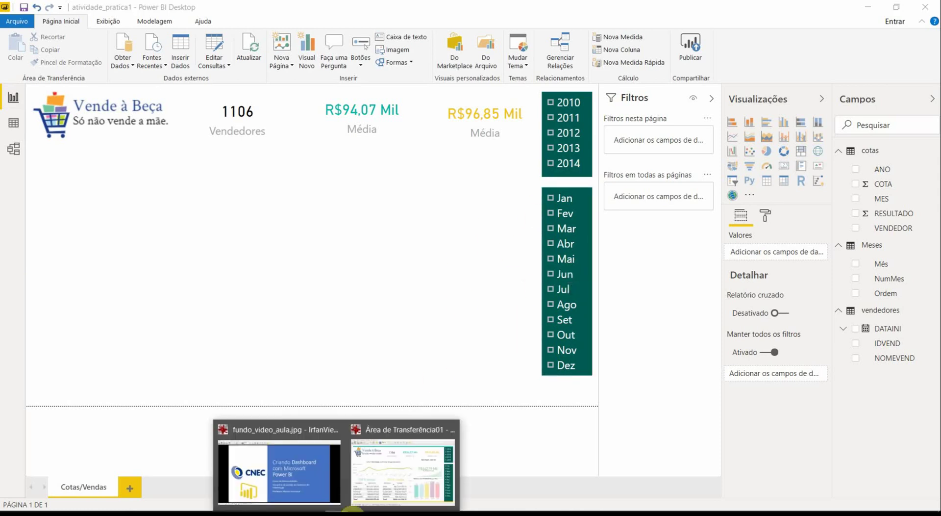
{"action": "left_click", "coordinate": [398, 490]}
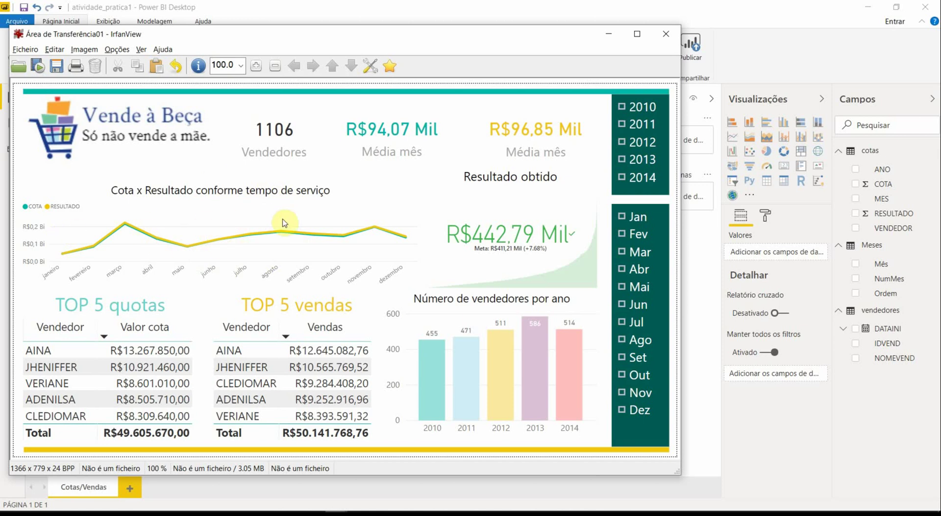
{"action": "left_click", "coordinate": [363, 510]}
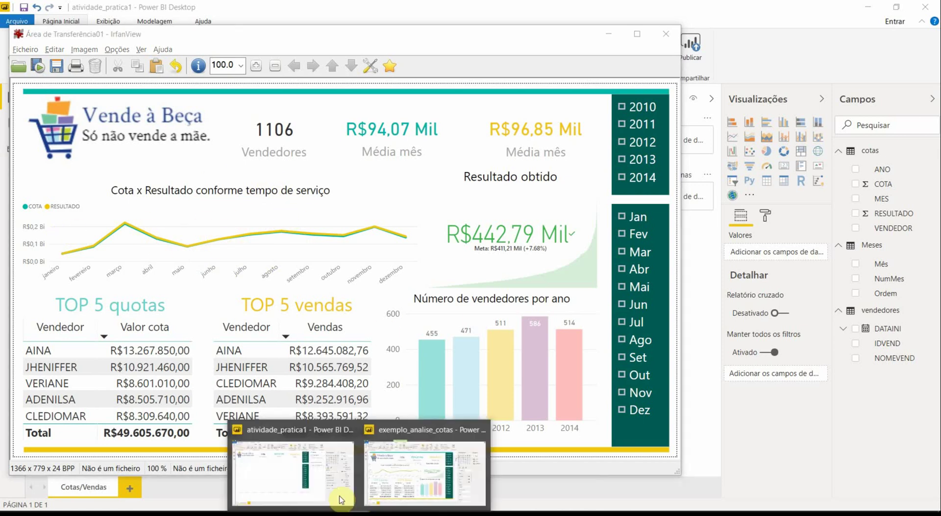
{"action": "left_click", "coordinate": [274, 476]}
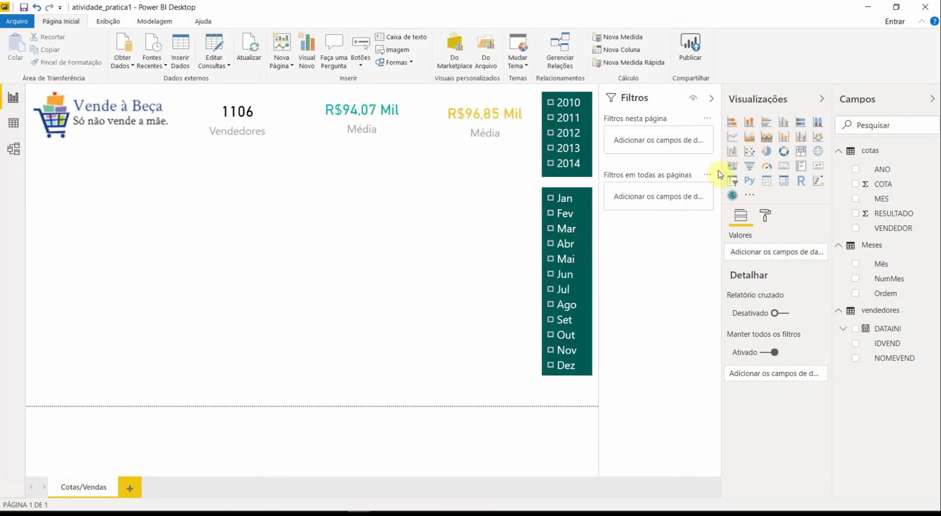
Step: Insert a line chart below the logo, reduce its height and widen it until it ends beneath the two average cards
{"action": "left_click", "coordinate": [733, 138]}
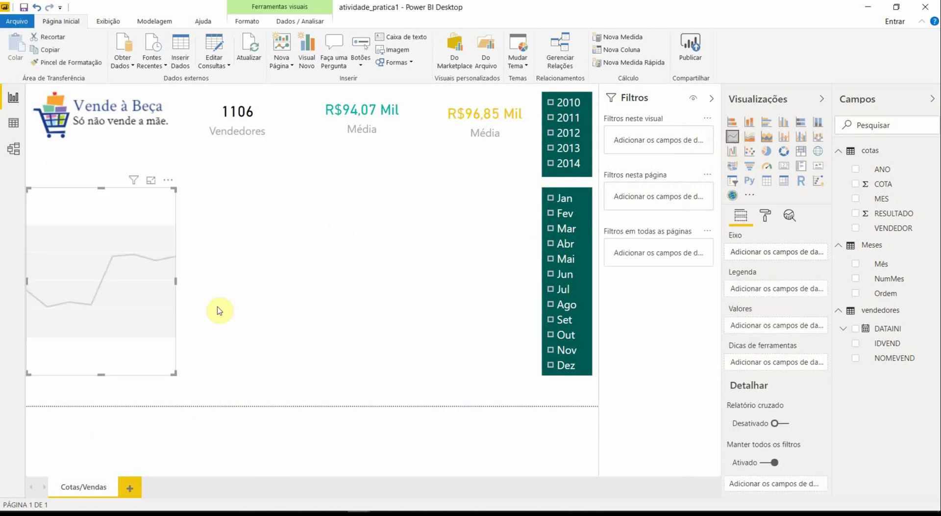
{"action": "left_click_drag", "start_coordinate": [102, 375], "coordinate": [100, 251]}
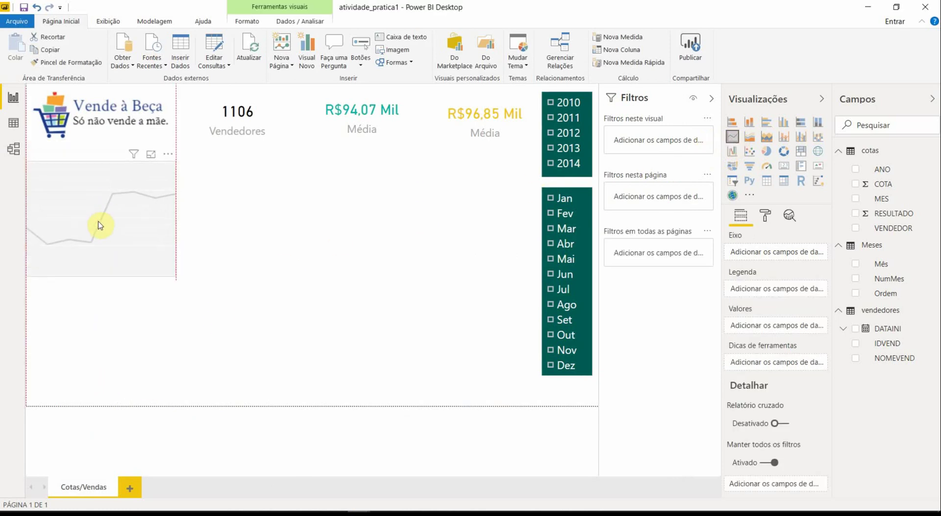
{"action": "left_click_drag", "start_coordinate": [175, 216], "coordinate": [406, 219]}
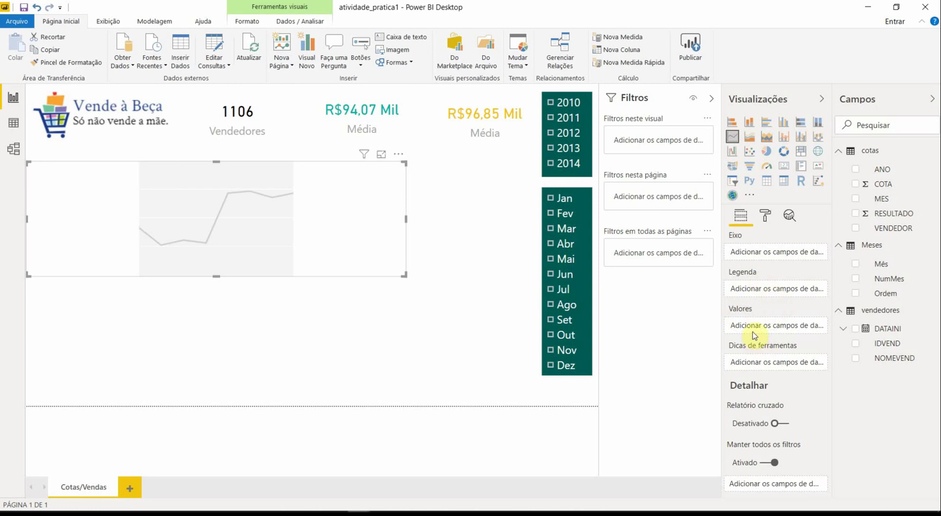
Step: Assign COTA and RESULTADO as the line chart's values and DATAINI from vendedores as its axis
{"action": "left_click_drag", "start_coordinate": [894, 189], "coordinate": [773, 333]}
{"action": "left_click_drag", "start_coordinate": [893, 213], "coordinate": [785, 335]}
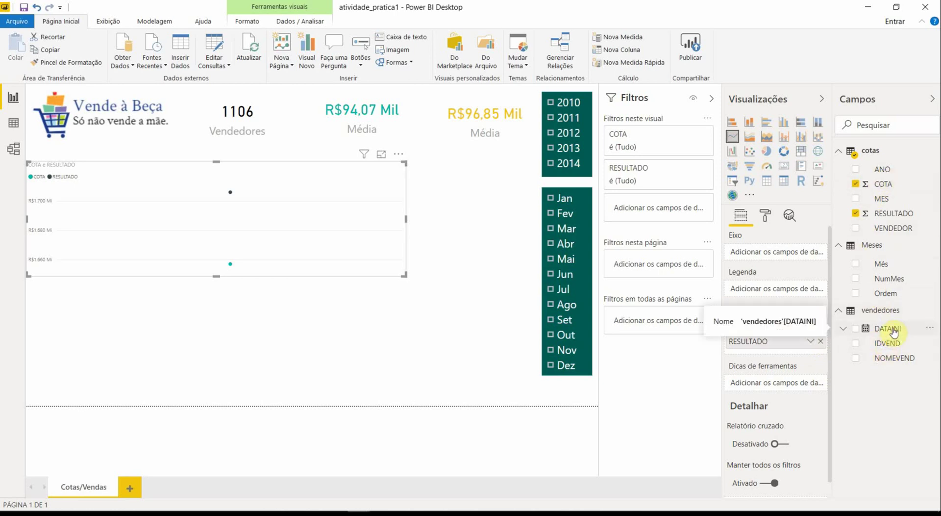
{"action": "left_click_drag", "start_coordinate": [894, 332], "coordinate": [774, 248]}
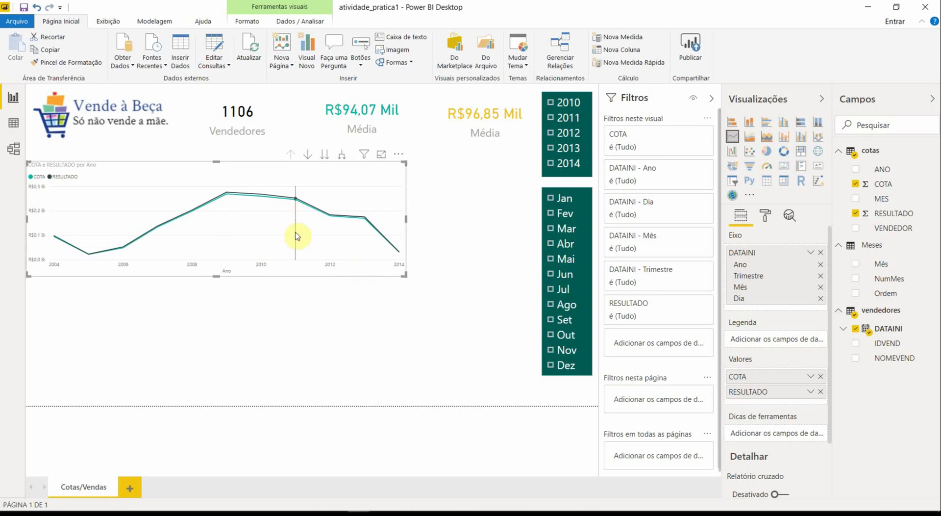
Step: Change the line chart's title text to "Cotas x Vendas conforme data de admissão dos vendedores"
{"action": "left_click", "coordinate": [764, 217]}
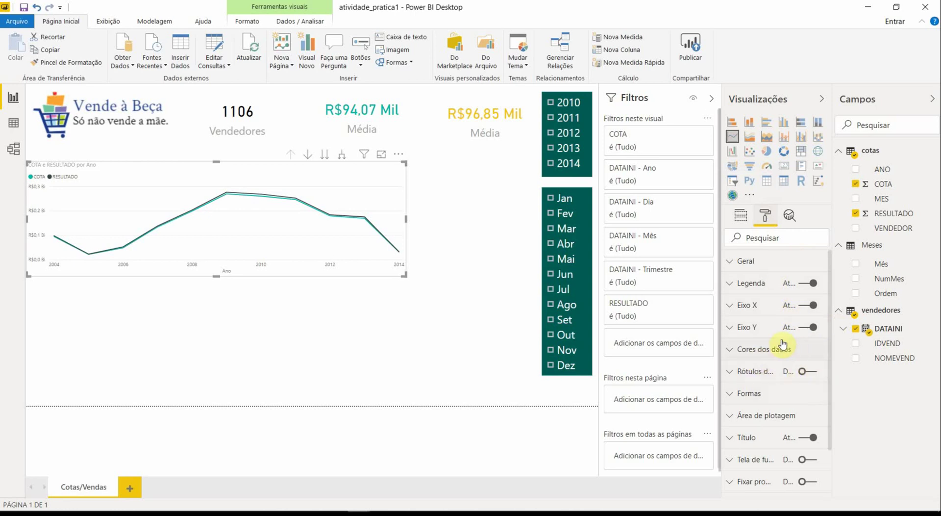
{"action": "scroll", "coordinate": [773, 372], "scroll_direction": "down", "scroll_amount": 2}
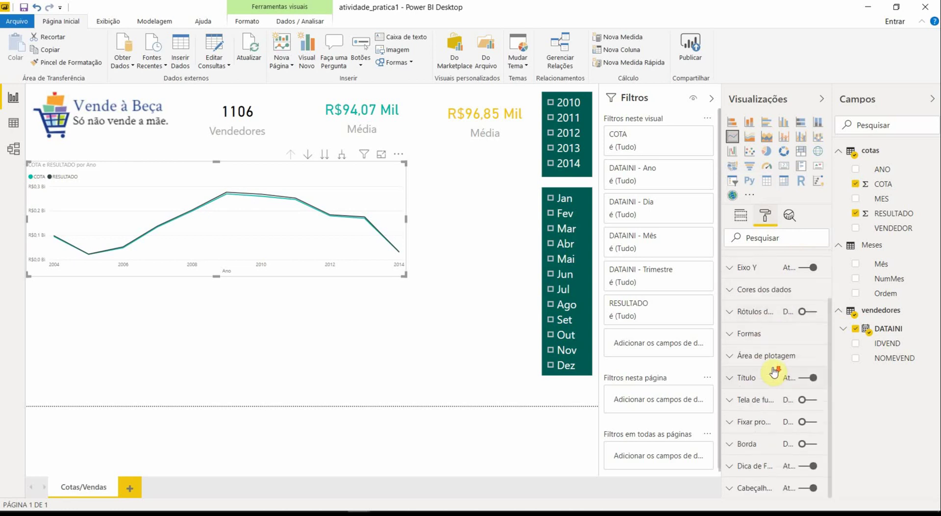
{"action": "left_click", "coordinate": [745, 378]}
{"action": "scroll", "coordinate": [775, 385], "scroll_direction": "down", "scroll_amount": 2}
{"action": "left_click", "coordinate": [756, 353]}
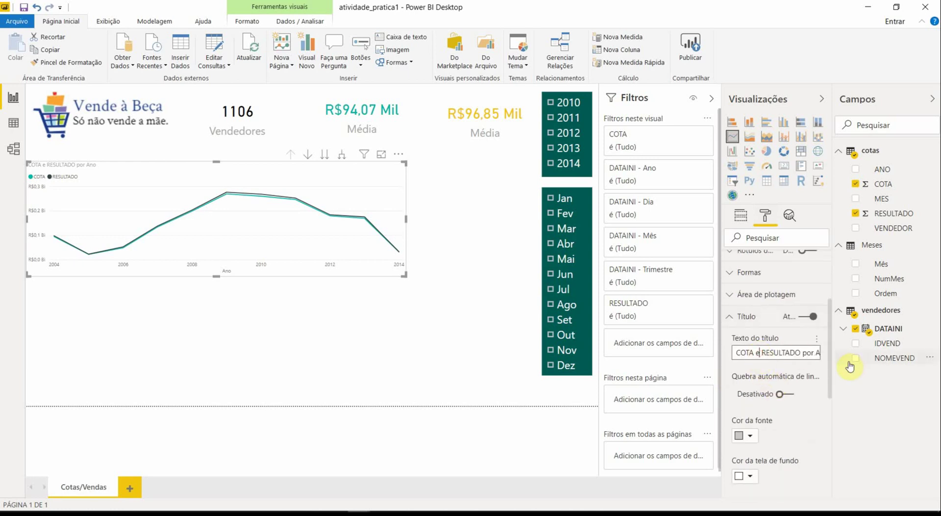
{"action": "key", "text": "ctrl+a"}
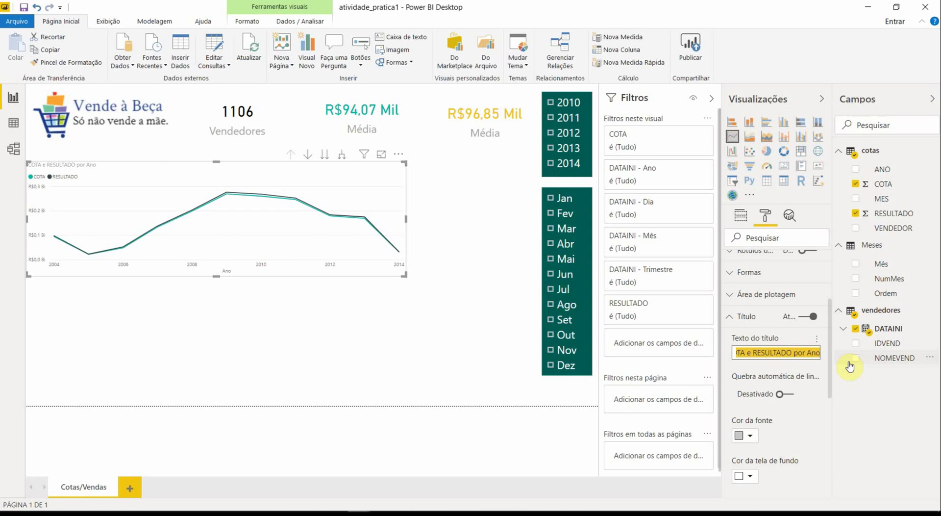
{"action": "type", "text": "Cotas x Vendas conforme"}
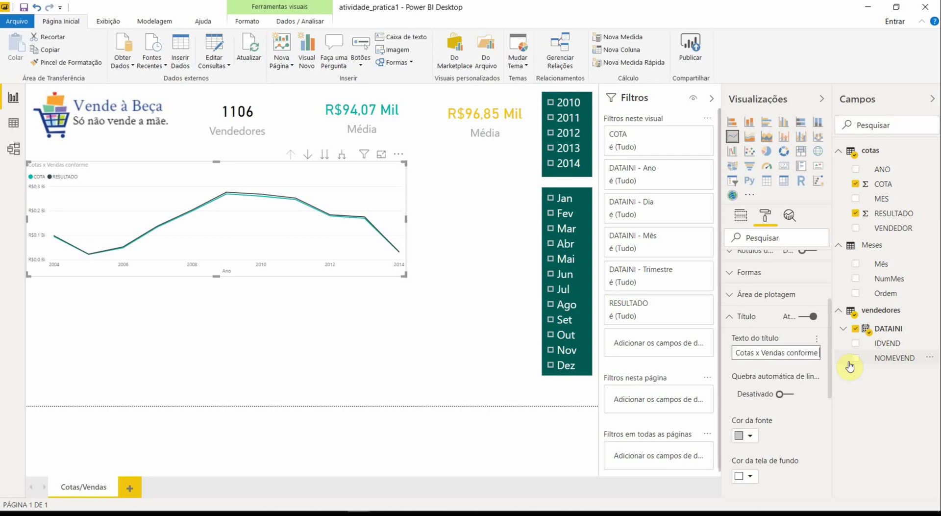
{"action": "type", "text": "data de admissão dos"}
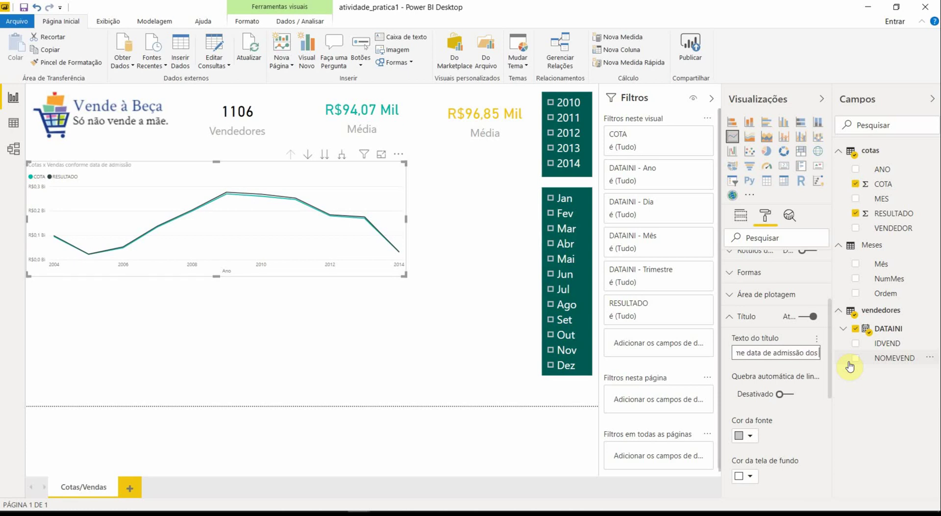
{"action": "type", "text": " vendedores"}
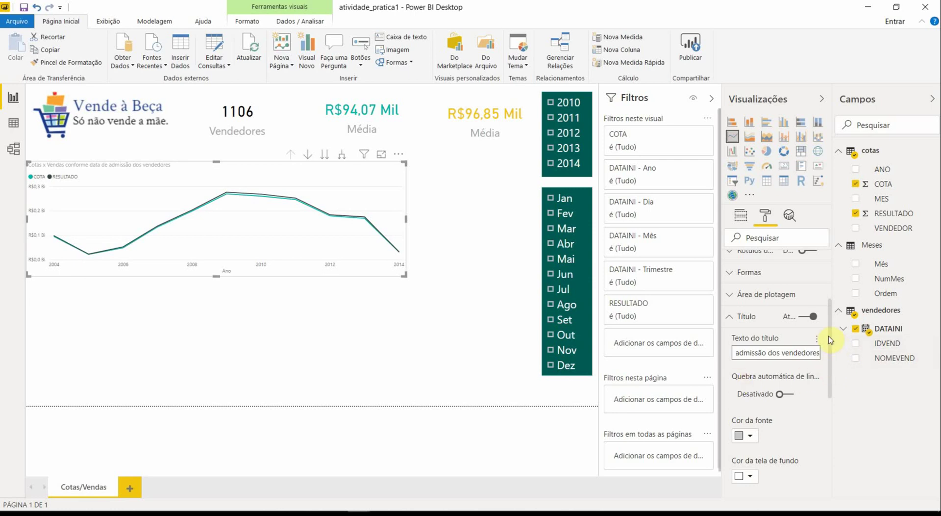
Step: Center the line chart's title, set its text size to 18 pt and deselect the chart
{"action": "scroll", "coordinate": [830, 343], "scroll_direction": "down", "scroll_amount": 3}
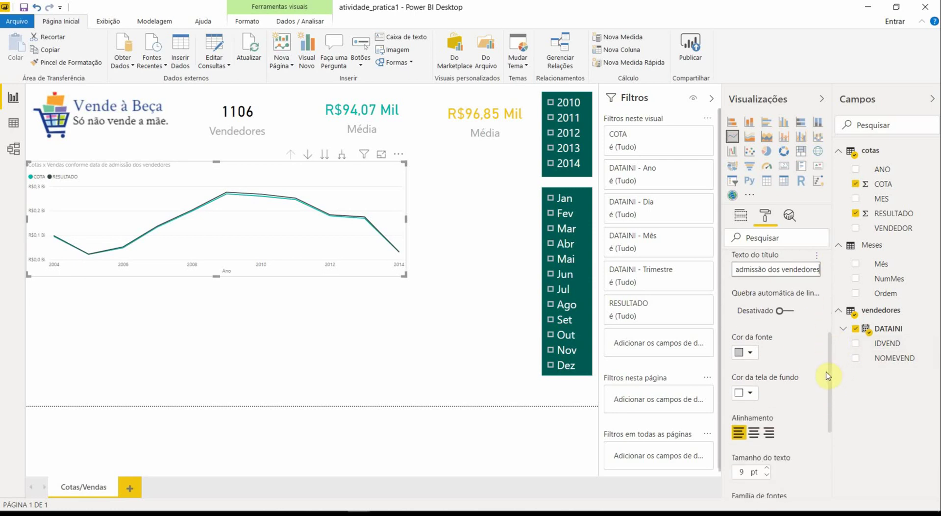
{"action": "left_click", "coordinate": [754, 403]}
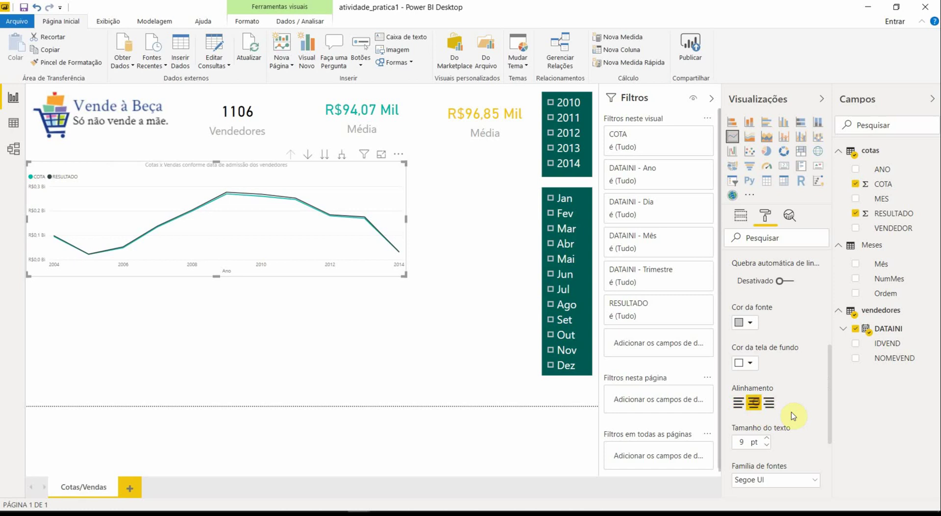
{"action": "left_click", "coordinate": [767, 438]}
{"action": "left_click", "coordinate": [767, 439]}
{"action": "left_click", "coordinate": [767, 438]}
{"action": "left_click", "coordinate": [767, 439]}
{"action": "left_click", "coordinate": [768, 439]}
{"action": "left_click", "coordinate": [767, 439]}
{"action": "left_click", "coordinate": [767, 438]}
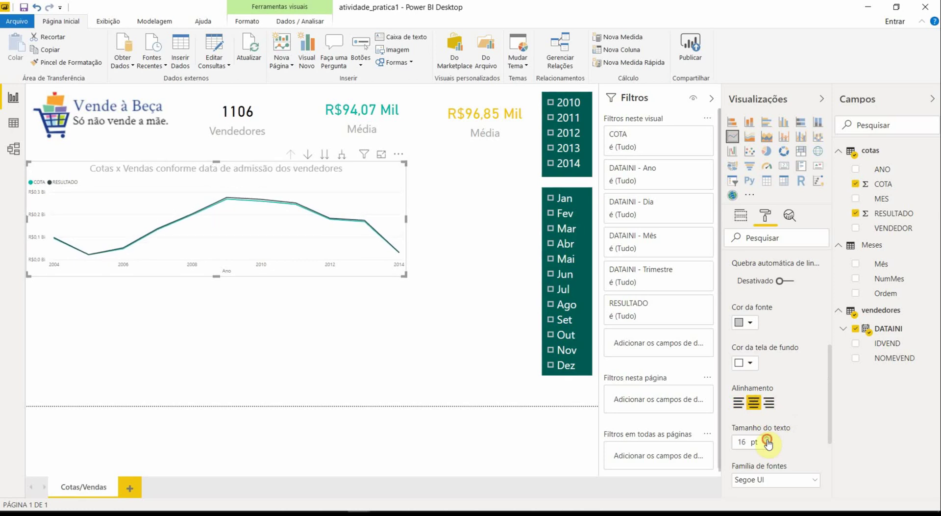
{"action": "left_click", "coordinate": [768, 439]}
{"action": "left_click", "coordinate": [767, 439]}
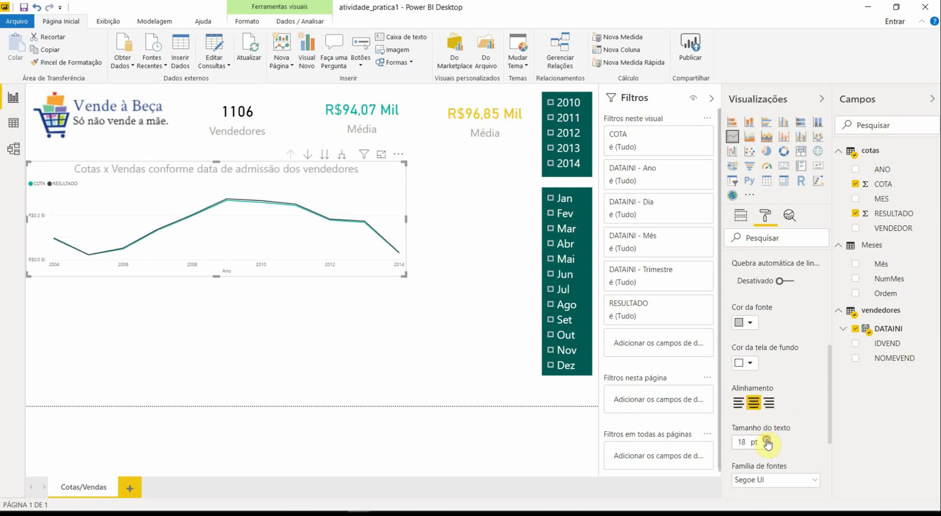
{"action": "left_click", "coordinate": [375, 319]}
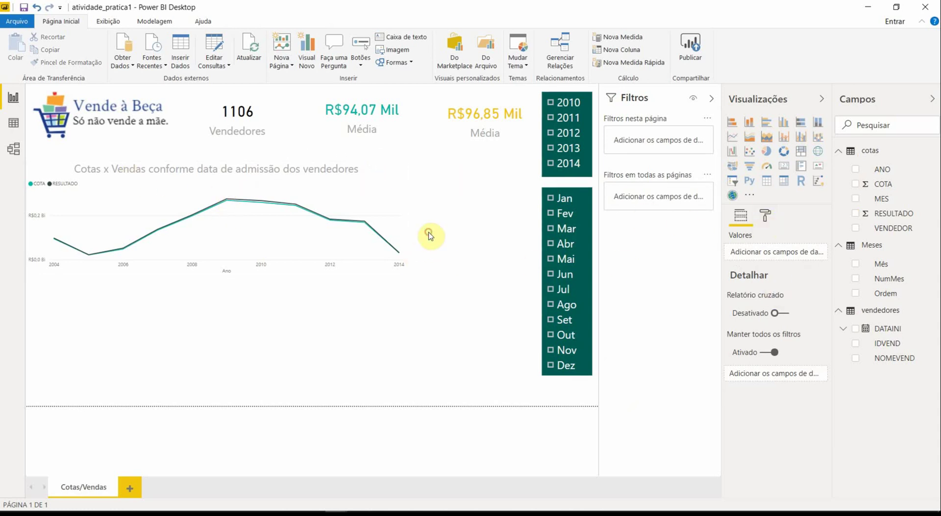
Step: Set the text size of the line chart's legend to 10 pt
{"action": "left_click", "coordinate": [388, 190]}
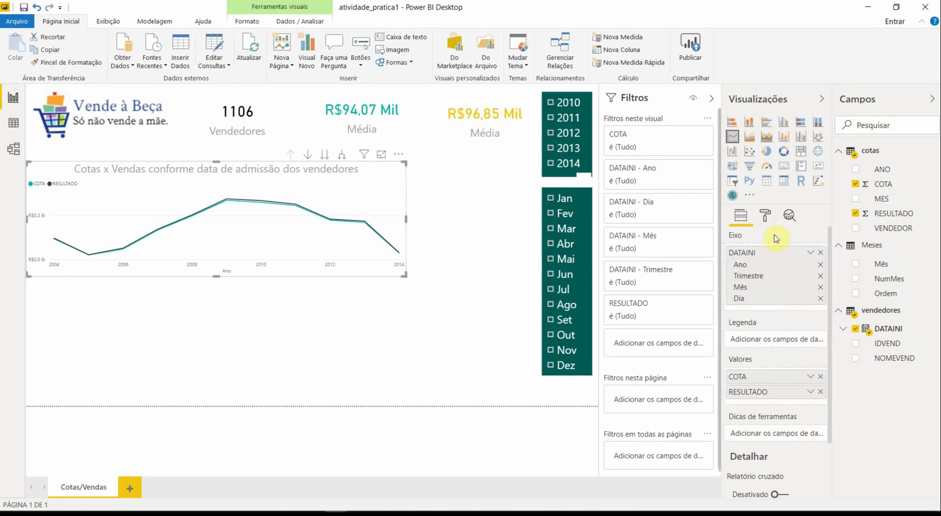
{"action": "left_click", "coordinate": [765, 217]}
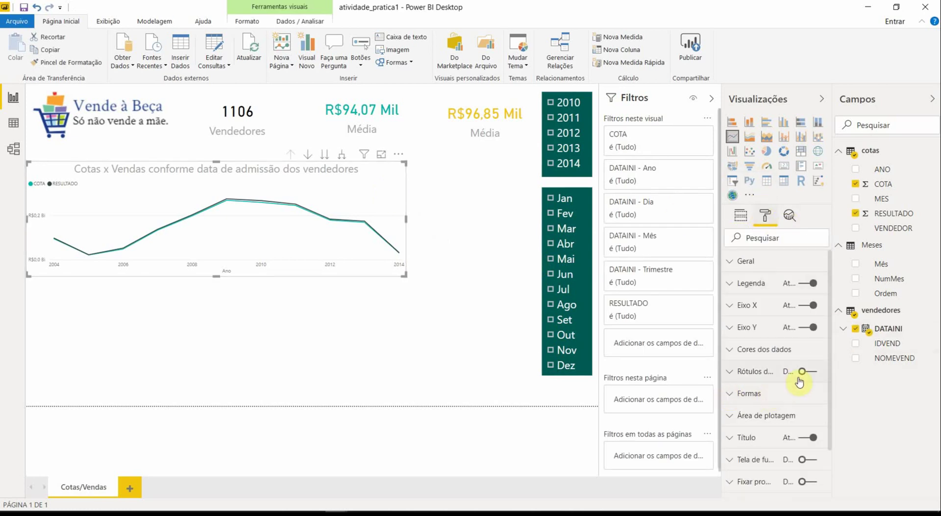
{"action": "left_click", "coordinate": [738, 290]}
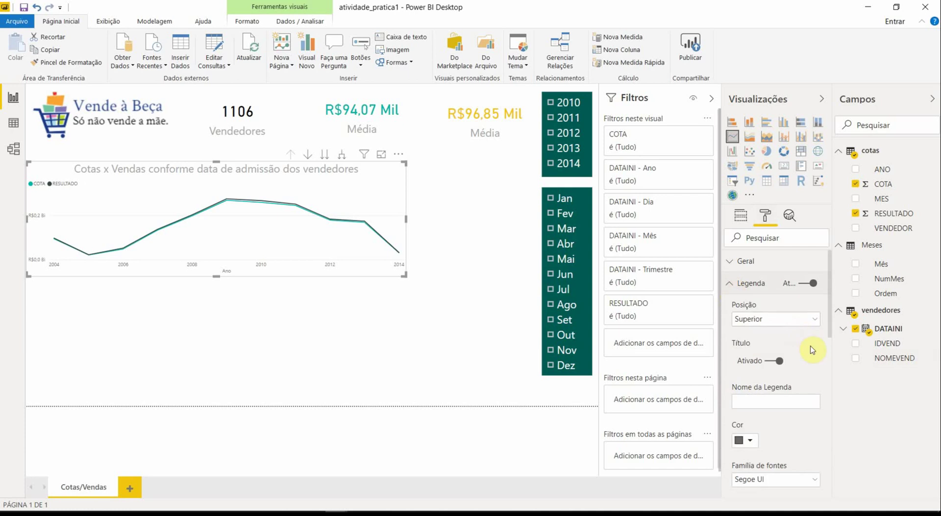
{"action": "scroll", "coordinate": [813, 387], "scroll_direction": "down", "scroll_amount": 5}
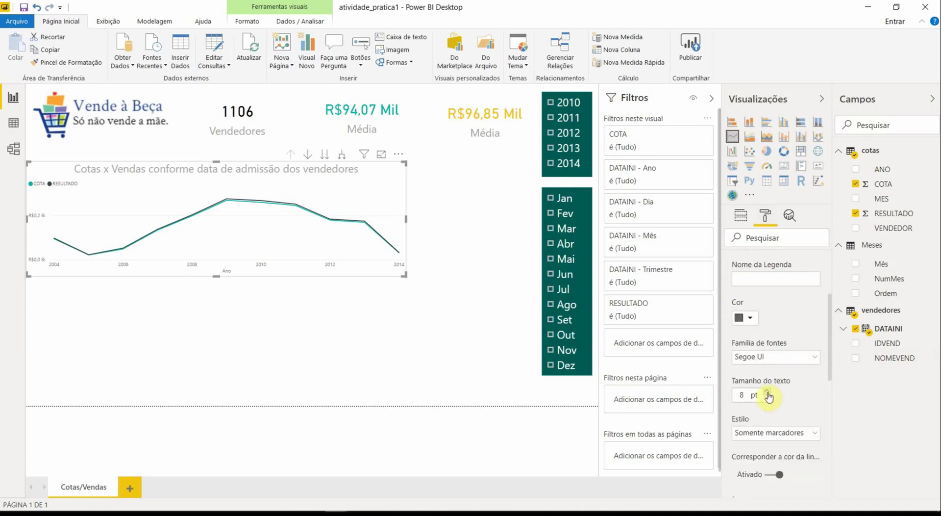
{"action": "left_click", "coordinate": [767, 392]}
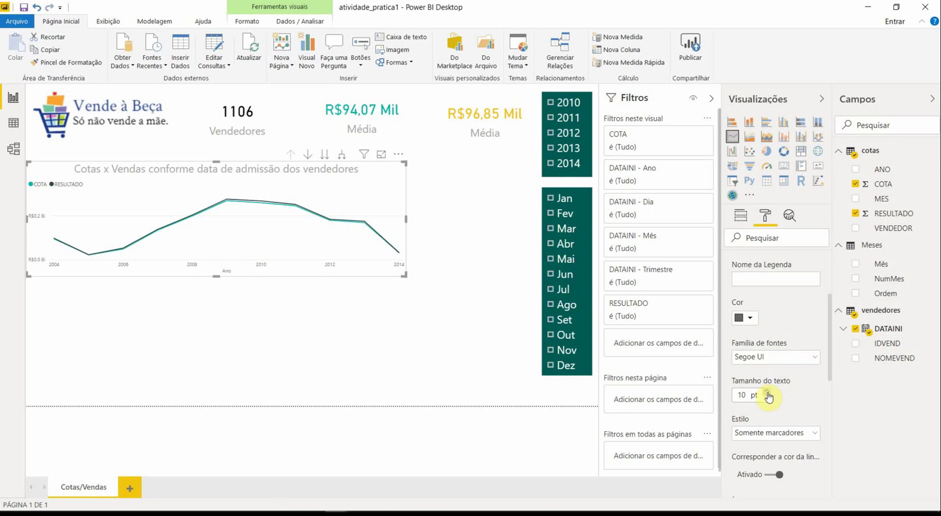
Step: Set the position of the line chart's legend to Superior Central
{"action": "scroll", "coordinate": [803, 433], "scroll_direction": "down", "scroll_amount": 5}
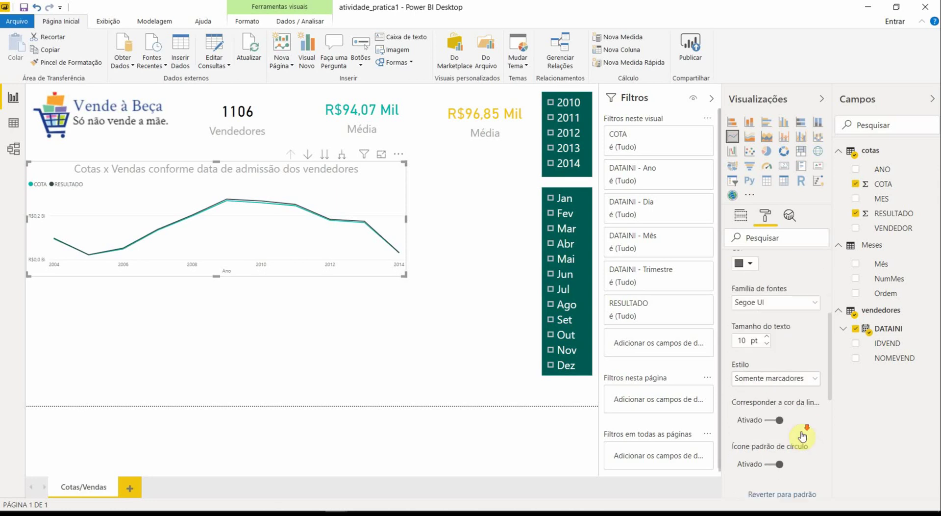
{"action": "scroll", "coordinate": [802, 434], "scroll_direction": "up", "scroll_amount": 5}
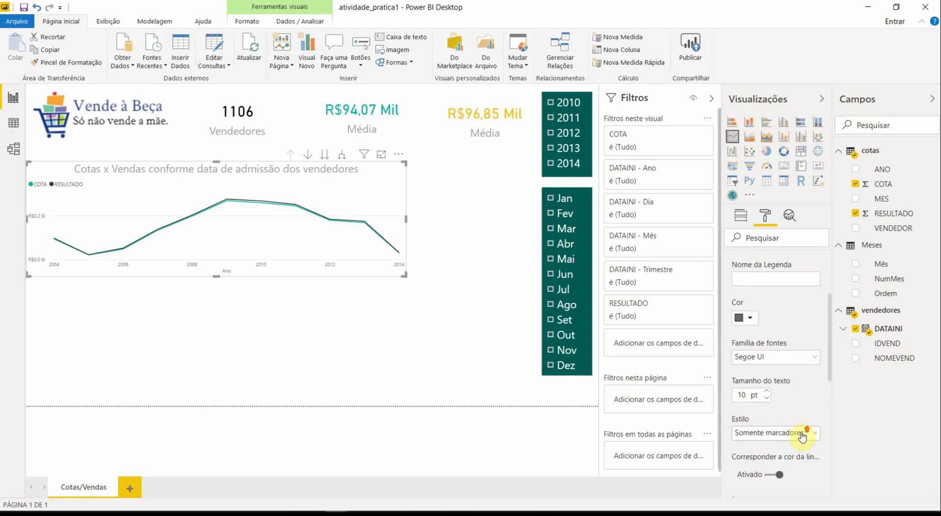
{"action": "scroll", "coordinate": [802, 435], "scroll_direction": "up", "scroll_amount": 5}
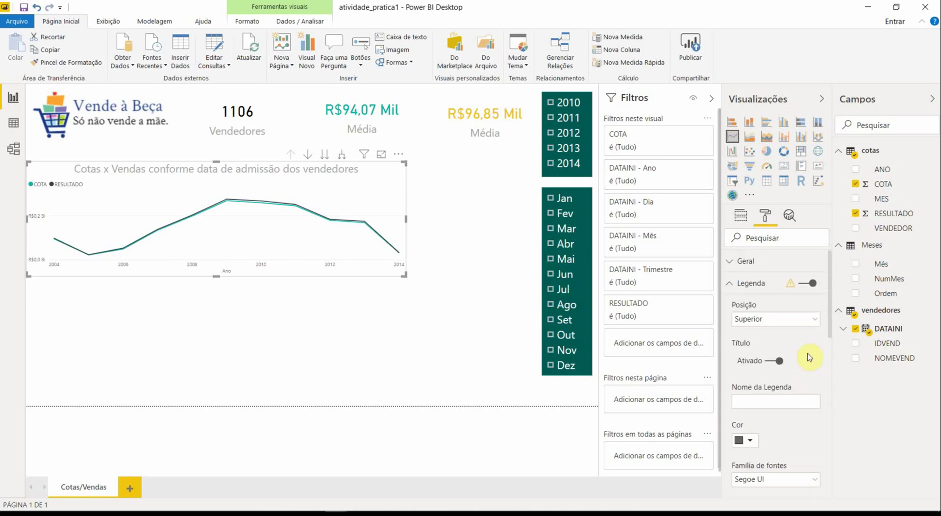
{"action": "left_click", "coordinate": [815, 320]}
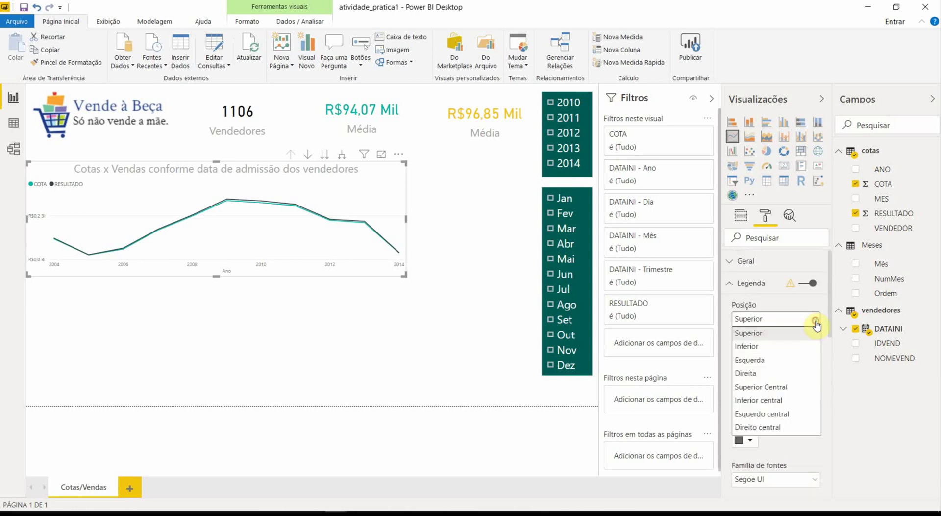
{"action": "left_click", "coordinate": [772, 387]}
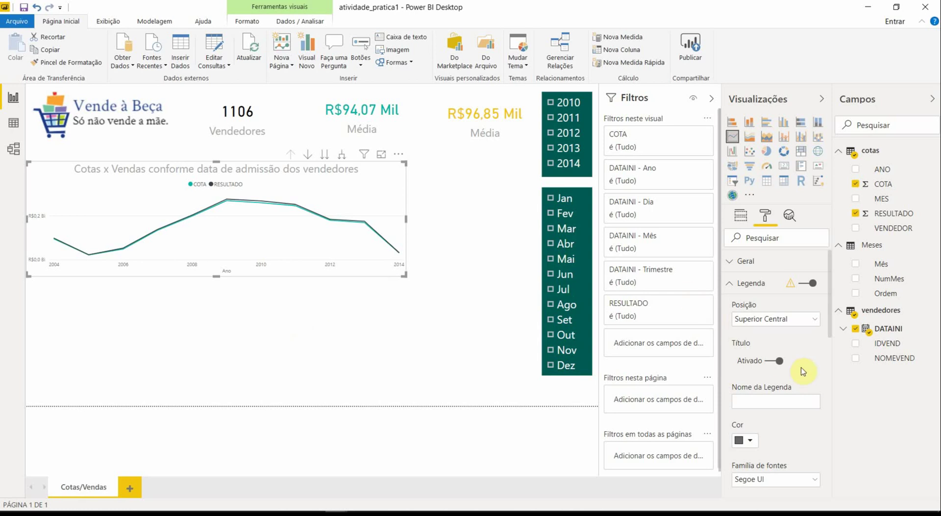
Step: Change the data color of the line chart's RESULTADO series to the theme's yellow
{"action": "left_click", "coordinate": [728, 284]}
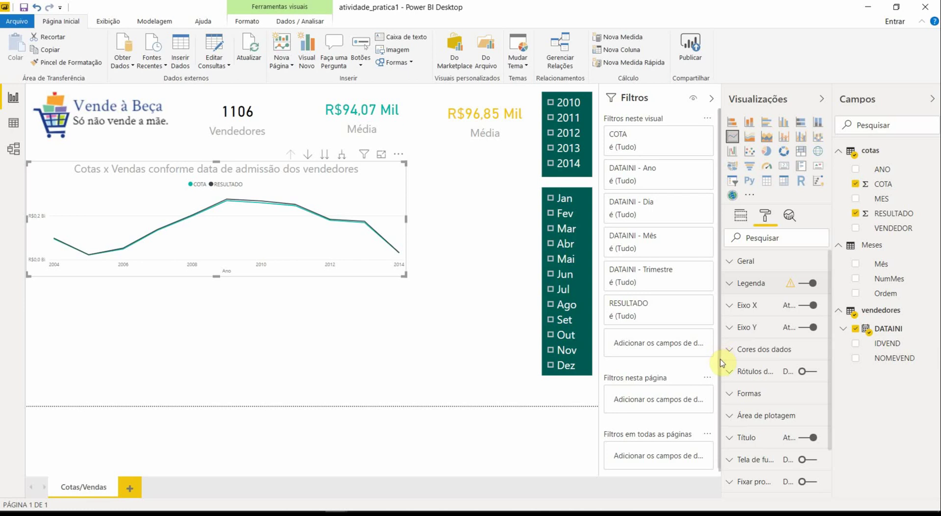
{"action": "left_click", "coordinate": [734, 351]}
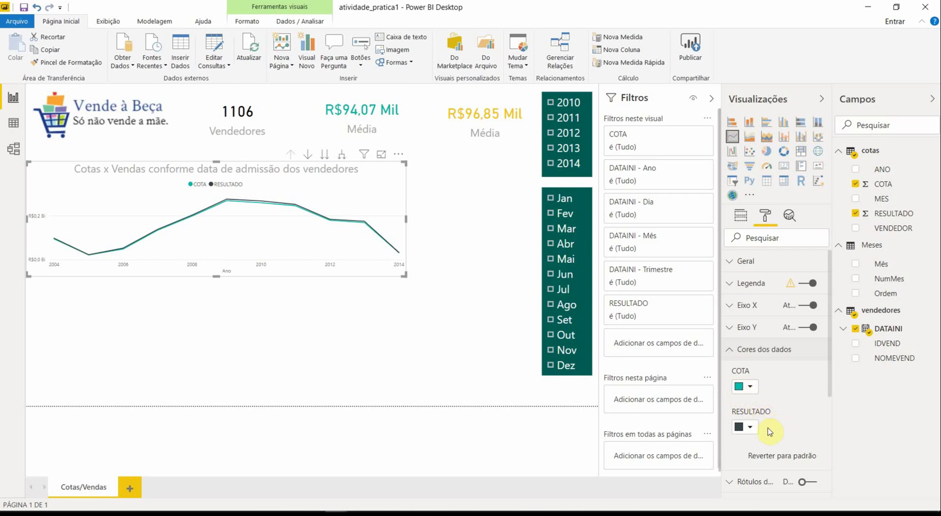
{"action": "left_click", "coordinate": [752, 427]}
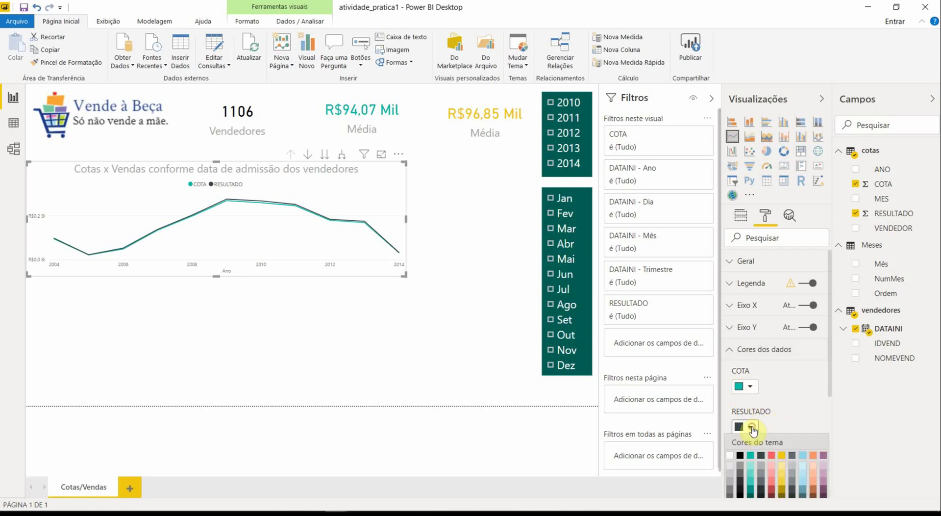
{"action": "left_click", "coordinate": [783, 456]}
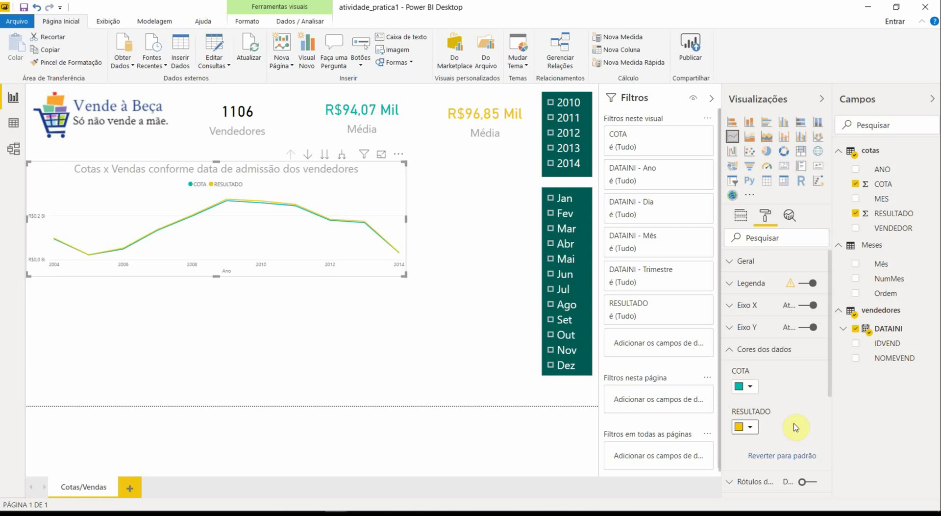
Step: Set the stroke width of the line chart's lines to 4
{"action": "scroll", "coordinate": [797, 401], "scroll_direction": "down", "scroll_amount": 3}
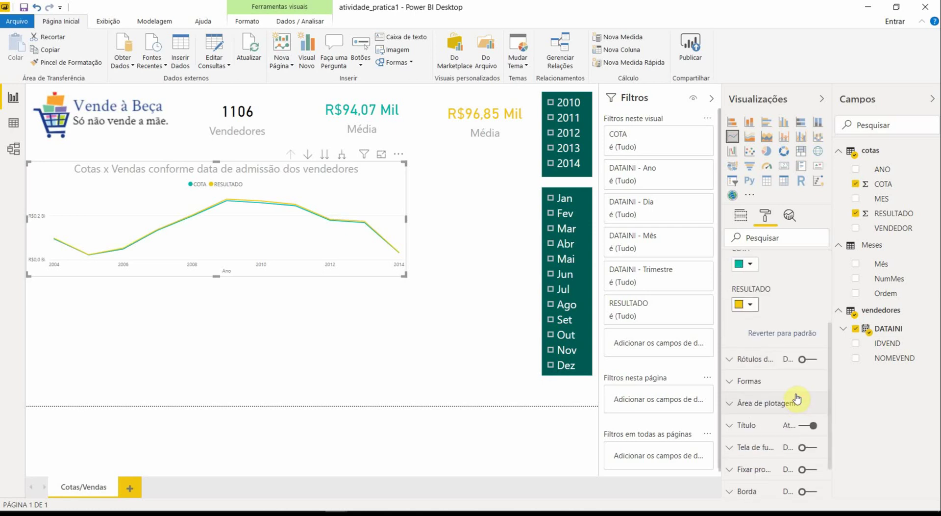
{"action": "scroll", "coordinate": [797, 399], "scroll_direction": "down", "scroll_amount": 1}
{"action": "scroll", "coordinate": [798, 399], "scroll_direction": "up", "scroll_amount": 1}
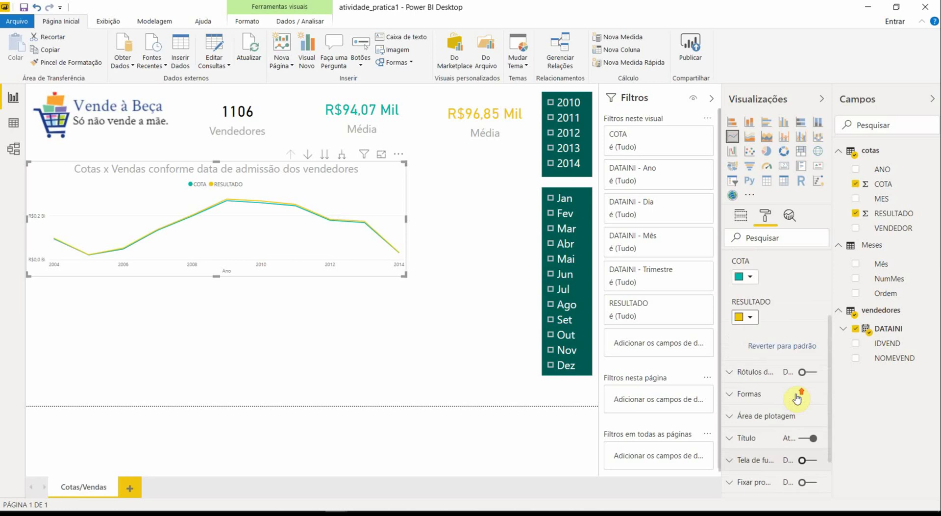
{"action": "left_click", "coordinate": [746, 395]}
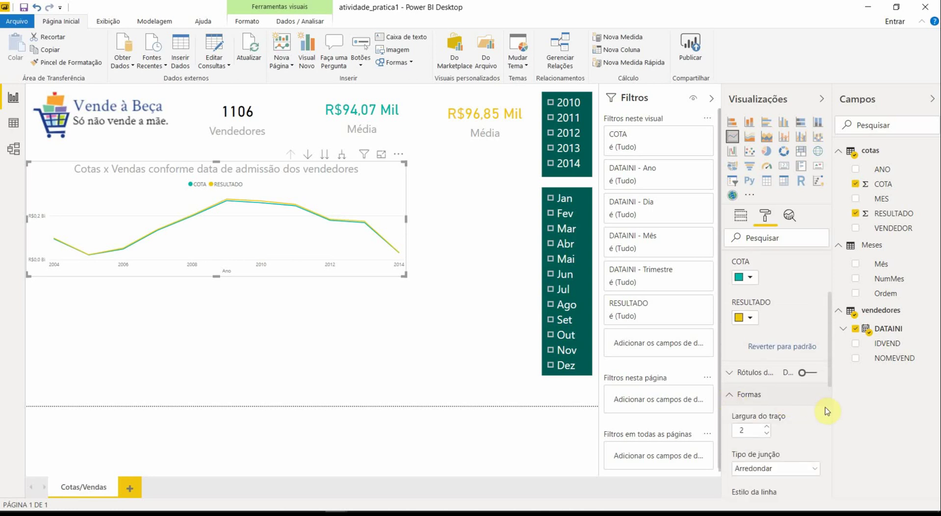
{"action": "scroll", "coordinate": [826, 409], "scroll_direction": "down", "scroll_amount": 1}
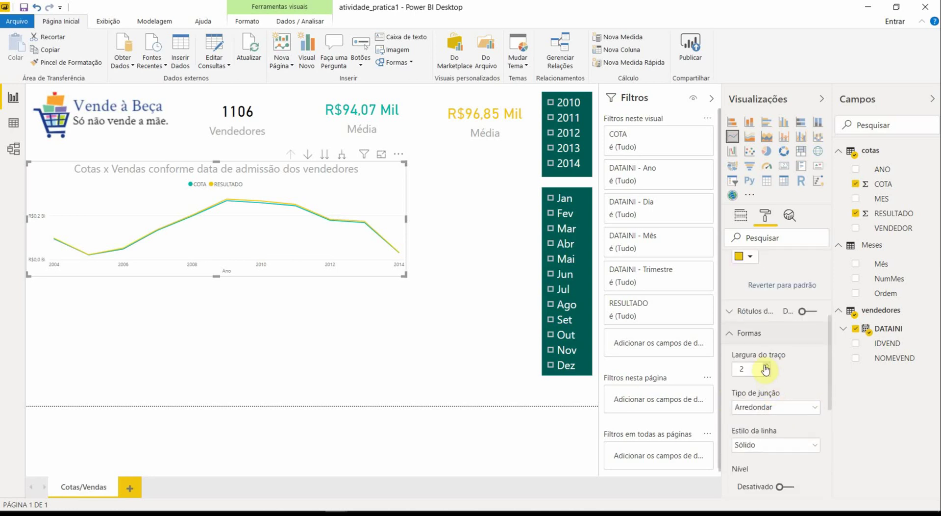
{"action": "left_click", "coordinate": [766, 366]}
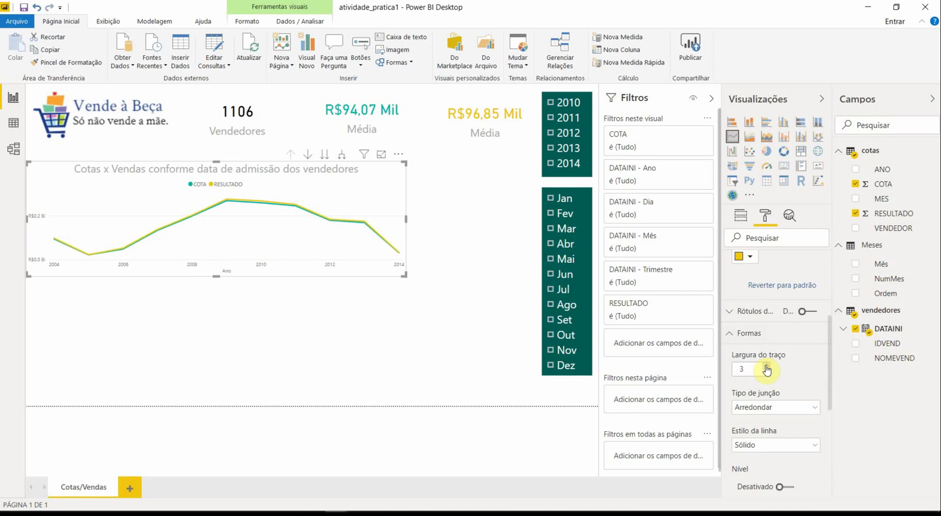
{"action": "left_click", "coordinate": [767, 367]}
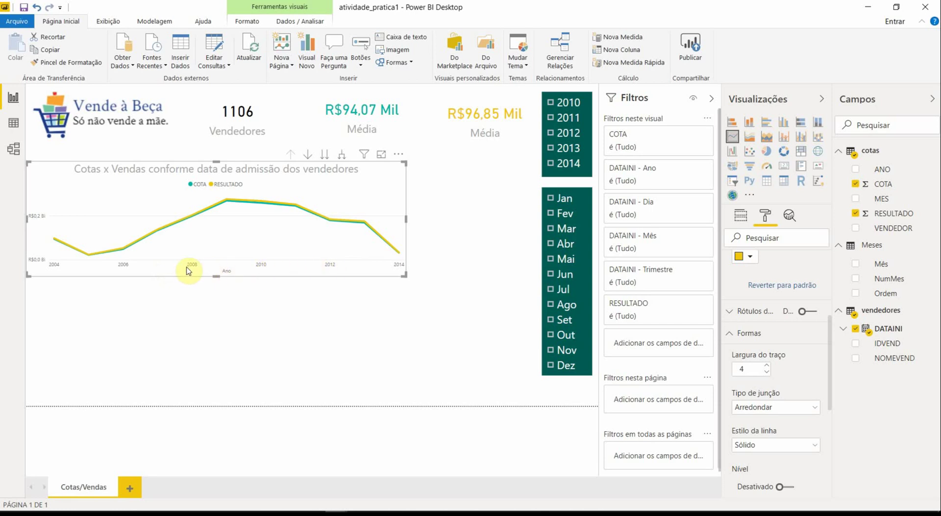
{"action": "left_click", "coordinate": [728, 333]}
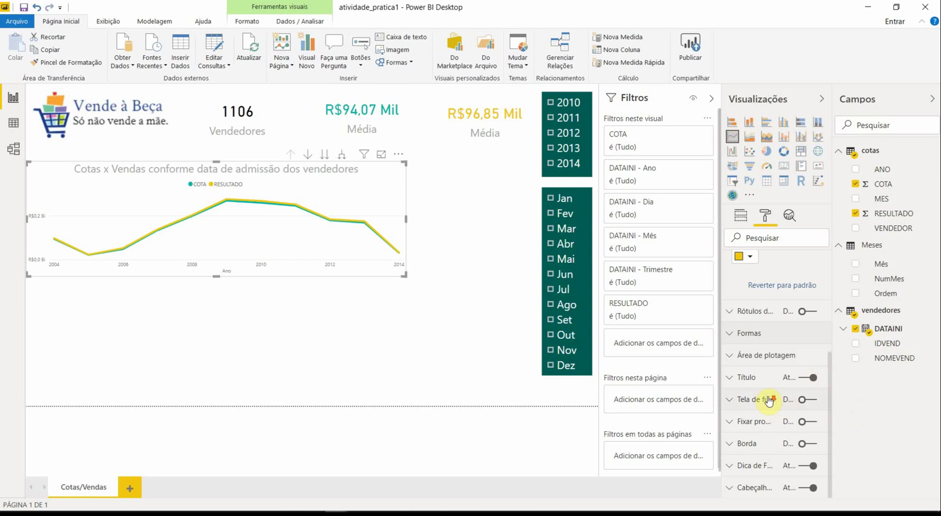
Step: Set the text size of the line chart's X axis to 10 pt
{"action": "scroll", "coordinate": [786, 402], "scroll_direction": "up", "scroll_amount": 3}
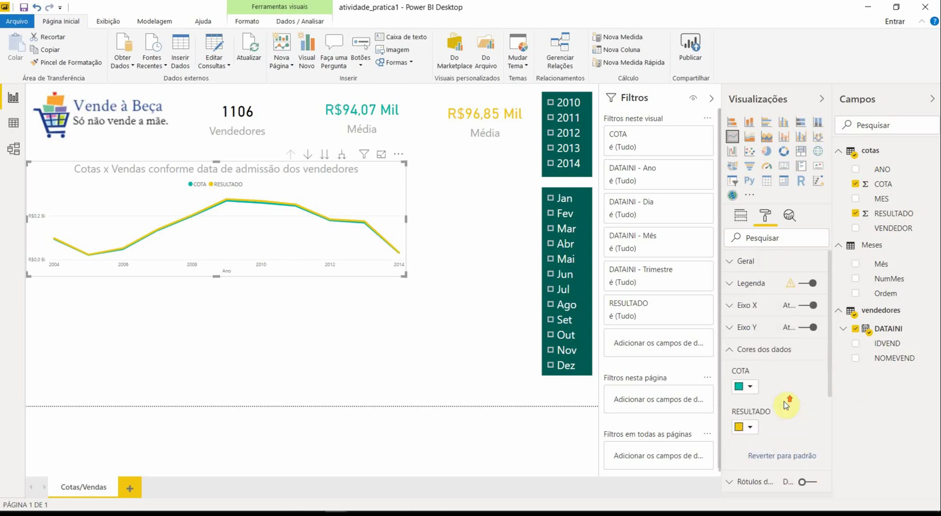
{"action": "left_click", "coordinate": [761, 320]}
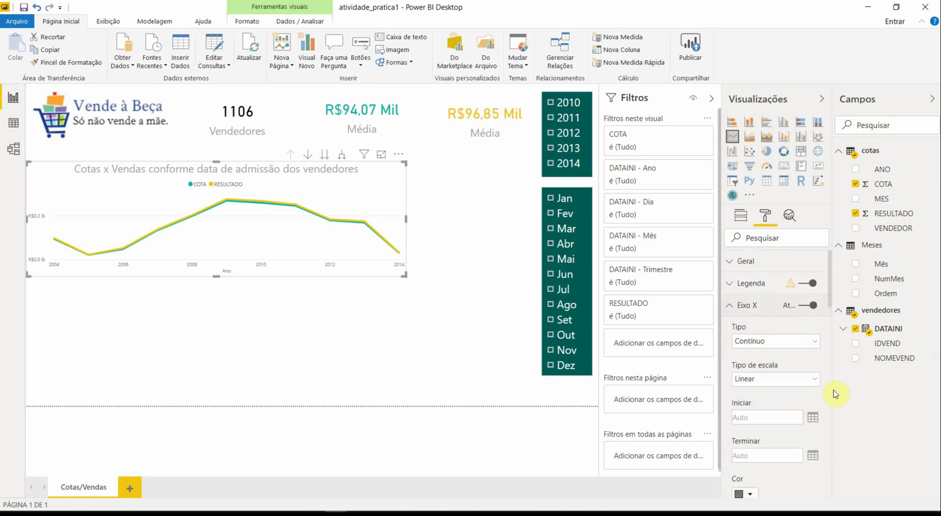
{"action": "scroll", "coordinate": [759, 418], "scroll_direction": "down", "scroll_amount": 2}
{"action": "scroll", "coordinate": [756, 392], "scroll_direction": "down", "scroll_amount": 2}
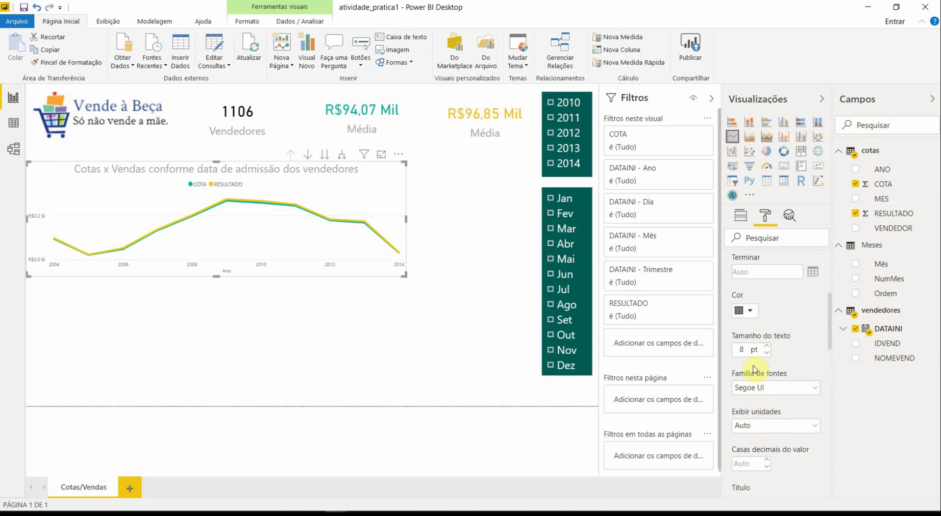
{"action": "left_click", "coordinate": [769, 347]}
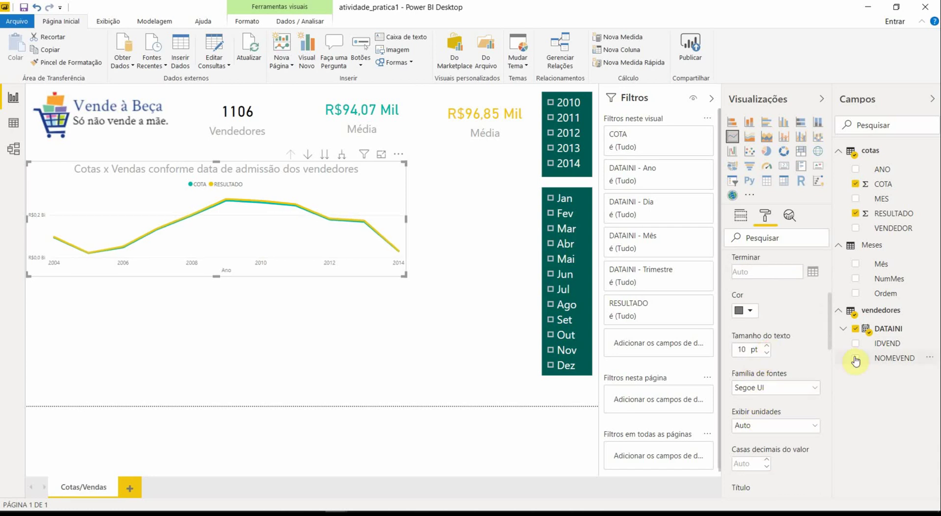
Step: Turn off the title of the line chart's X axis and close the X axis settings
{"action": "scroll", "coordinate": [824, 387], "scroll_direction": "down", "scroll_amount": 3}
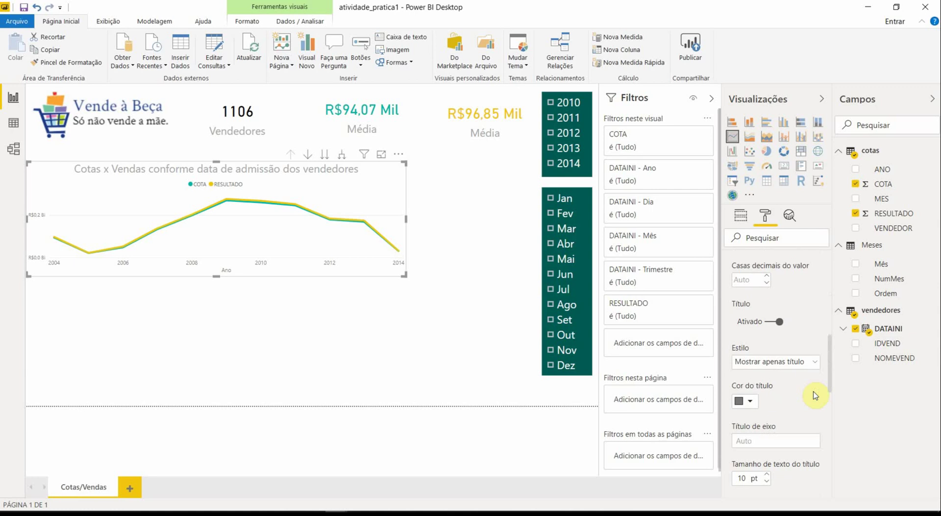
{"action": "left_click", "coordinate": [778, 324]}
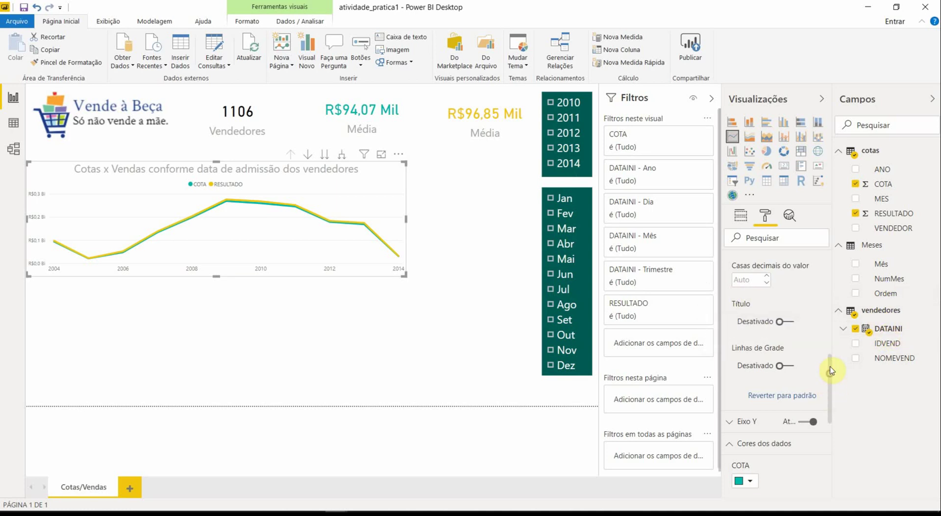
{"action": "left_click_drag", "start_coordinate": [831, 371], "coordinate": [830, 273]}
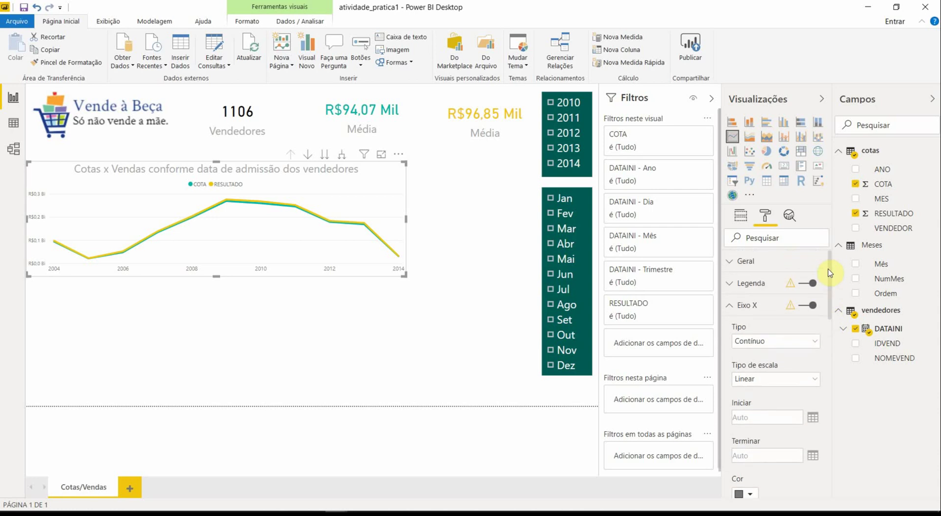
{"action": "left_click", "coordinate": [730, 308]}
Step: Set the text size of the line chart's Y axis to 10 pt
{"action": "left_click", "coordinate": [748, 337]}
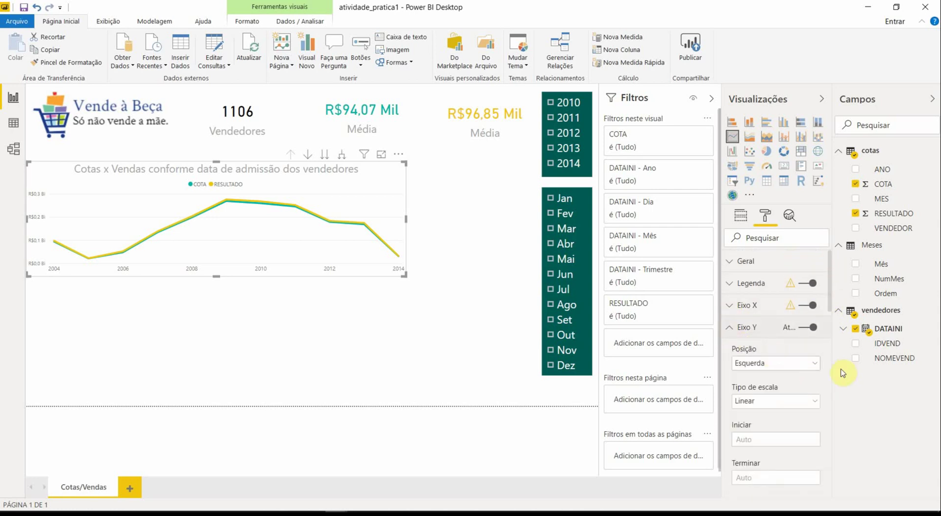
{"action": "scroll", "coordinate": [804, 393], "scroll_direction": "down", "scroll_amount": 4}
{"action": "scroll", "coordinate": [798, 399], "scroll_direction": "down", "scroll_amount": 1}
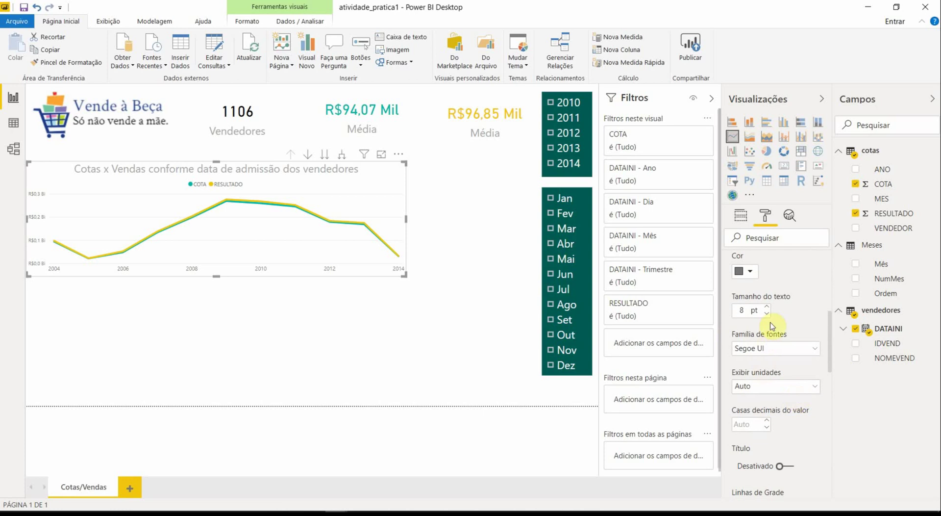
{"action": "left_click", "coordinate": [766, 307]}
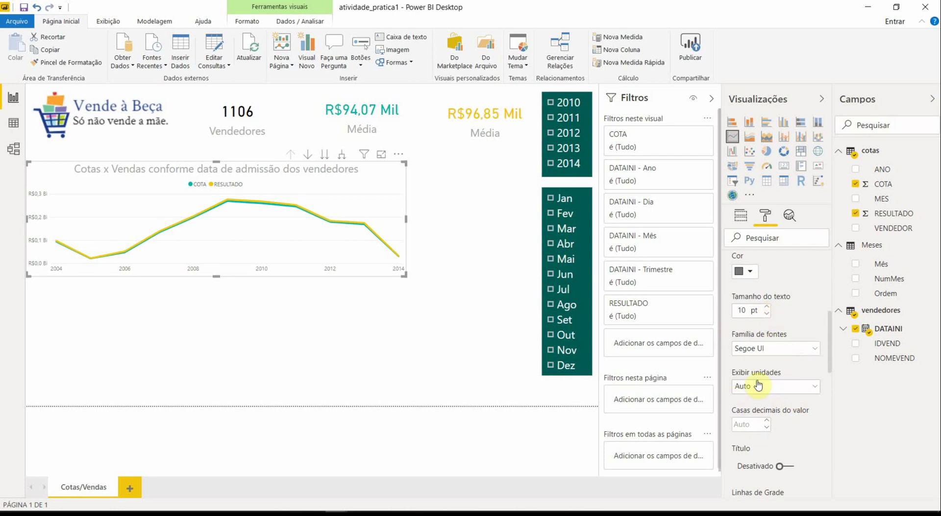
Step: Try Milhão as the Y axis display units and restore the units to Auto
{"action": "left_click", "coordinate": [814, 388]}
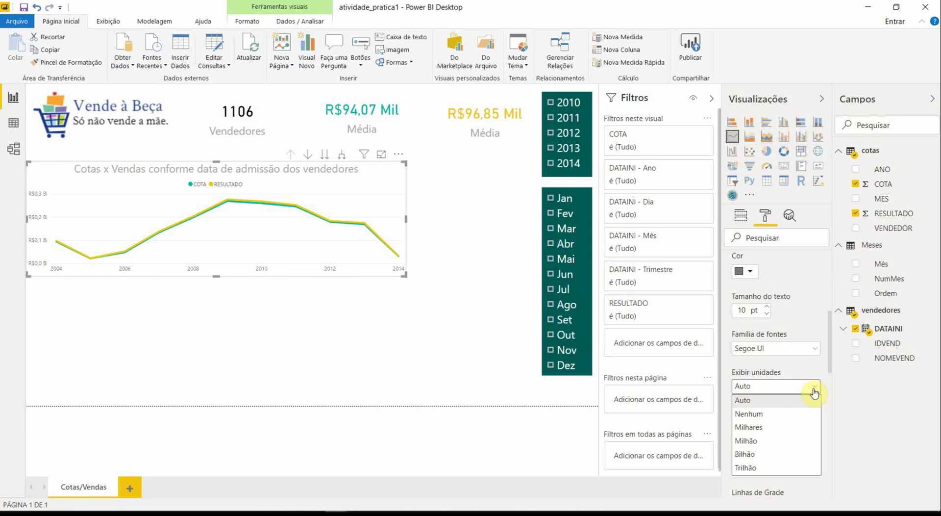
{"action": "left_click", "coordinate": [753, 441]}
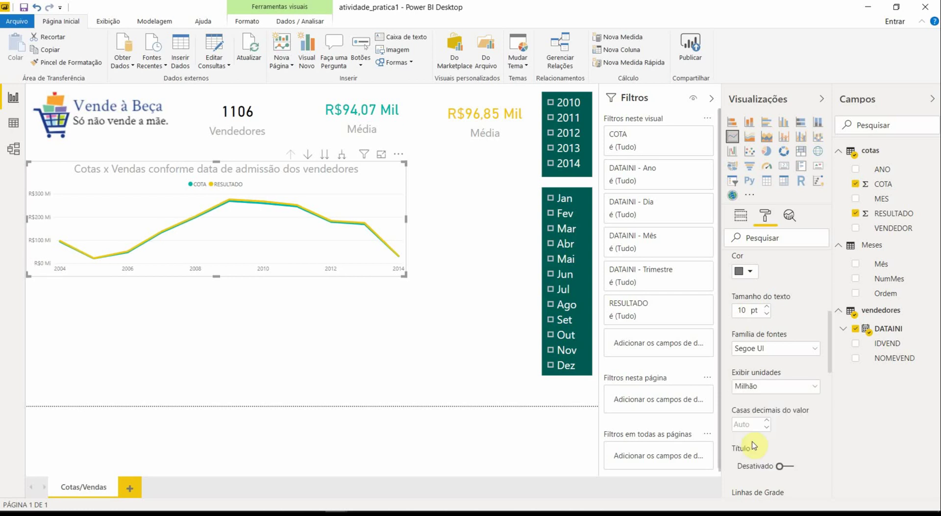
{"action": "left_click", "coordinate": [816, 391]}
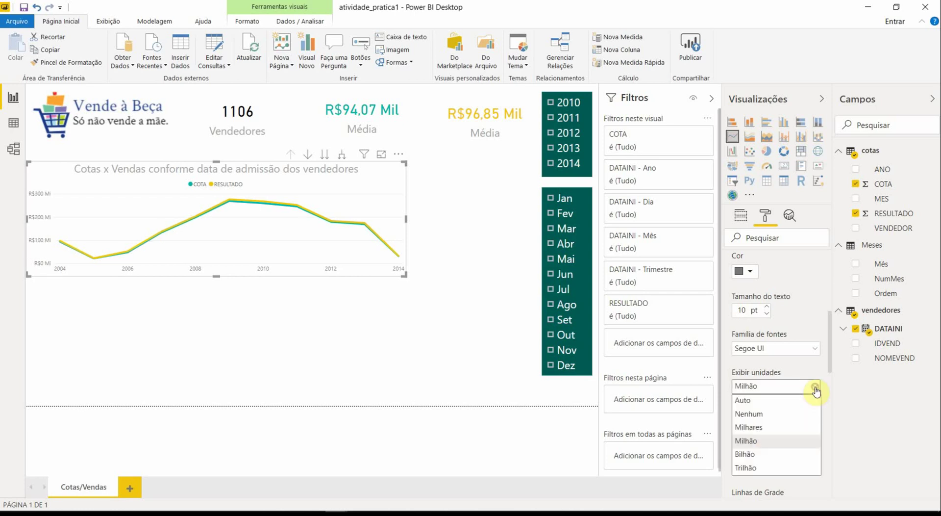
{"action": "left_click", "coordinate": [752, 401]}
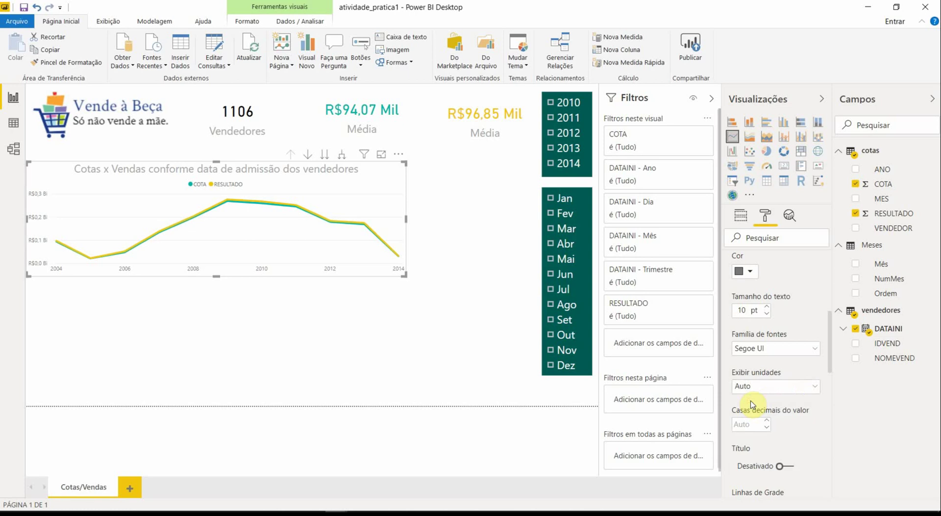
{"action": "scroll", "coordinate": [804, 403], "scroll_direction": "down", "scroll_amount": 3}
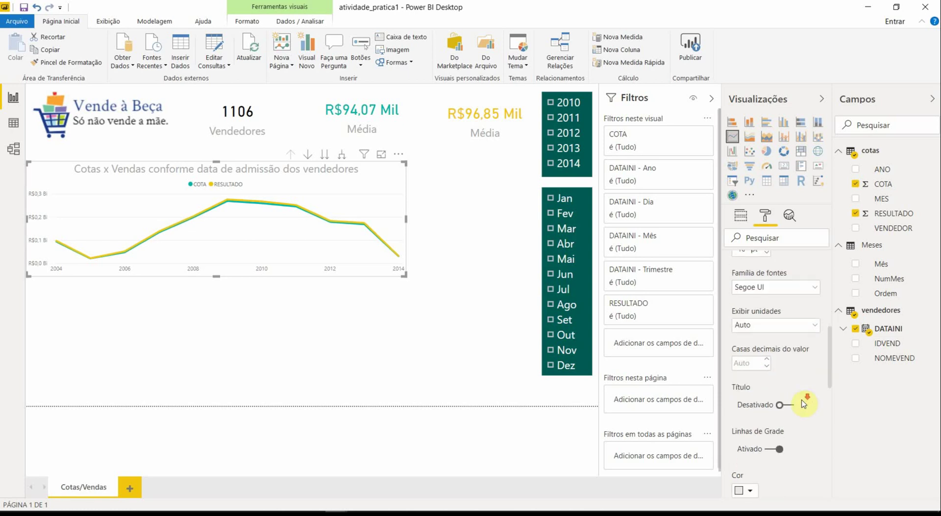
{"action": "scroll", "coordinate": [804, 403], "scroll_direction": "down", "scroll_amount": 5}
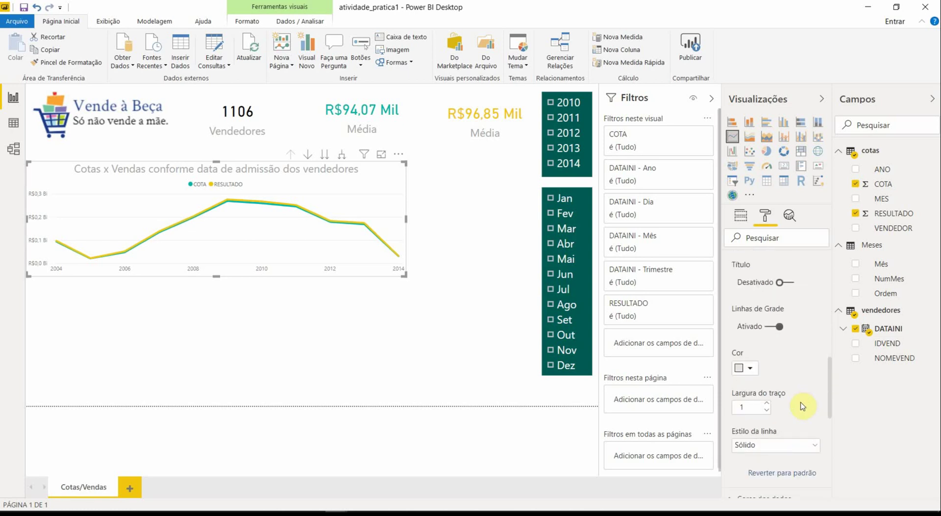
{"action": "scroll", "coordinate": [803, 406], "scroll_direction": "down", "scroll_amount": 5}
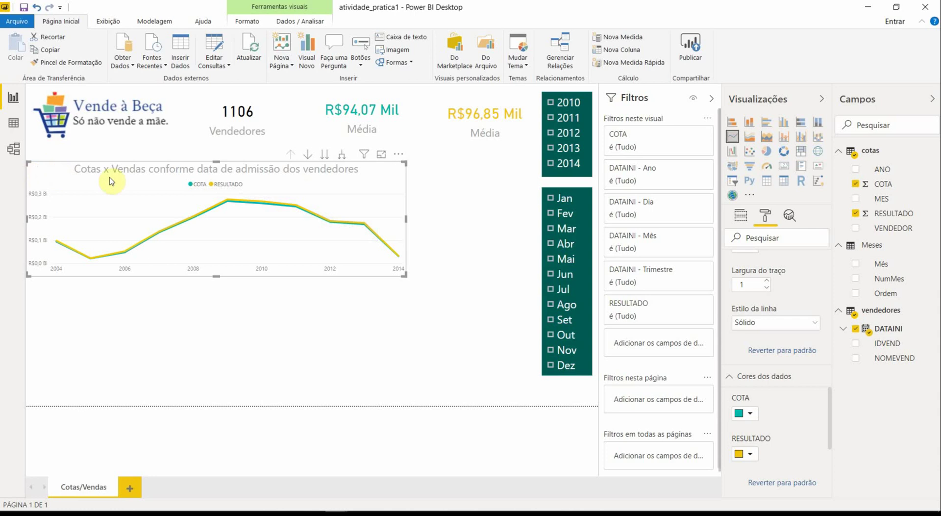
Step: Check how the line chart responds to filtering by year 2010 and by month Jan, clearing each filter after viewing
{"action": "left_click", "coordinate": [552, 104]}
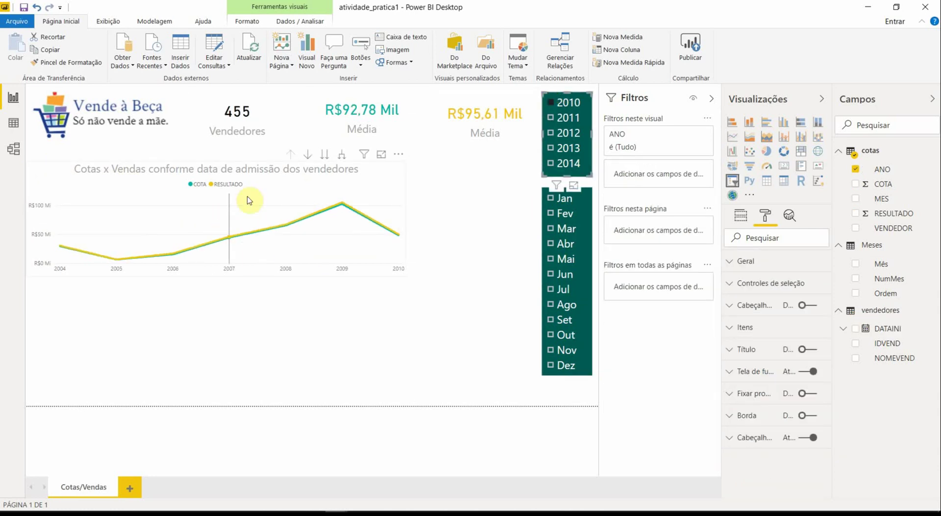
{"action": "left_click", "coordinate": [551, 103]}
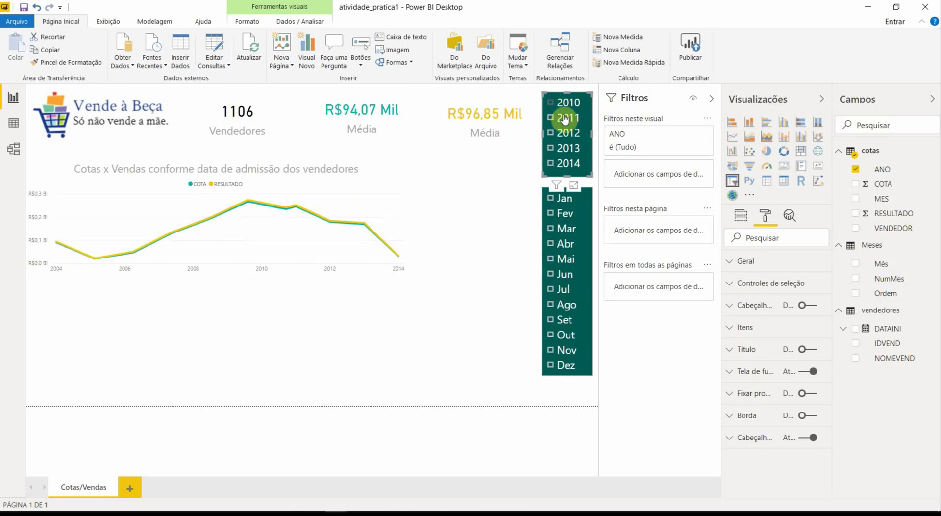
{"action": "left_click", "coordinate": [551, 199]}
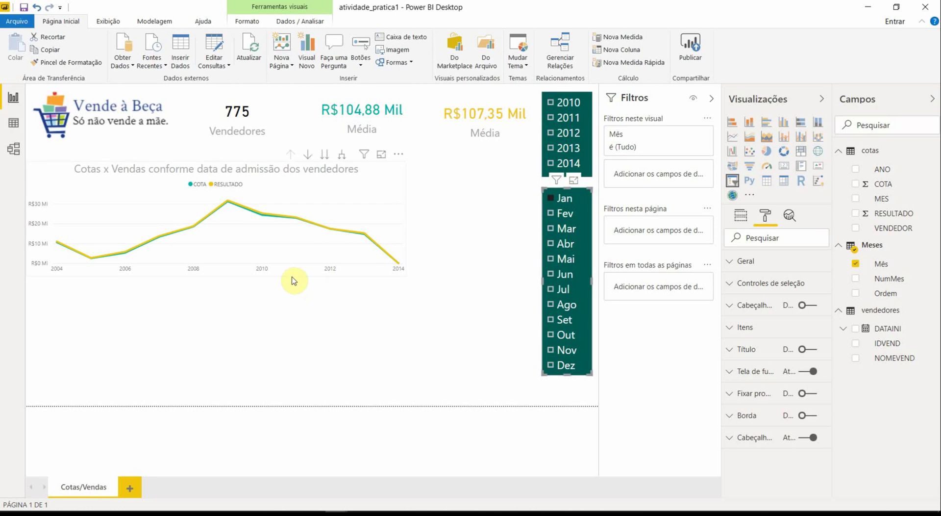
{"action": "mouse_move", "coordinate": [246, 236]}
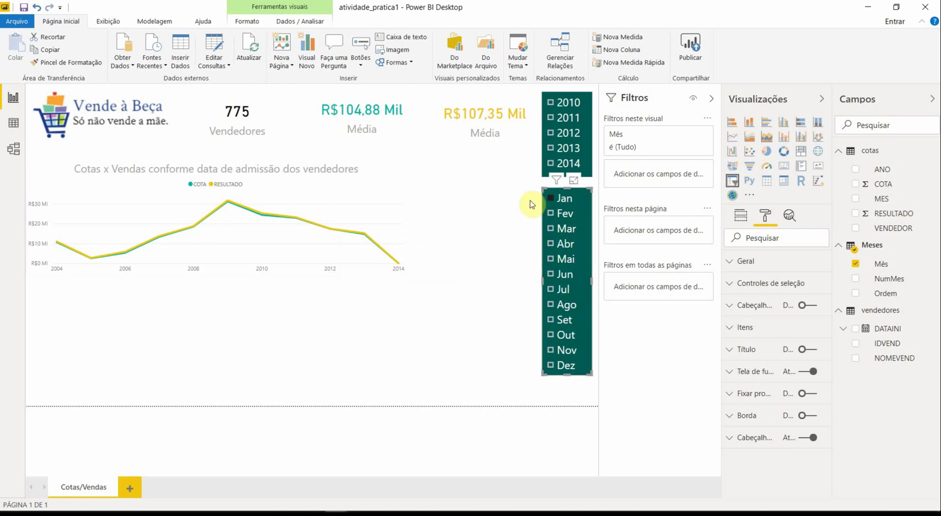
{"action": "left_click", "coordinate": [552, 200]}
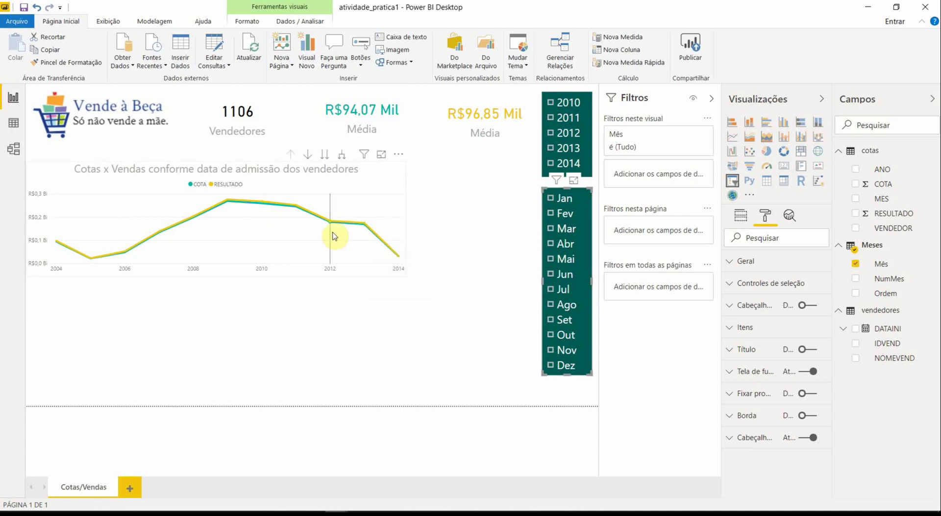
Step: Inspect the COTA and RESULTADO values at individual years along the line chart, including 2010 and 2008
{"action": "mouse_move", "coordinate": [310, 227]}
{"action": "mouse_move", "coordinate": [255, 215]}
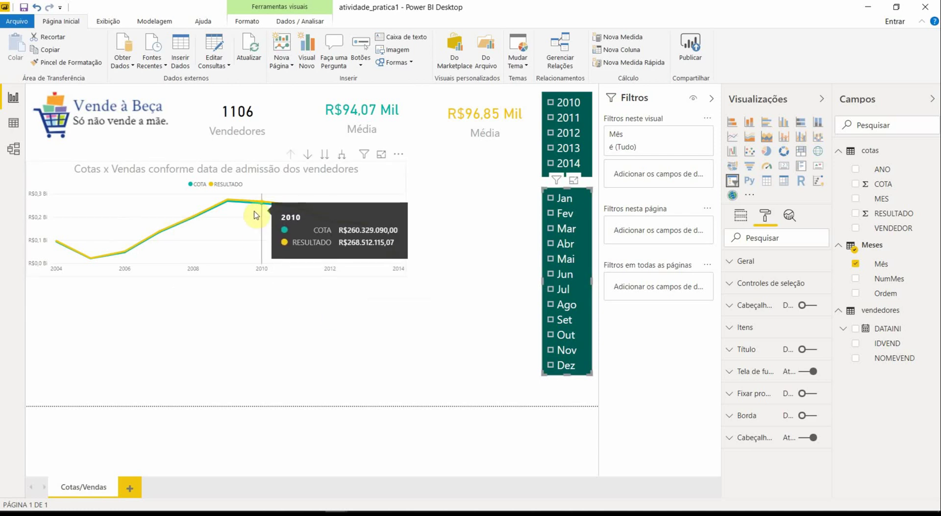
{"action": "mouse_move", "coordinate": [209, 234]}
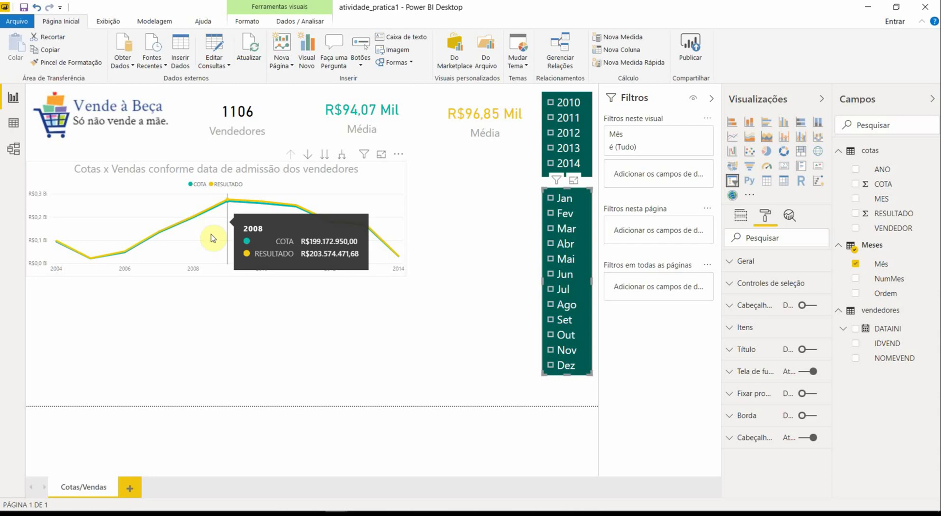
Step: Compare the line chart filtered by year 2014 and by year 2010, inspecting the COTA and RESULTADO values at admission years 2013 and 2009
{"action": "mouse_move", "coordinate": [351, 242]}
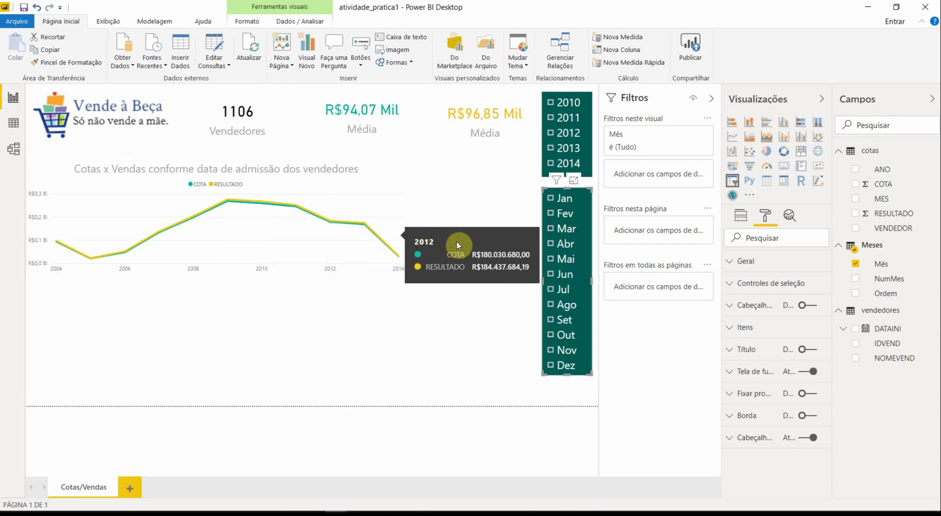
{"action": "left_click", "coordinate": [550, 165]}
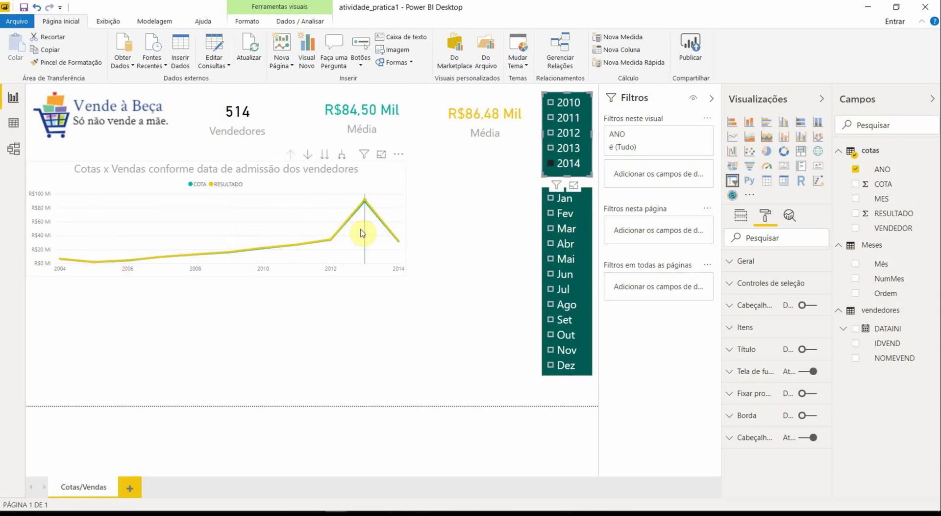
{"action": "mouse_move", "coordinate": [366, 215]}
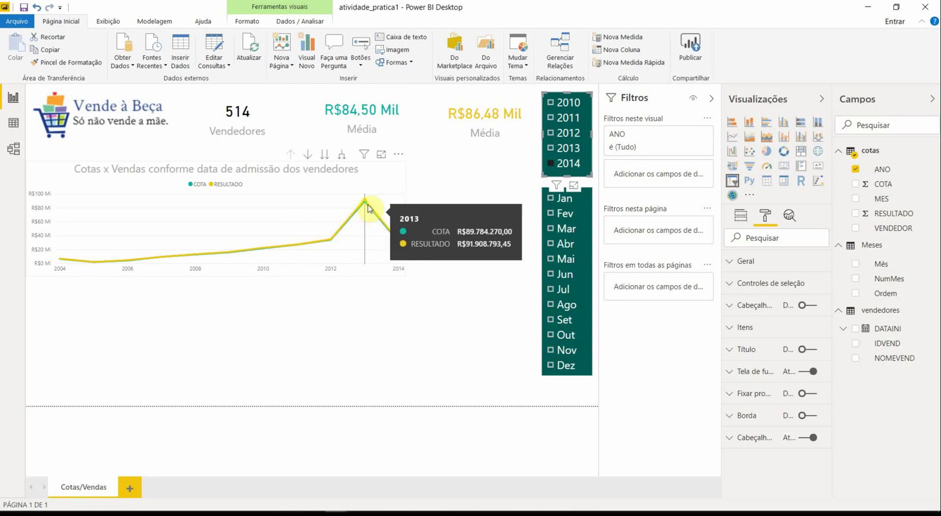
{"action": "left_click", "coordinate": [550, 164]}
{"action": "left_click", "coordinate": [551, 102]}
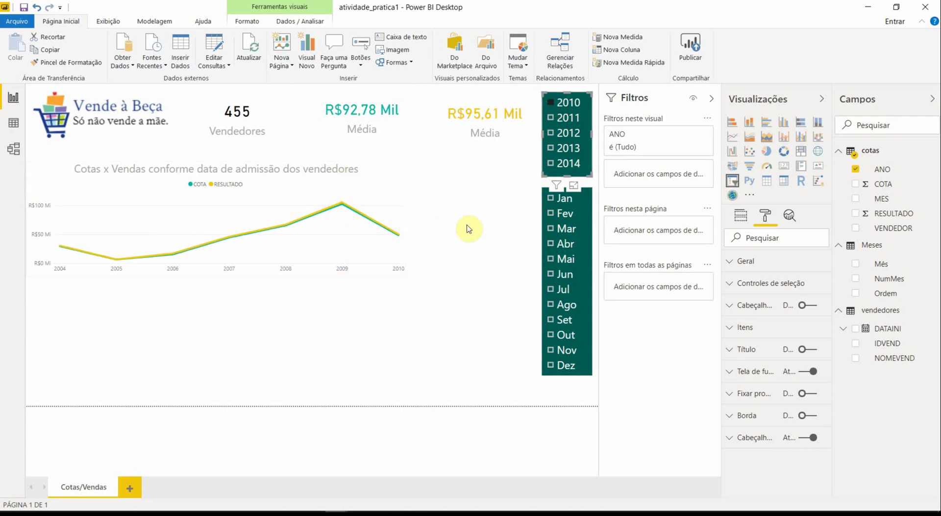
{"action": "left_click", "coordinate": [561, 103]}
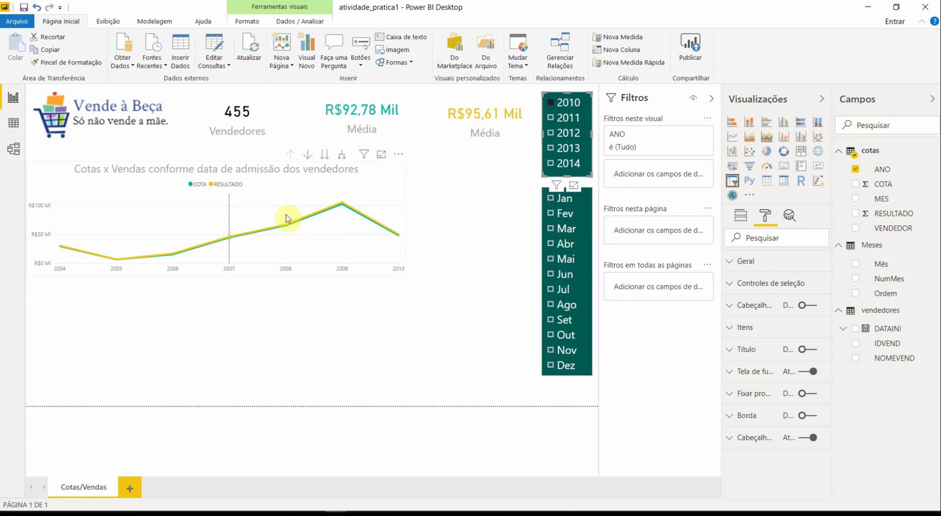
{"action": "mouse_move", "coordinate": [347, 210]}
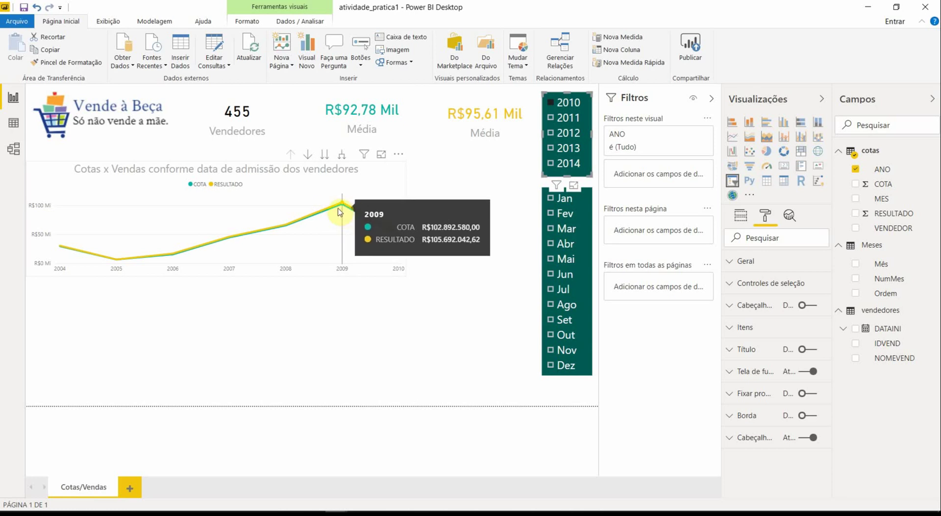
Step: Switch the year filter to 2011 and on to 2012, and examine the line chart around admission year 2011
{"action": "left_click", "coordinate": [553, 108]}
{"action": "left_click", "coordinate": [551, 118]}
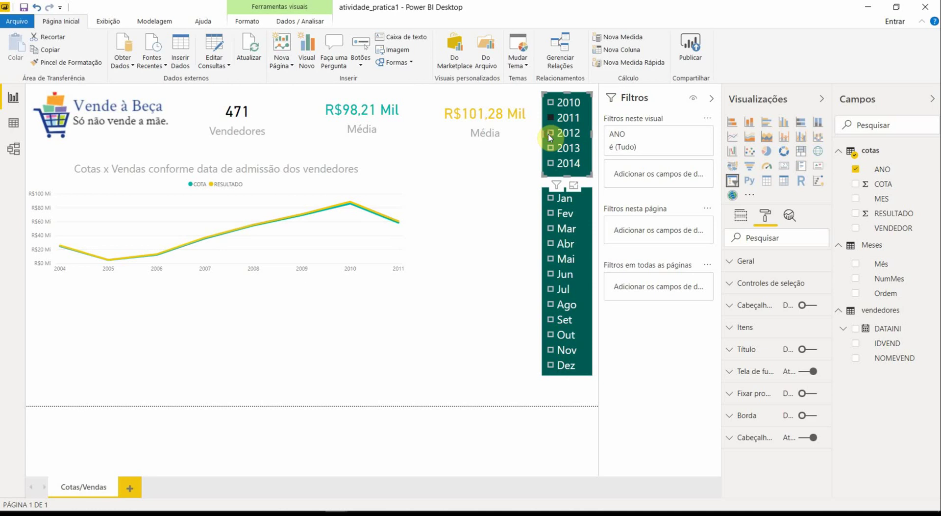
{"action": "left_click", "coordinate": [551, 135]}
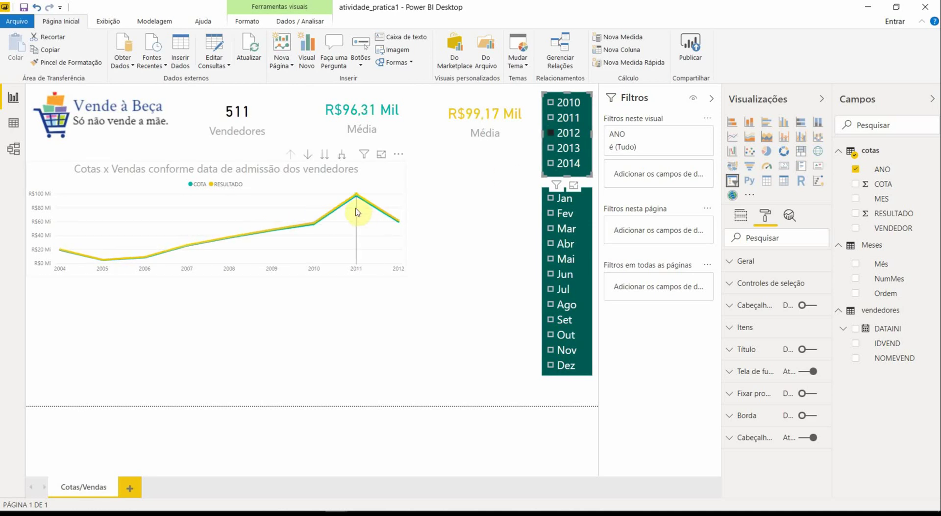
{"action": "mouse_move", "coordinate": [354, 201]}
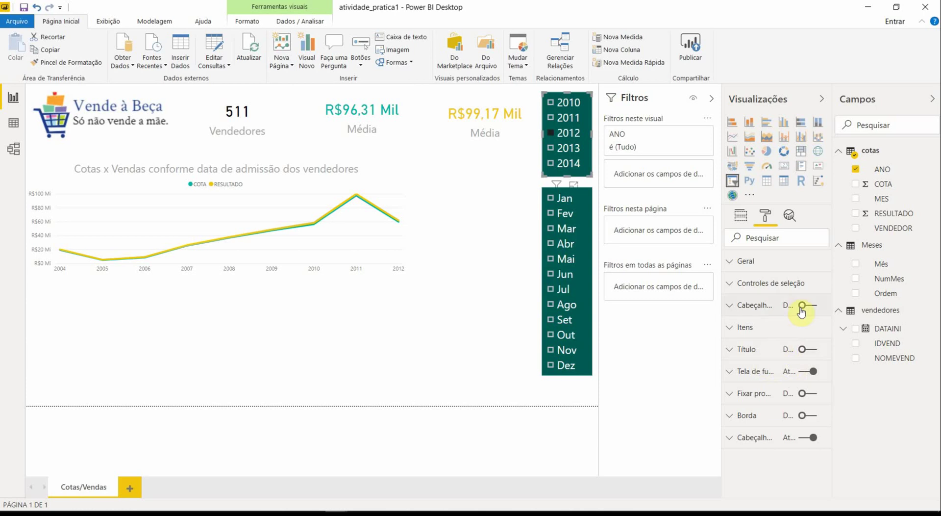
Step: Try data labels on the line chart and turn them off again
{"action": "left_click", "coordinate": [408, 219]}
{"action": "left_click", "coordinate": [392, 187]}
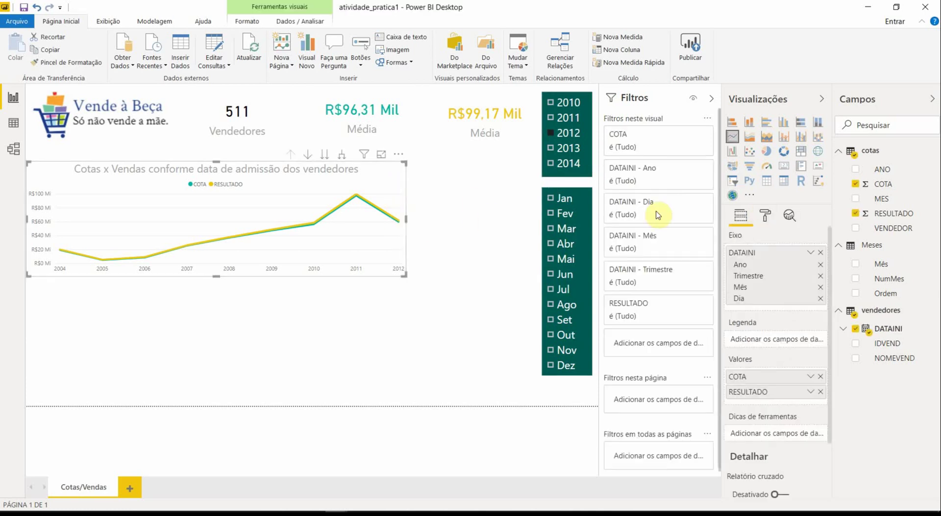
{"action": "left_click", "coordinate": [765, 215]}
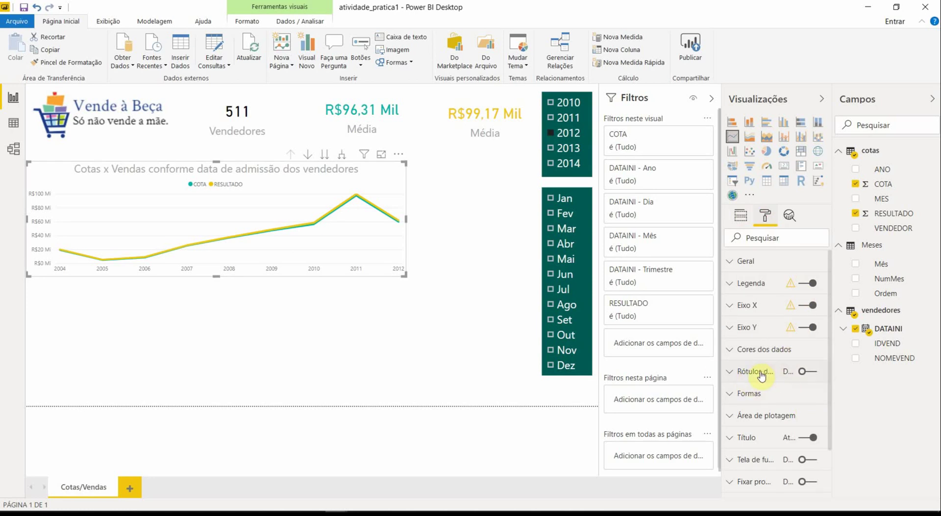
{"action": "left_click", "coordinate": [805, 373]}
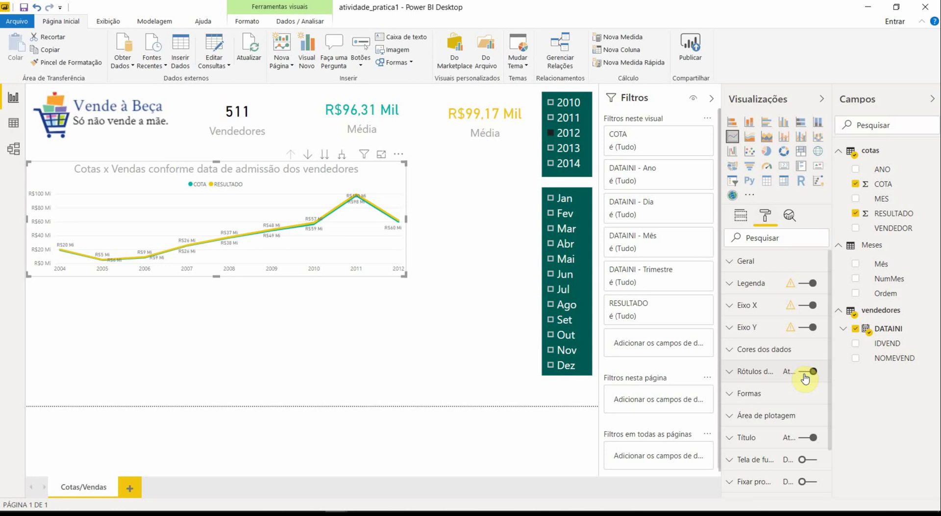
{"action": "left_click", "coordinate": [806, 373]}
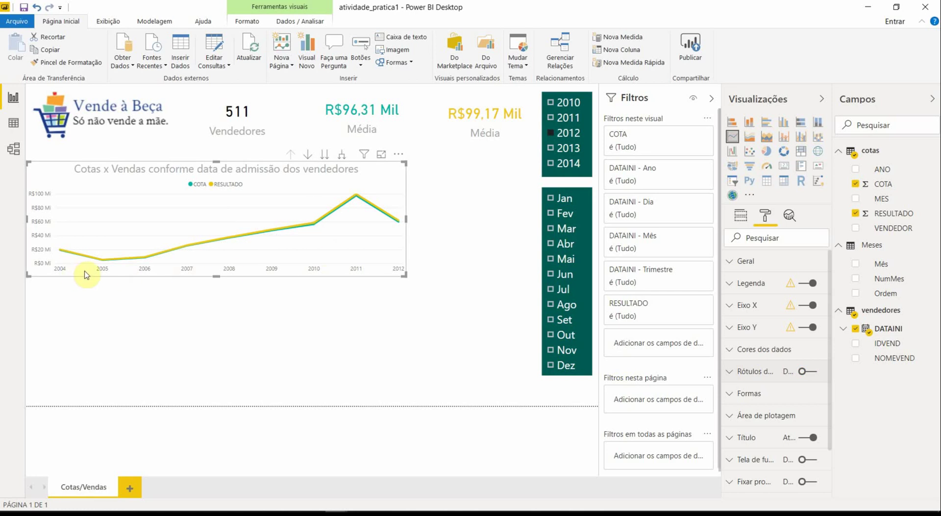
Step: Highlight the 2007 point, move the line chart to the quarter level of DATAINI, and inspect the values by quarter
{"action": "left_click", "coordinate": [188, 247]}
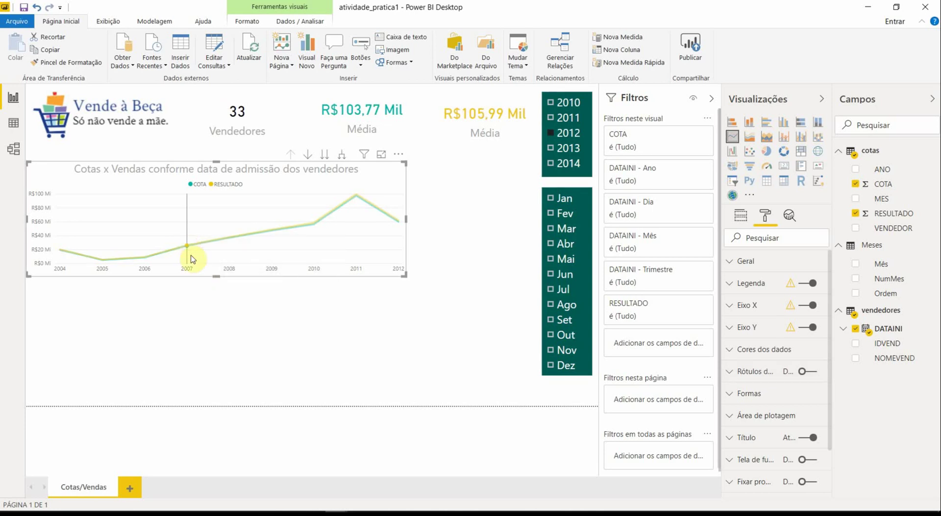
{"action": "left_click", "coordinate": [326, 155]}
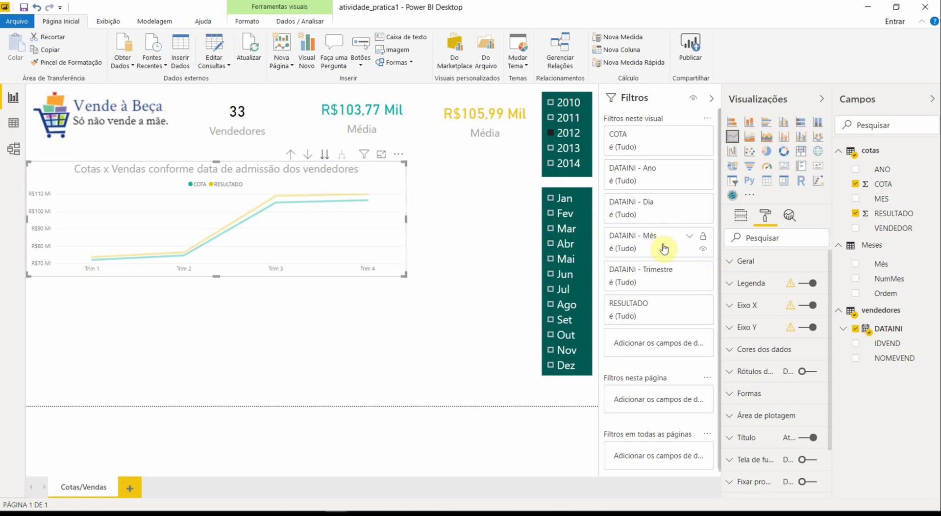
{"action": "left_click", "coordinate": [741, 215]}
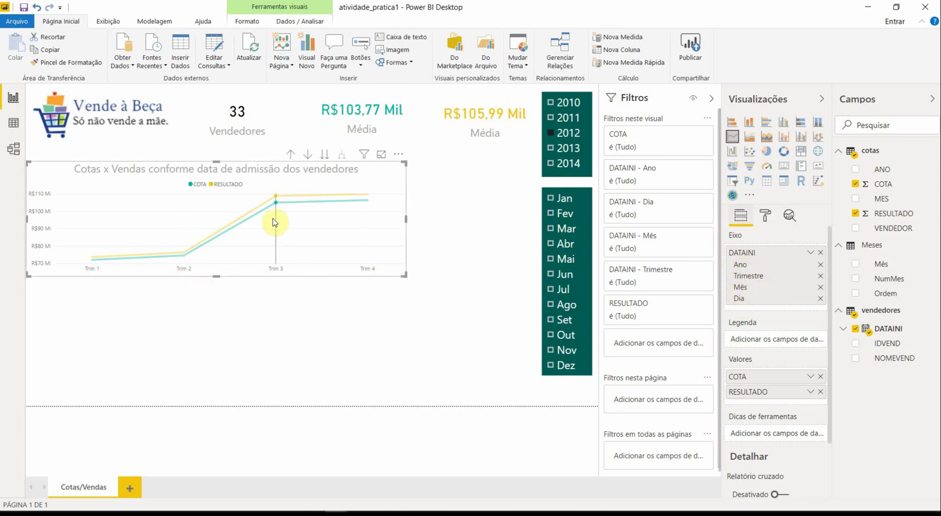
{"action": "mouse_move", "coordinate": [277, 225]}
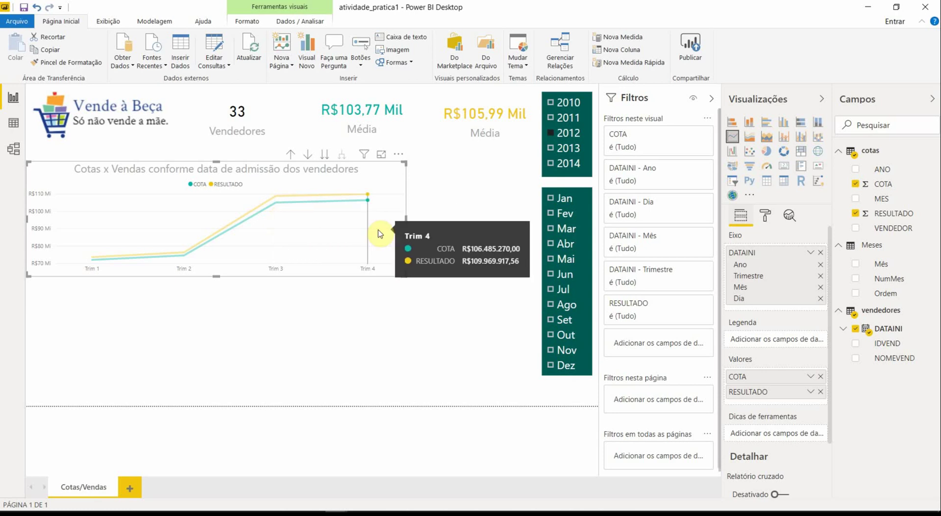
Step: Move the line chart to the month level and compare it for years 2010, 2011 and 2012, inspecting the outubro values
{"action": "left_click", "coordinate": [325, 156]}
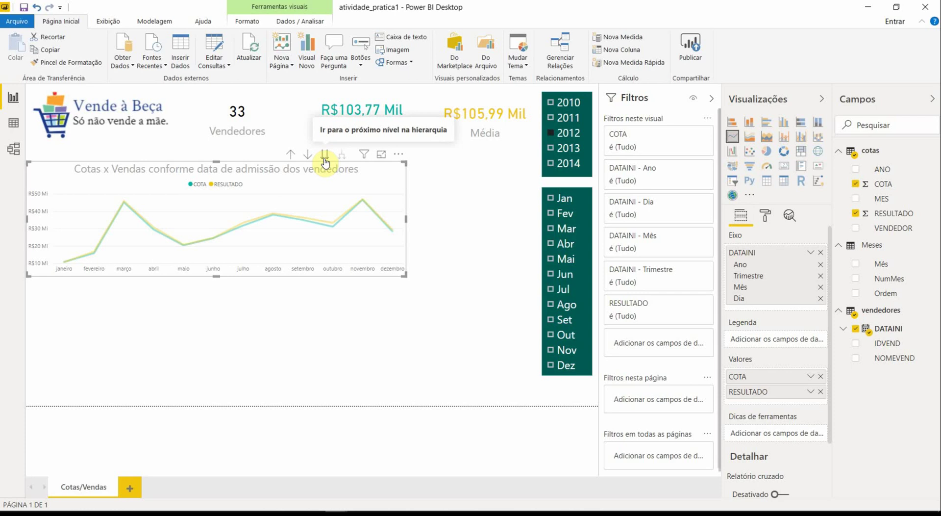
{"action": "mouse_move", "coordinate": [261, 251]}
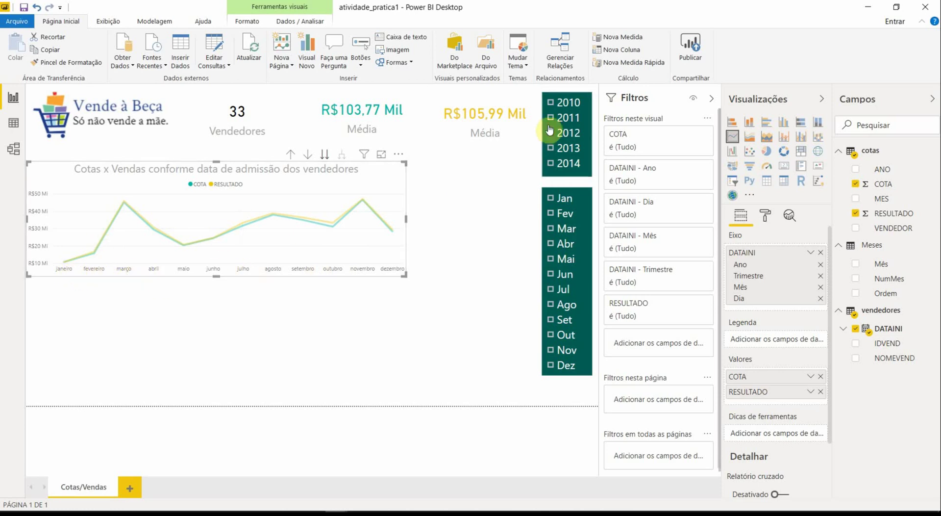
{"action": "left_click", "coordinate": [552, 104]}
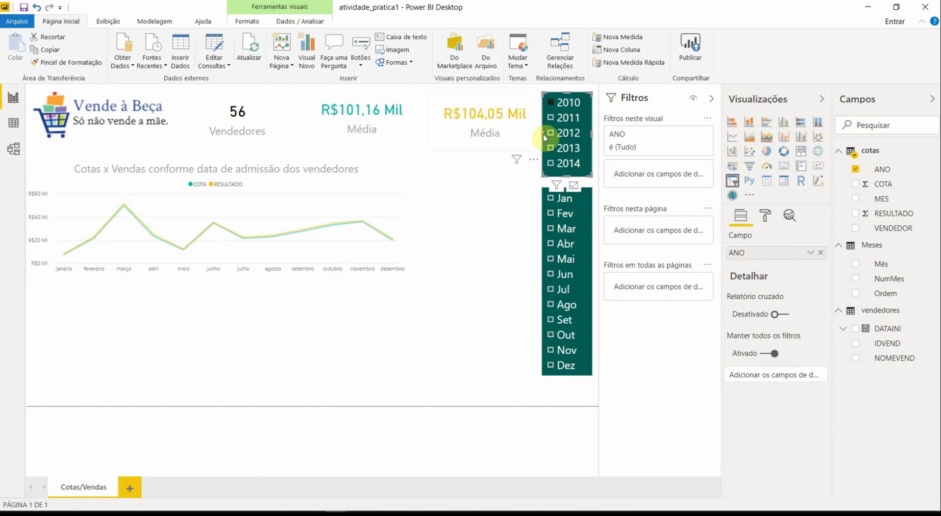
{"action": "left_click", "coordinate": [551, 118]}
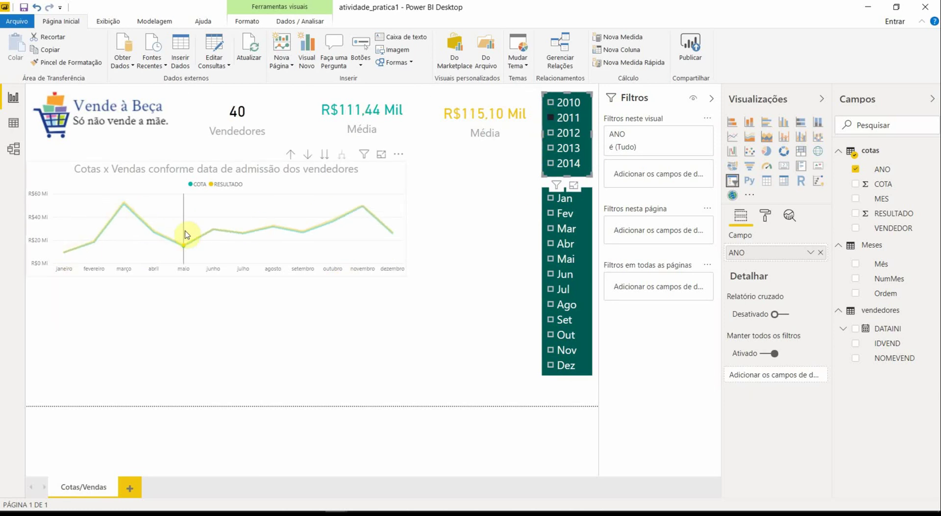
{"action": "left_click", "coordinate": [567, 138]}
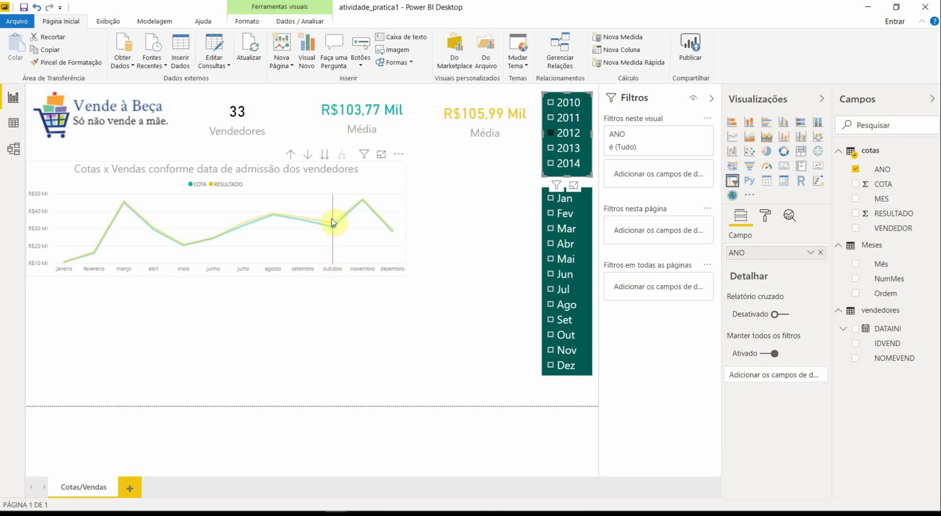
{"action": "mouse_move", "coordinate": [329, 221]}
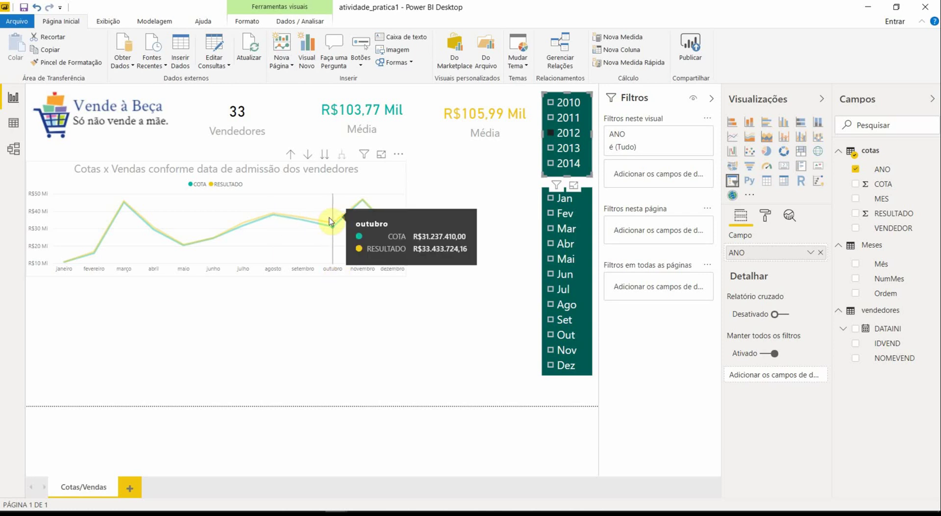
Step: Move the line chart to the day level and inspect day 31 without and with the Jan month filter, clearing that filter after viewing
{"action": "left_click", "coordinate": [327, 157]}
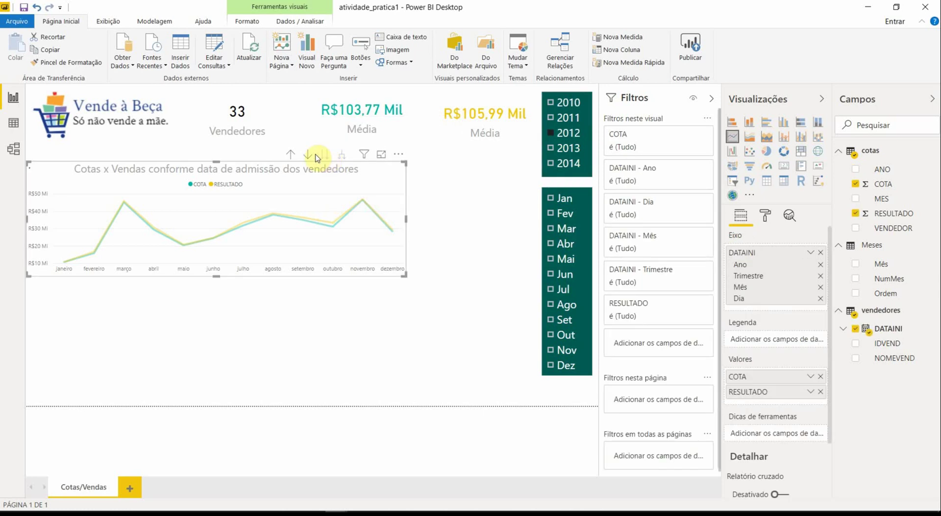
{"action": "left_click", "coordinate": [320, 155]}
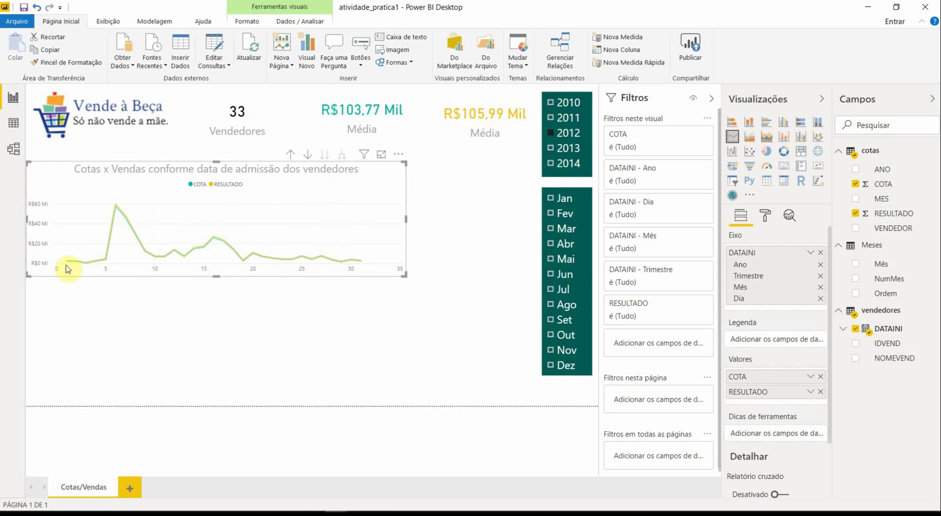
{"action": "mouse_move", "coordinate": [68, 266]}
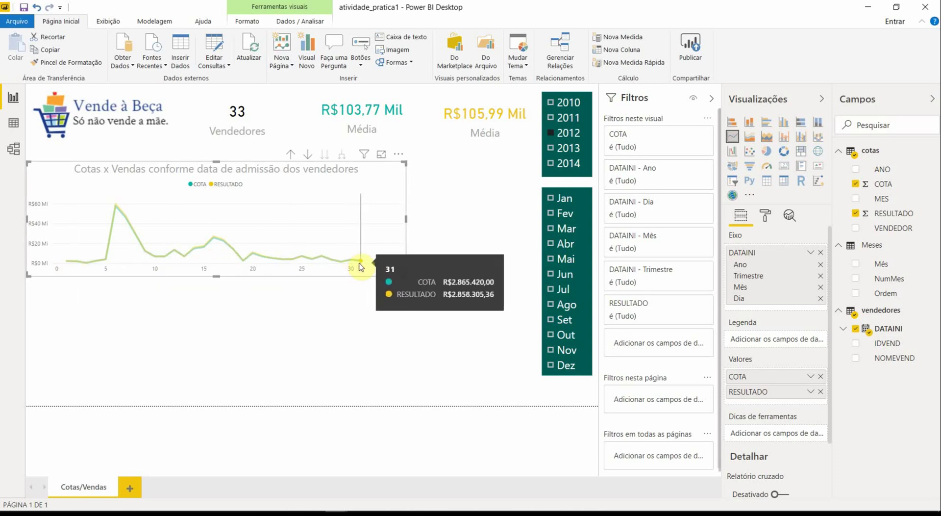
{"action": "left_click", "coordinate": [552, 201]}
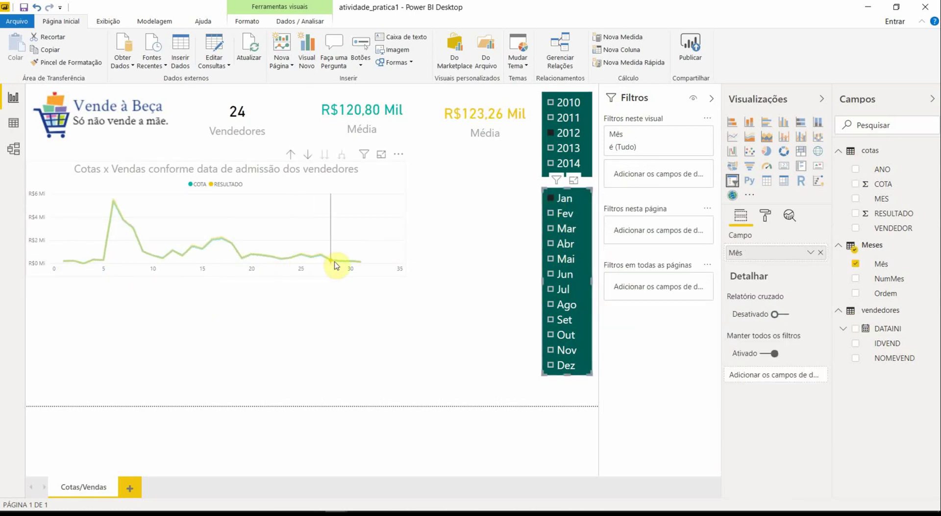
{"action": "mouse_move", "coordinate": [364, 266]}
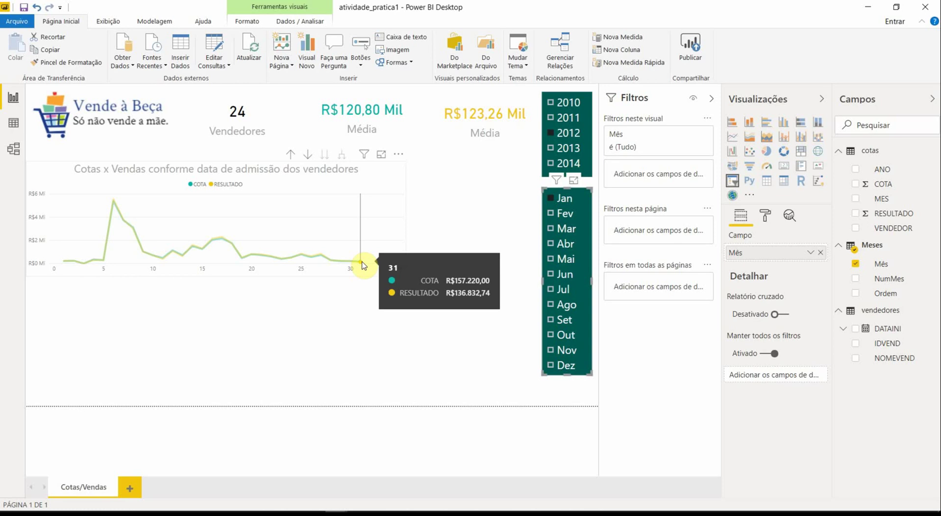
{"action": "left_click", "coordinate": [552, 199]}
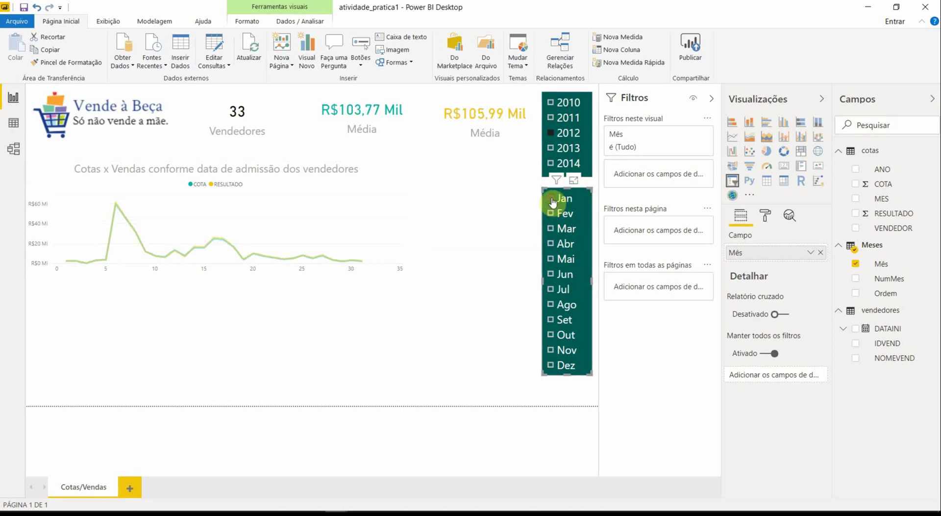
Step: Filter the dashboard by year 2013 and highlight the day 6 point on the line chart
{"action": "left_click", "coordinate": [551, 149]}
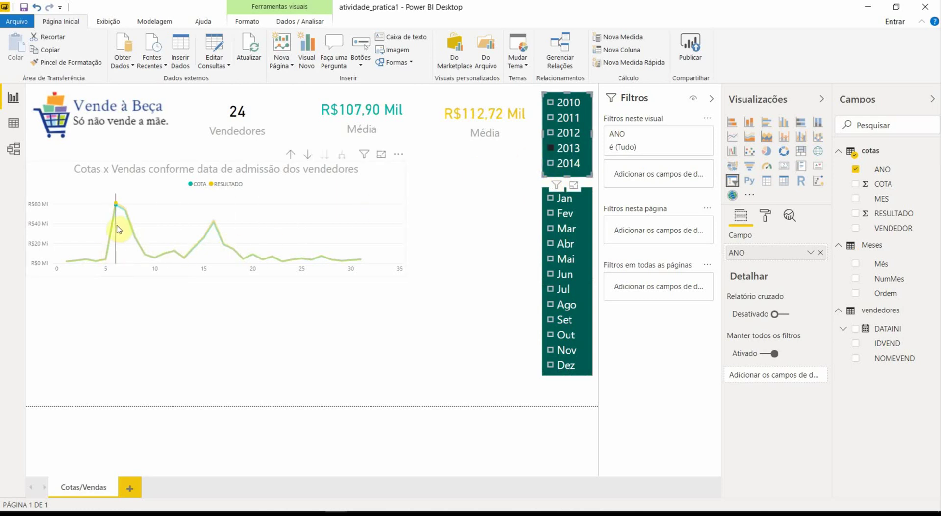
{"action": "left_click", "coordinate": [116, 206]}
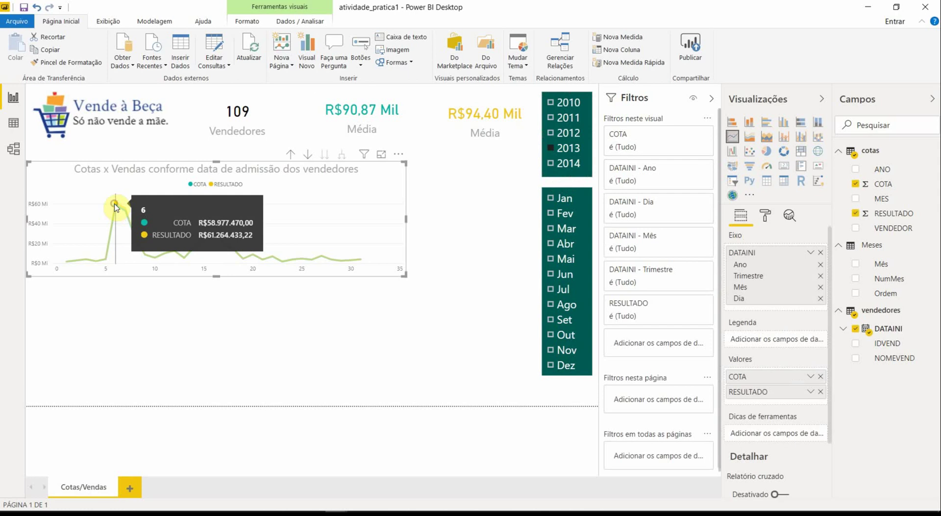
{"action": "mouse_move", "coordinate": [118, 211]}
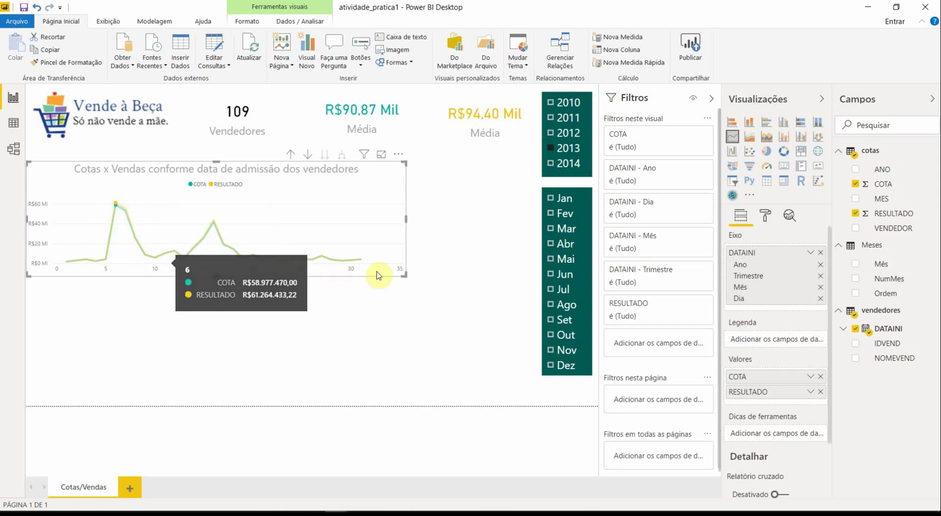
Step: Turn on drill mode for the line chart and drill back up from days to the year level
{"action": "left_click", "coordinate": [308, 155]}
{"action": "left_click", "coordinate": [290, 155]}
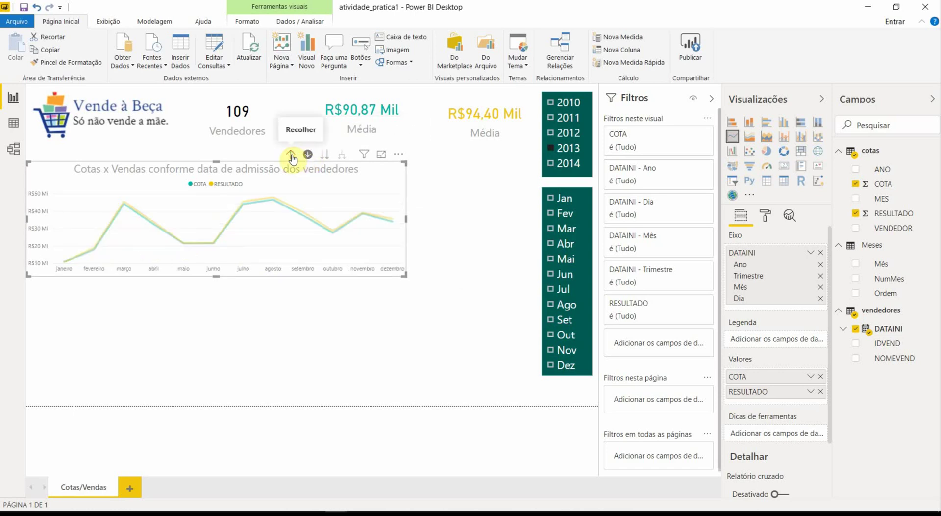
{"action": "left_click", "coordinate": [291, 155]}
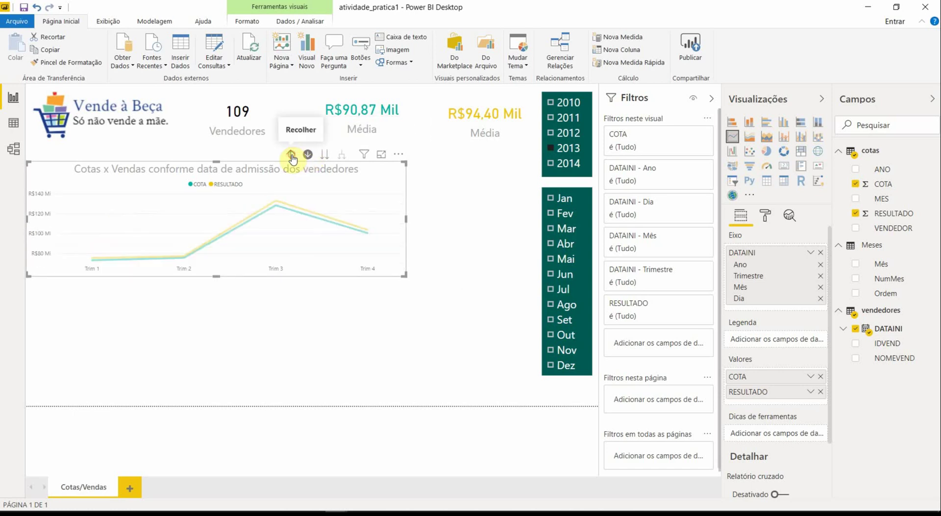
{"action": "left_click", "coordinate": [292, 155]}
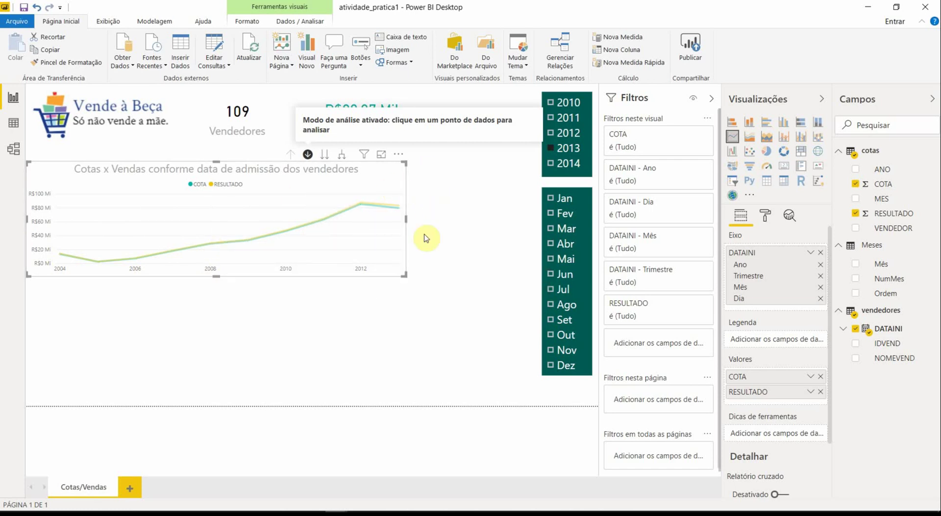
Step: Insert a KPI visual and resize it to fit between the line chart and the slicers, matching the line chart's height
{"action": "left_click", "coordinate": [446, 200]}
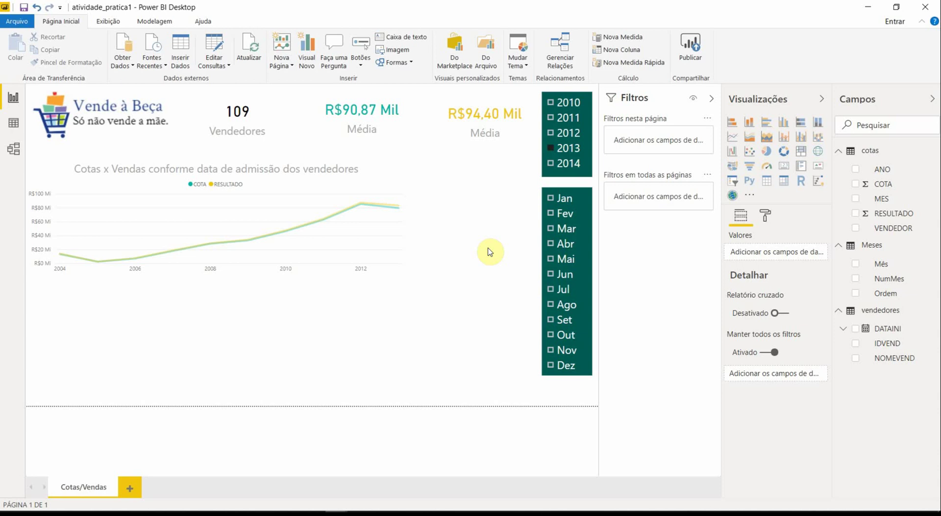
{"action": "left_click", "coordinate": [819, 169]}
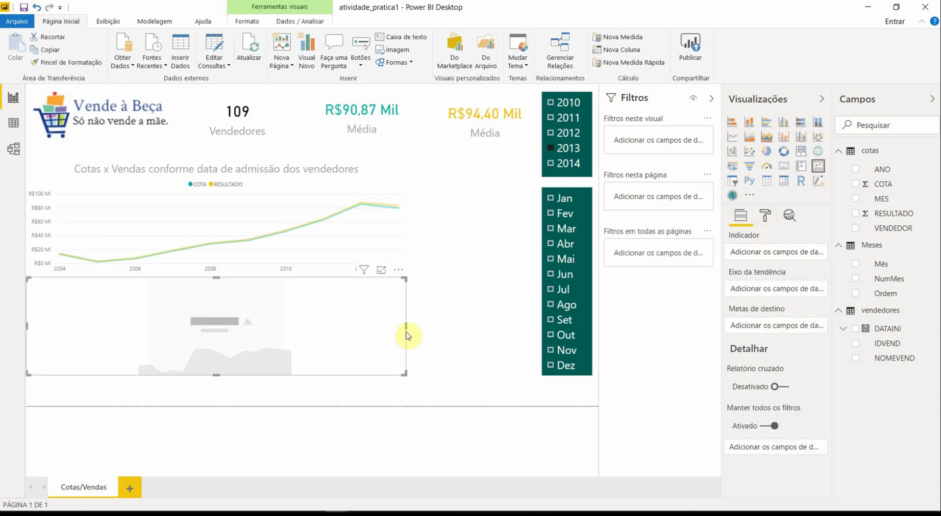
{"action": "left_click_drag", "start_coordinate": [406, 325], "coordinate": [150, 341]}
{"action": "left_click_drag", "start_coordinate": [114, 287], "coordinate": [502, 184]}
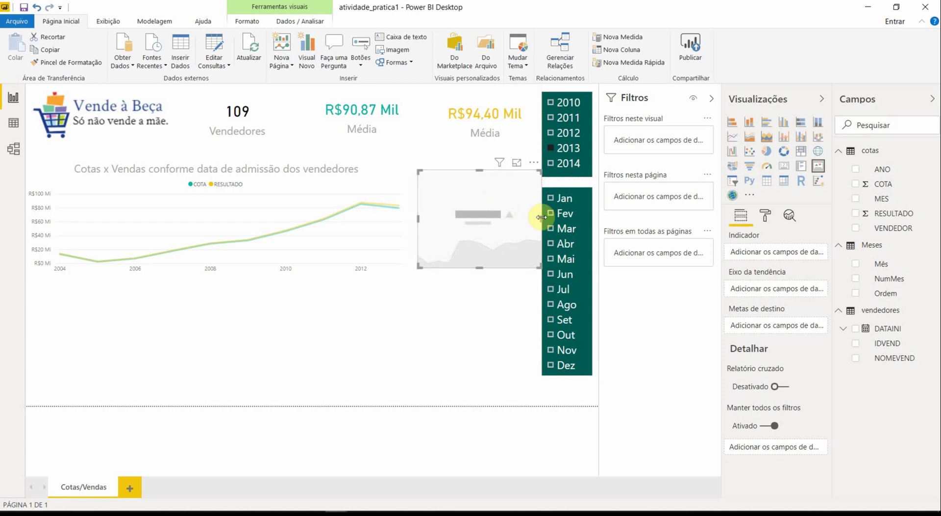
{"action": "left_click_drag", "start_coordinate": [542, 218], "coordinate": [535, 218]}
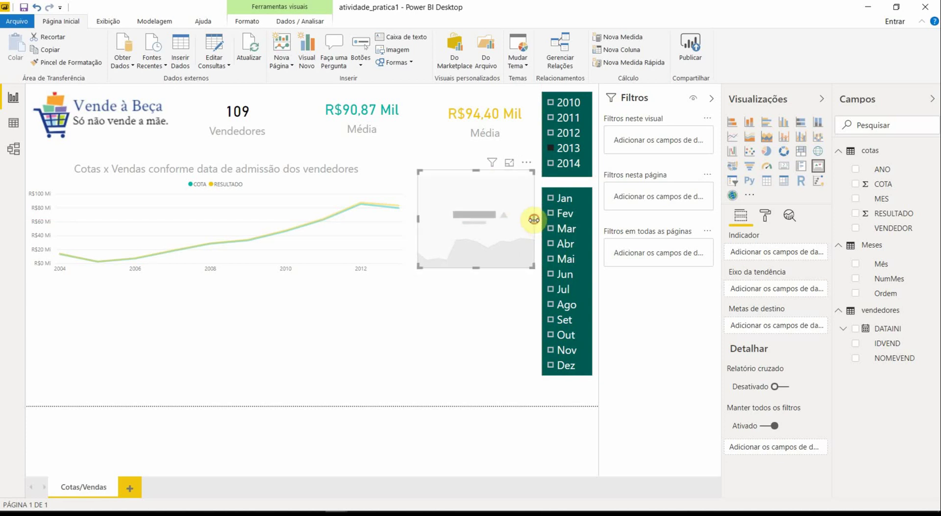
{"action": "left_click_drag", "start_coordinate": [478, 277], "coordinate": [478, 277]}
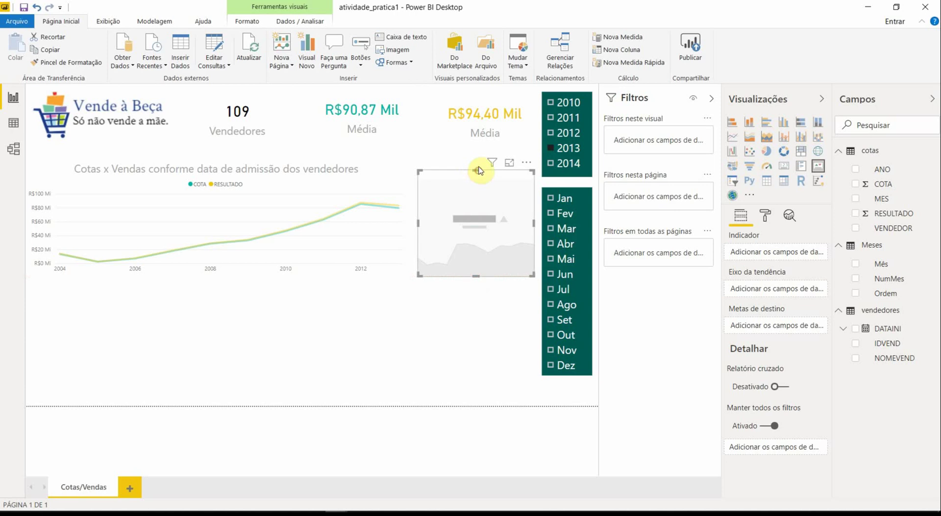
{"action": "left_click_drag", "start_coordinate": [478, 171], "coordinate": [481, 169]}
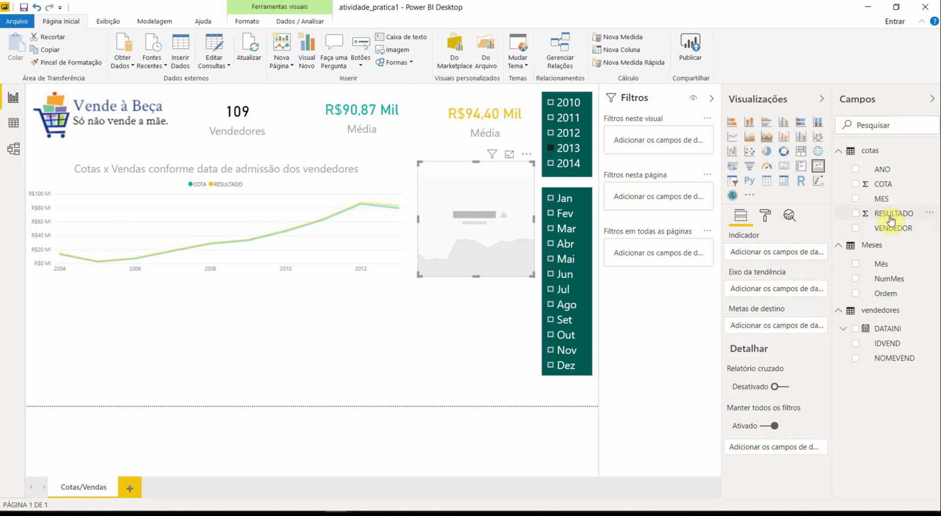
Step: Assign RESULTADO as the KPI's indicator and trend axis and COTA as its target goal, and check the indicator's aggregation options
{"action": "left_click_drag", "start_coordinate": [891, 220], "coordinate": [774, 252]}
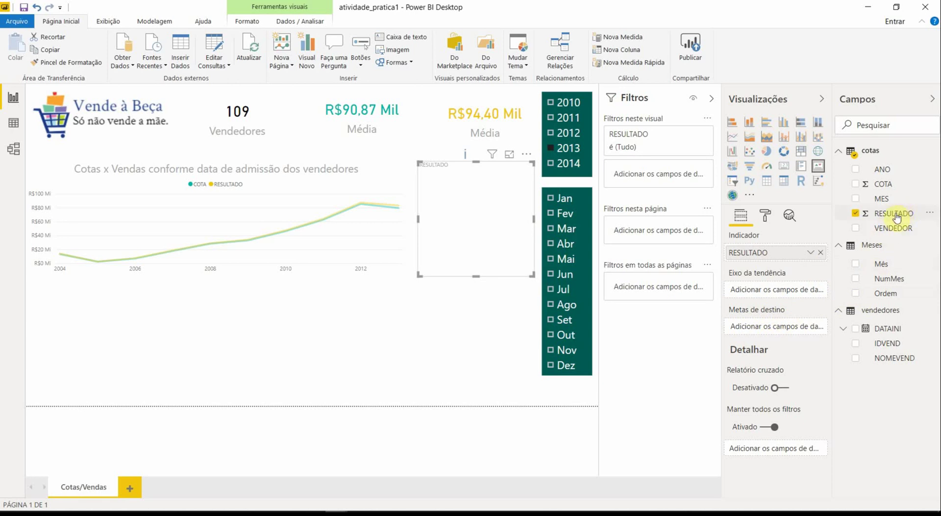
{"action": "left_click_drag", "start_coordinate": [882, 185], "coordinate": [779, 329]}
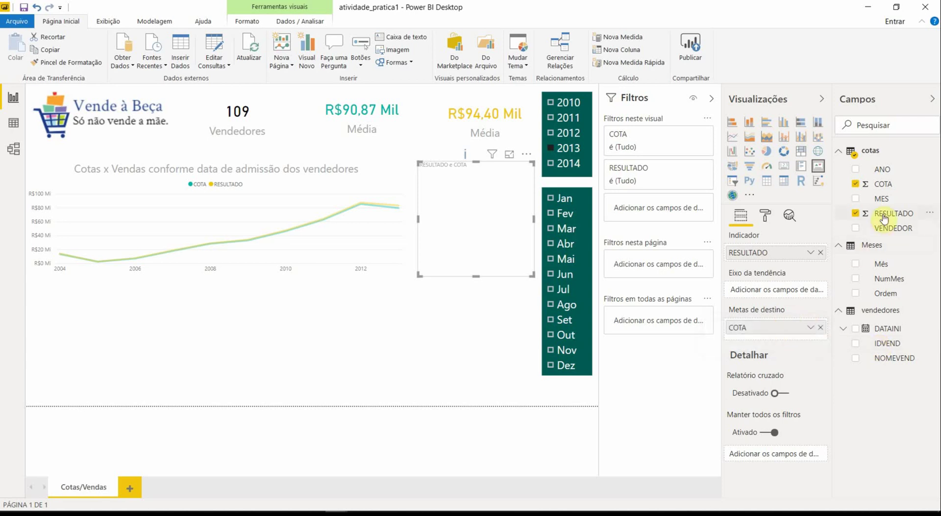
{"action": "left_click_drag", "start_coordinate": [884, 215], "coordinate": [774, 295]}
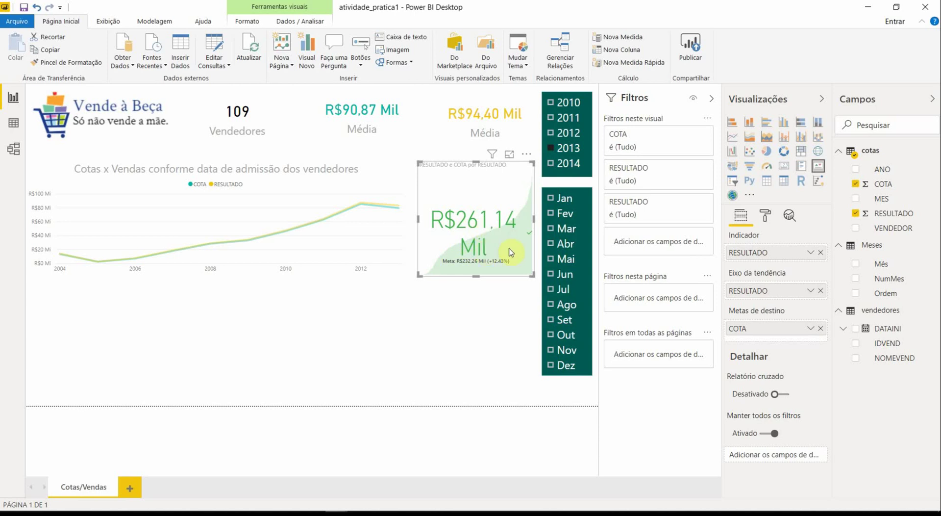
{"action": "left_click", "coordinate": [811, 253]}
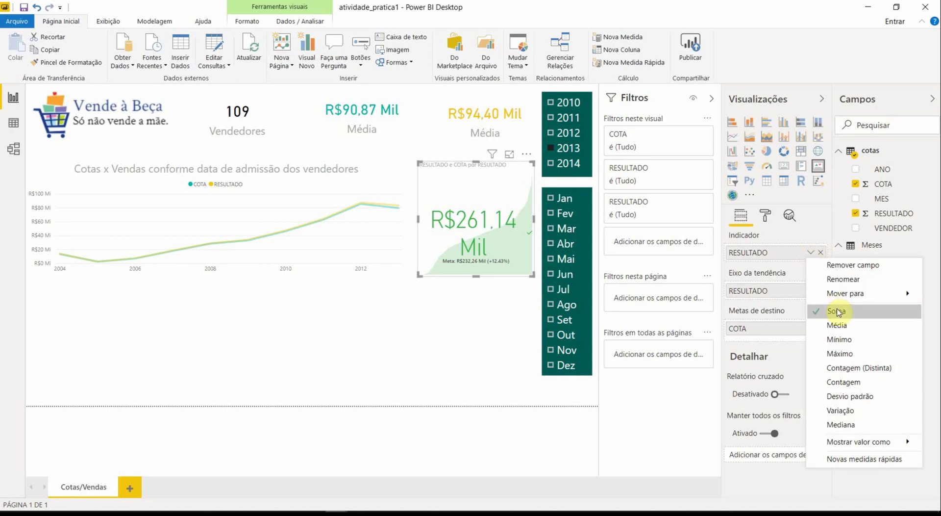
Step: Clear the 2013 year filter, and drill the line chart into 2009 and back up to the year level
{"action": "left_click", "coordinate": [548, 149]}
{"action": "left_click", "coordinate": [548, 150]}
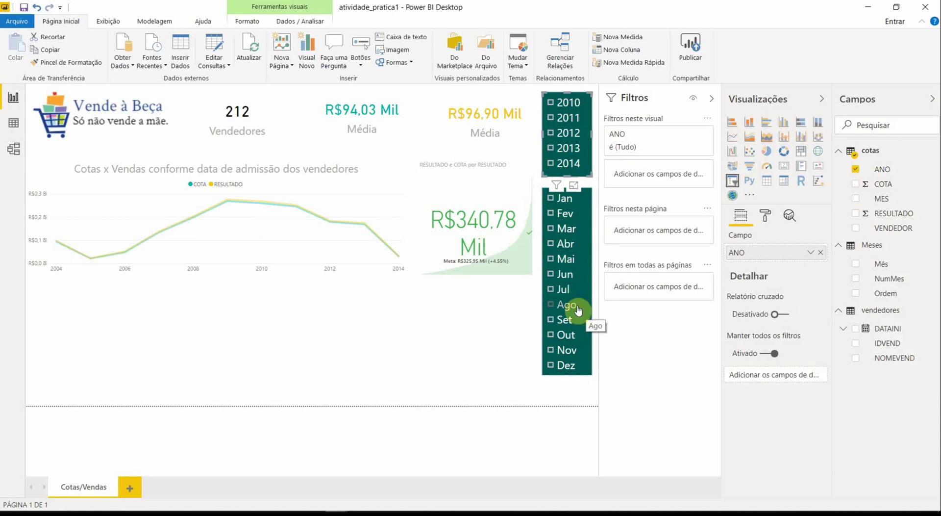
{"action": "left_click", "coordinate": [232, 202]}
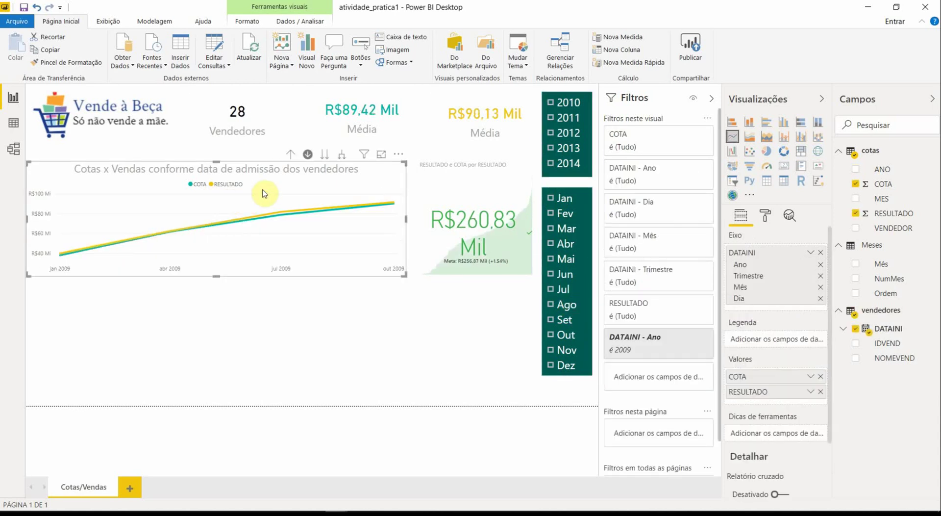
{"action": "left_click", "coordinate": [291, 156]}
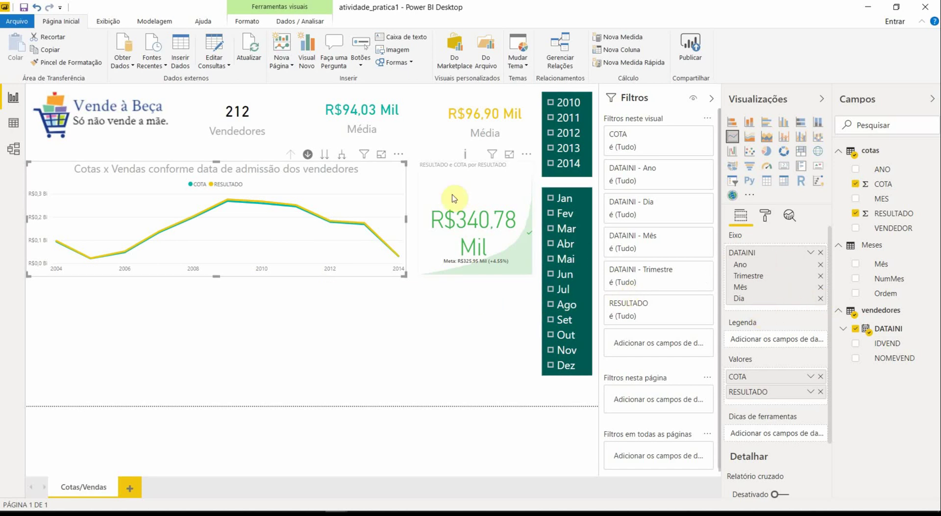
Step: Change the KPI visual's title text to "Resultado obtido"
{"action": "left_click", "coordinate": [768, 220]}
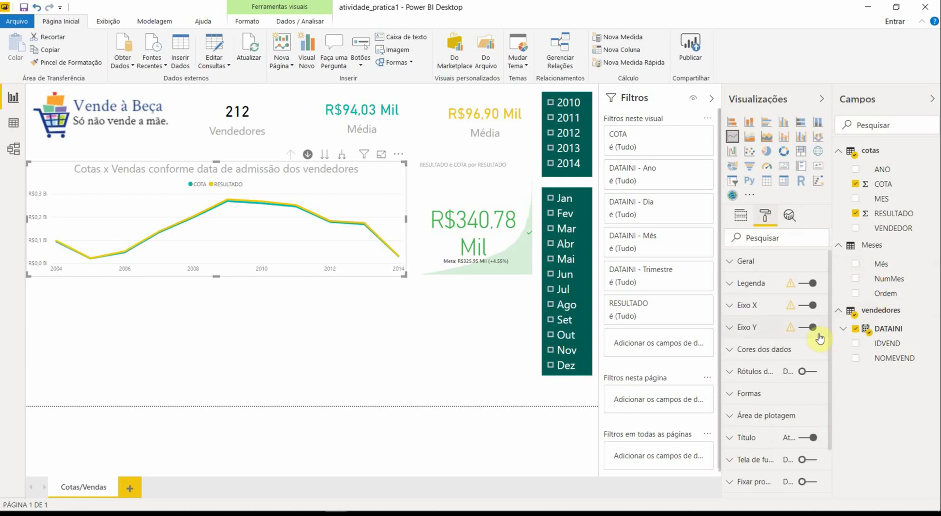
{"action": "left_click", "coordinate": [479, 210]}
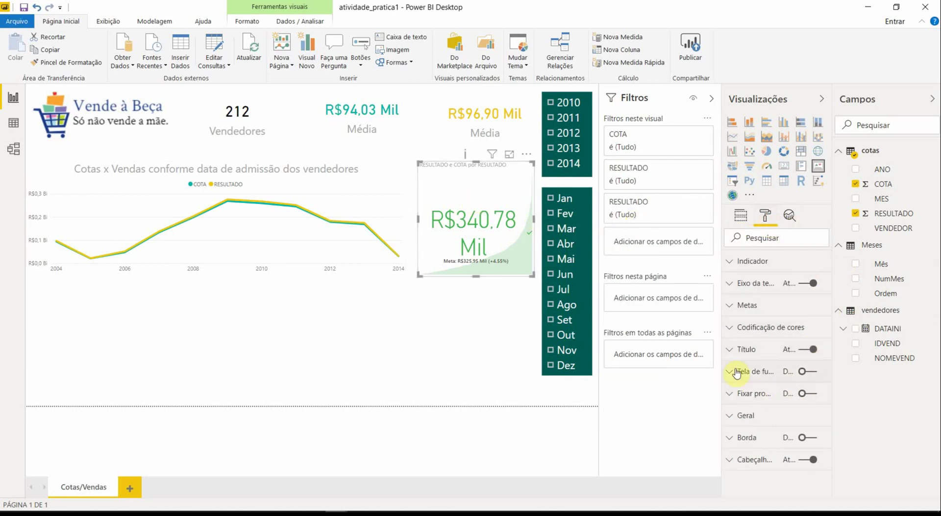
{"action": "left_click", "coordinate": [729, 351]}
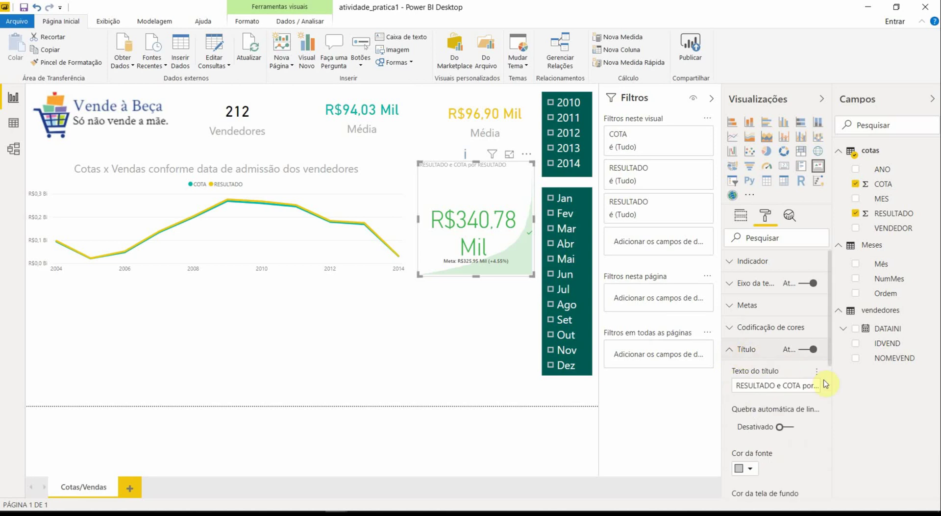
{"action": "left_click", "coordinate": [763, 386]}
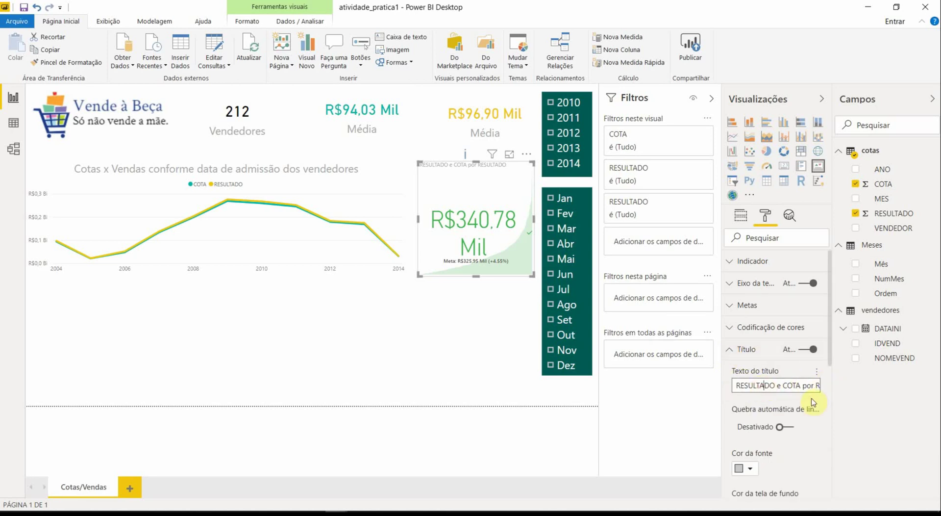
{"action": "key", "text": "ctrl+a"}
{"action": "type", "text": "Resultado"}
{"action": "key", "text": "Return"}
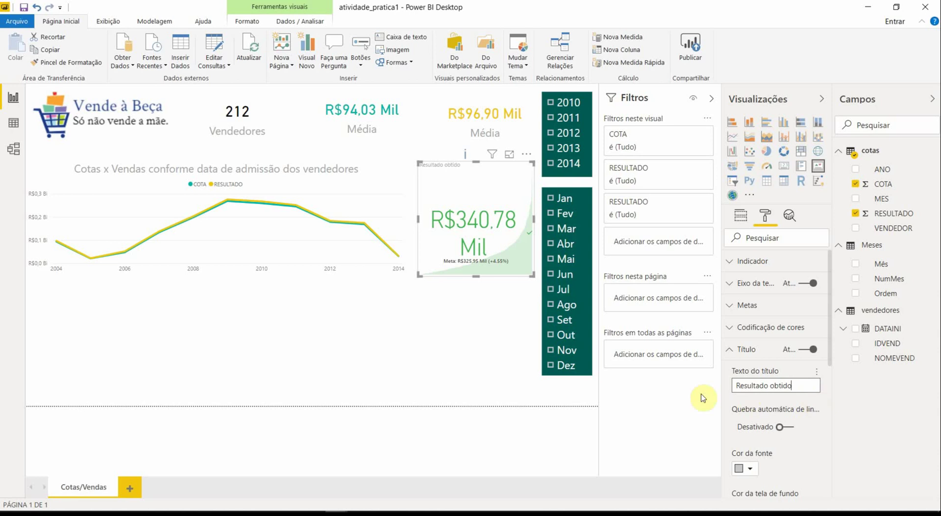
Step: Center the KPI's title and set its text size to 18 pt
{"action": "scroll", "coordinate": [809, 458], "scroll_direction": "down", "scroll_amount": 2}
{"action": "scroll", "coordinate": [808, 465], "scroll_direction": "down", "scroll_amount": 2}
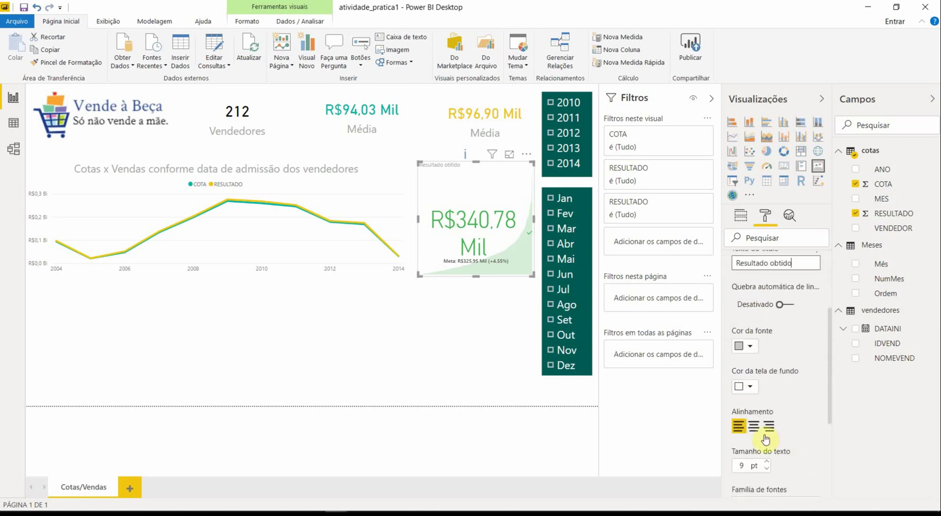
{"action": "left_click", "coordinate": [753, 426]}
{"action": "left_click", "coordinate": [767, 463]}
{"action": "left_click", "coordinate": [768, 463]}
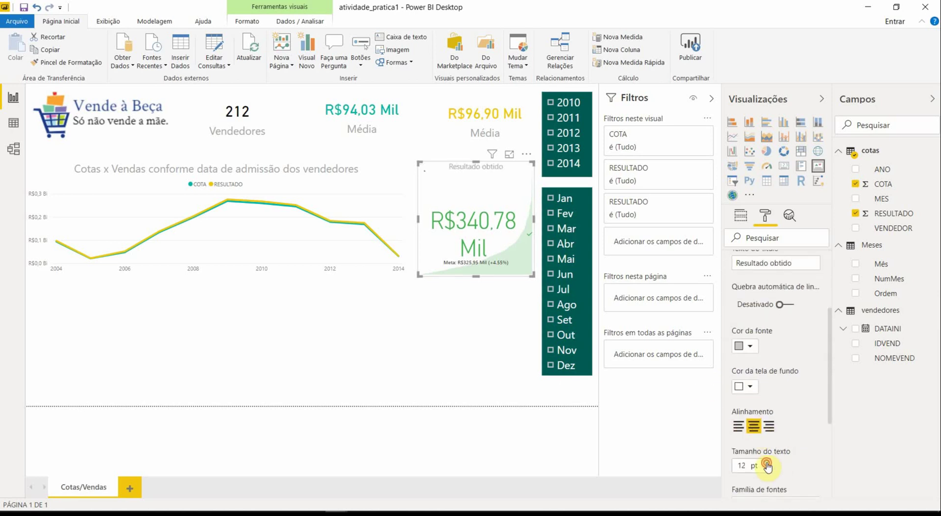
{"action": "left_click", "coordinate": [767, 463]}
{"action": "left_click", "coordinate": [767, 464]}
{"action": "left_click", "coordinate": [768, 464]}
{"action": "left_click", "coordinate": [767, 464]}
{"action": "left_click", "coordinate": [768, 464]}
{"action": "left_click", "coordinate": [767, 463]}
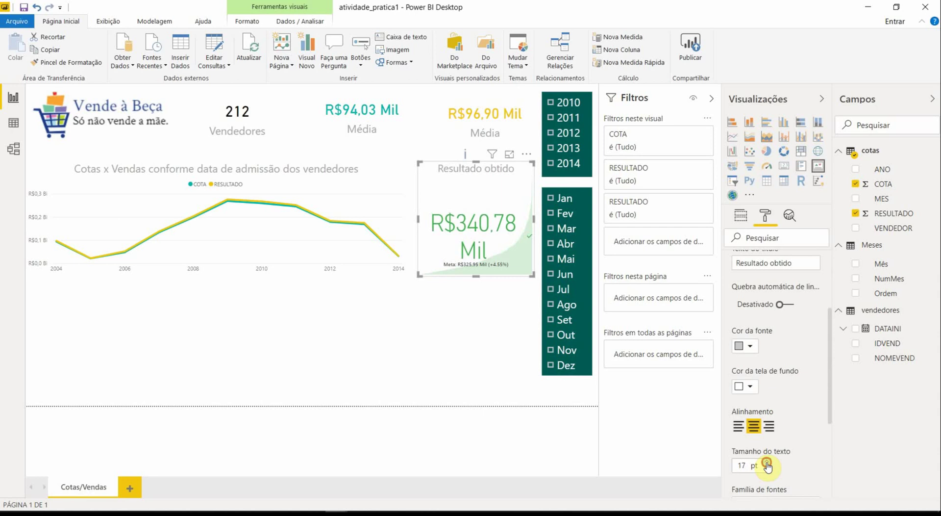
{"action": "left_click", "coordinate": [768, 463]}
{"action": "left_click", "coordinate": [491, 343]}
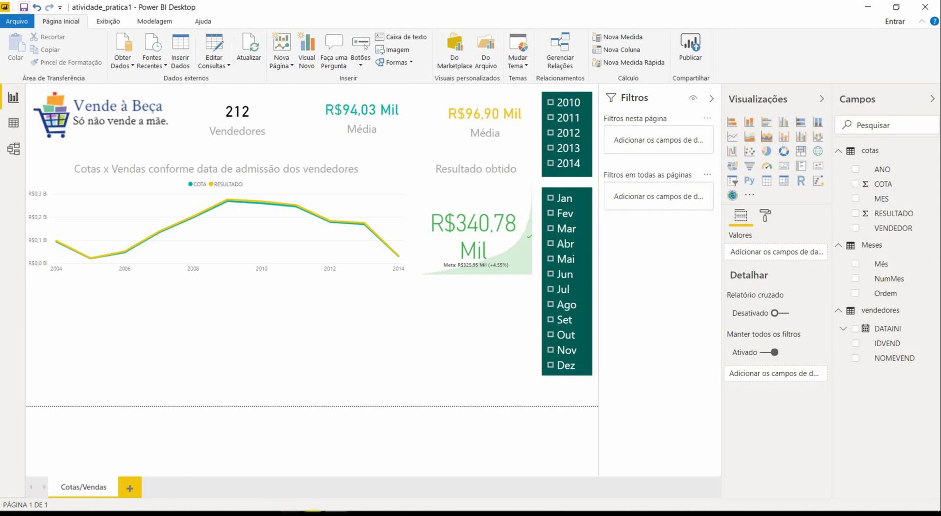
Step: Switch to the reference dashboard image in IrfanView, examine the TOP 5 quotas and TOP 5 vendas tables, and return to Power BI
{"action": "left_click", "coordinate": [317, 512]}
{"action": "left_click", "coordinate": [374, 474]}
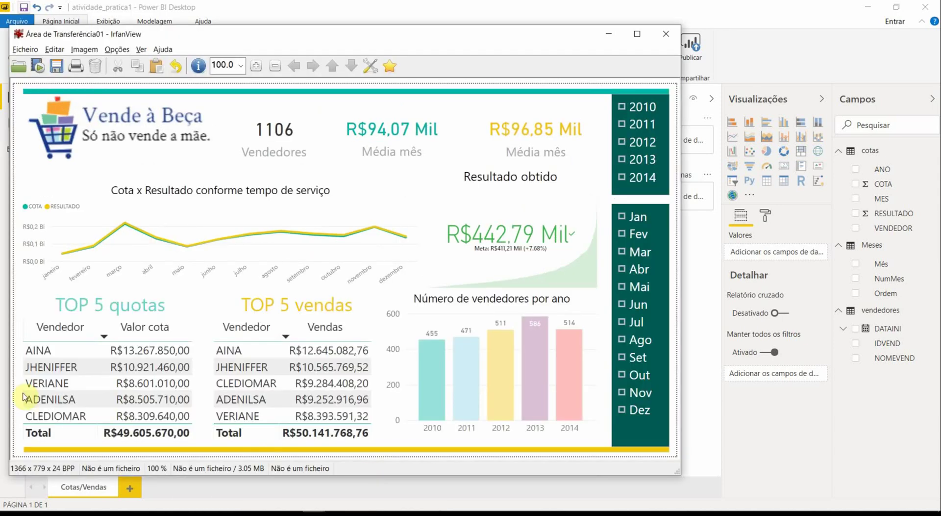
{"action": "mouse_move", "coordinate": [22, 289]}
{"action": "left_mouse_down"}
{"action": "mouse_move", "coordinate": [30, 333]}
{"action": "mouse_move", "coordinate": [196, 444]}
{"action": "left_mouse_up"}
{"action": "left_click_drag", "start_coordinate": [204, 289], "coordinate": [379, 444]}
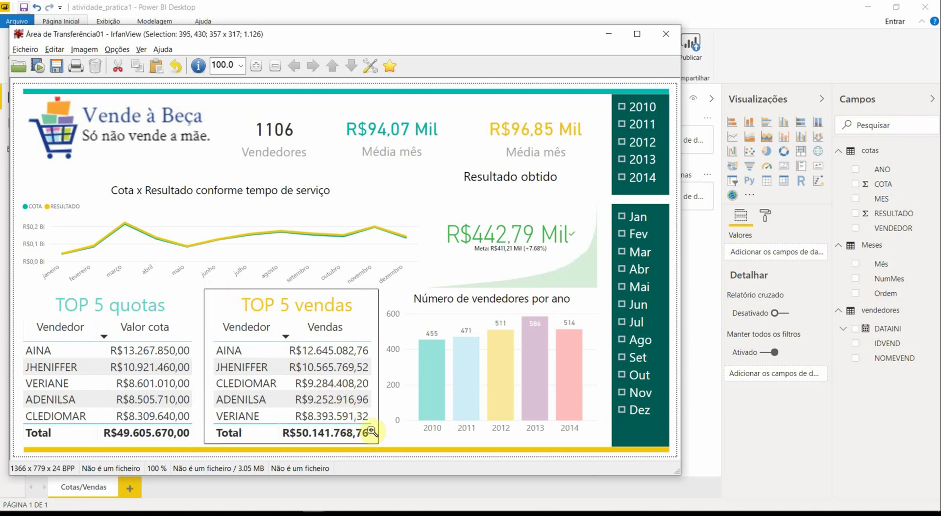
{"action": "left_click", "coordinate": [400, 5]}
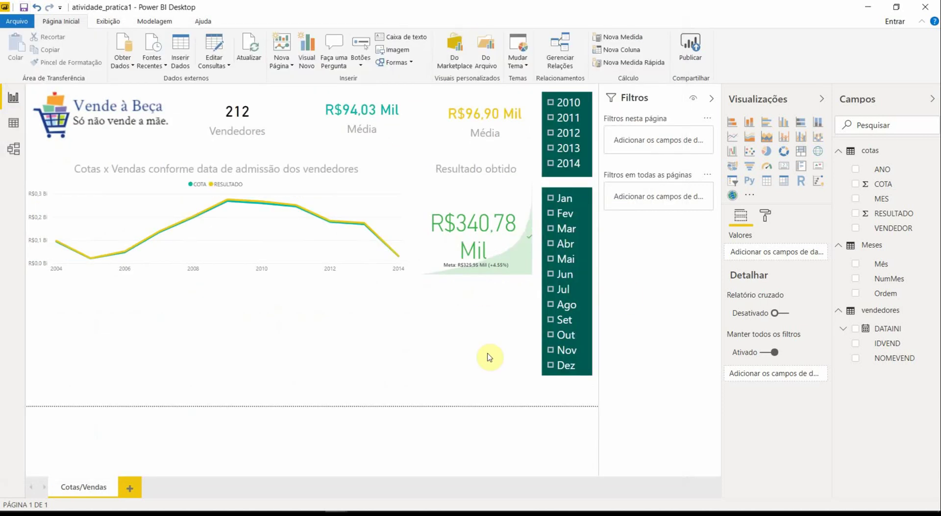
Step: Insert a table visual, narrow it to less than half the line chart's width and place it below that chart
{"action": "left_click", "coordinate": [766, 181]}
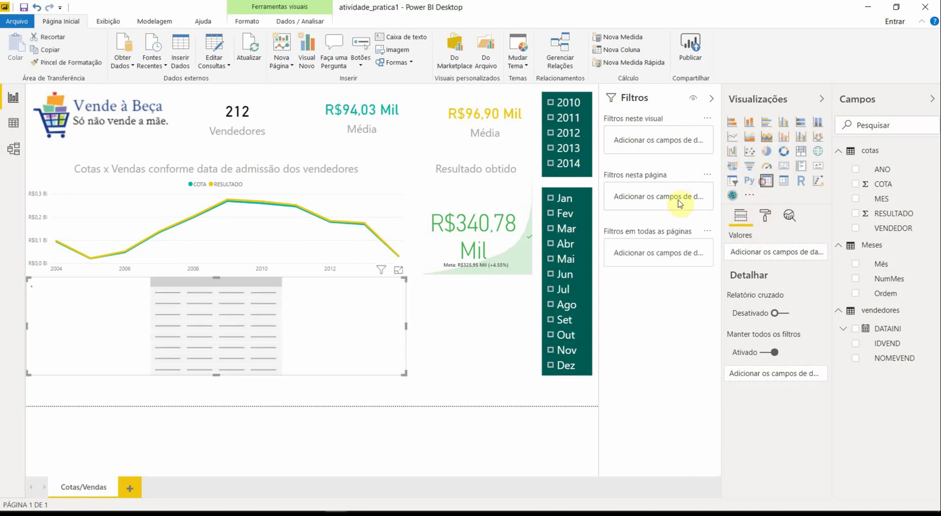
{"action": "left_click", "coordinate": [408, 329]}
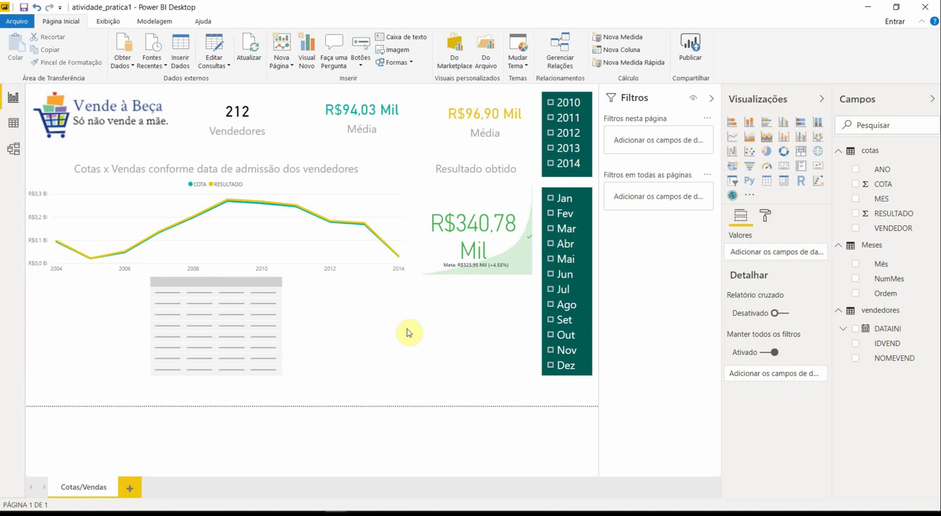
{"action": "left_click", "coordinate": [357, 330]}
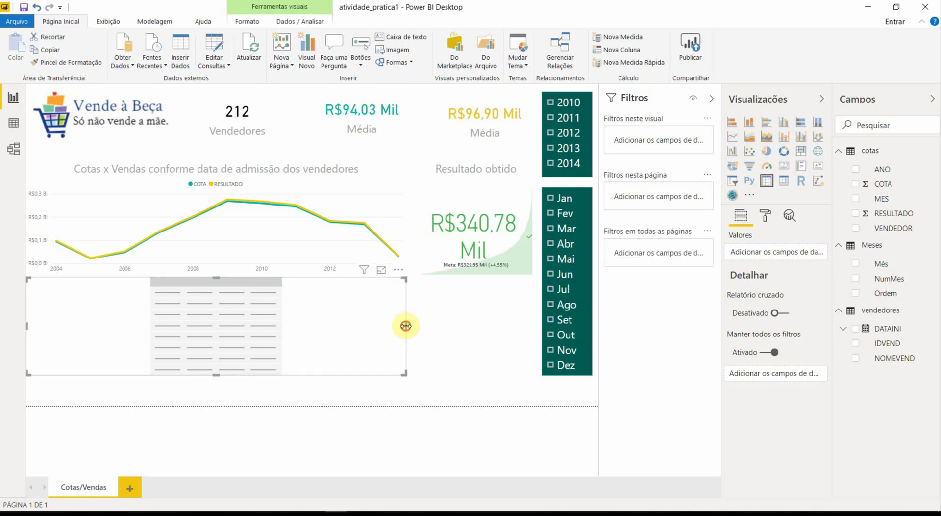
{"action": "left_click_drag", "start_coordinate": [406, 327], "coordinate": [176, 342]}
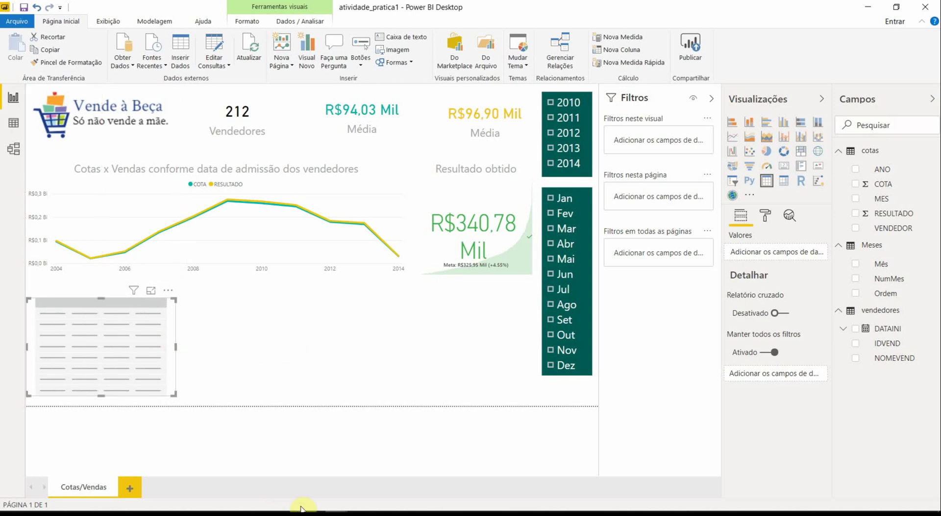
Step: Check the TOP 5 quotas columns in the reference image and add the NOMEVEND and COTA fields to the new table
{"action": "mouse_move", "coordinate": [314, 513]}
{"action": "left_click", "coordinate": [380, 466]}
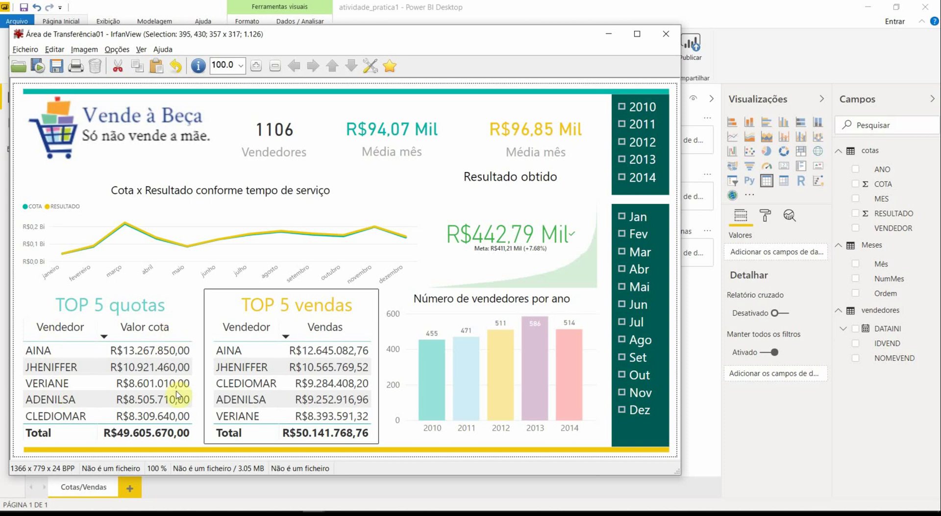
{"action": "left_click", "coordinate": [702, 302]}
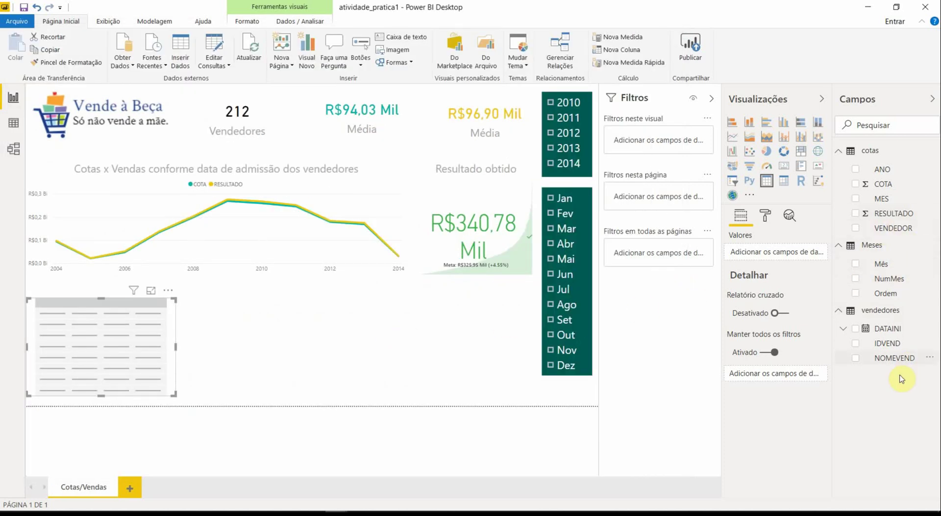
{"action": "left_click_drag", "start_coordinate": [895, 362], "coordinate": [98, 348]}
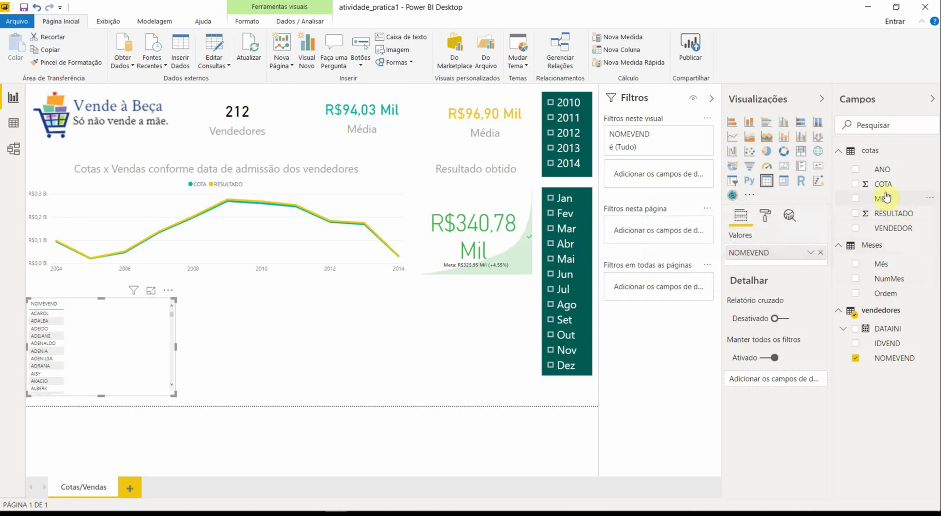
{"action": "left_click_drag", "start_coordinate": [884, 184], "coordinate": [109, 338]}
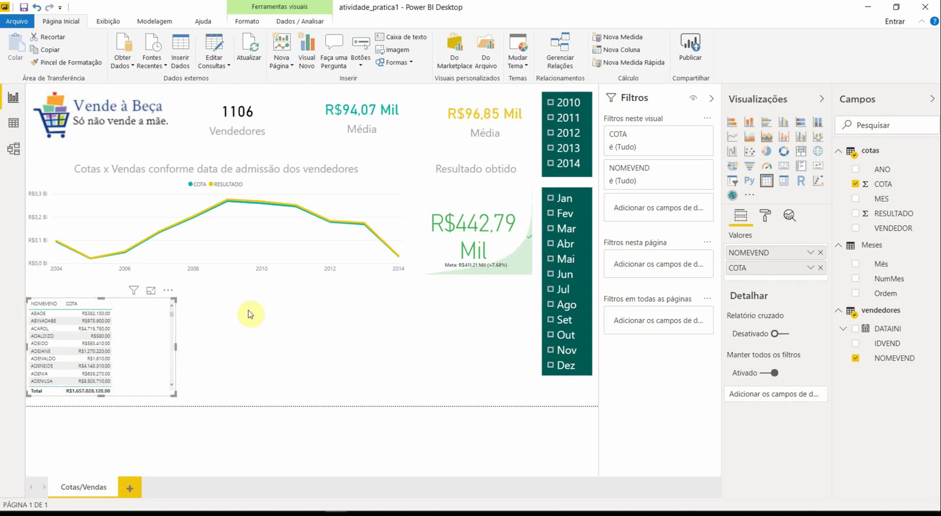
Step: Rename the table's NOMEVEND field as Vendedor and its COTA field as Cota
{"action": "right_click", "coordinate": [771, 257]}
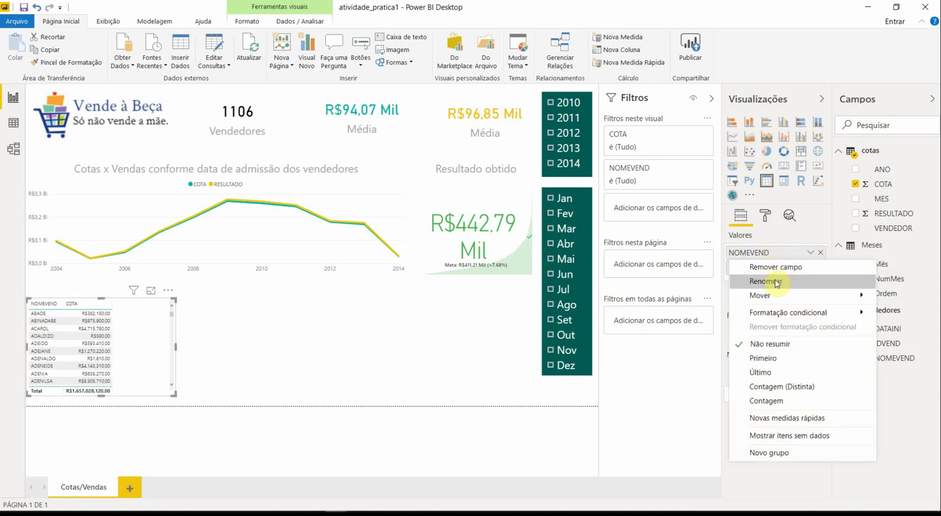
{"action": "left_click", "coordinate": [774, 281]}
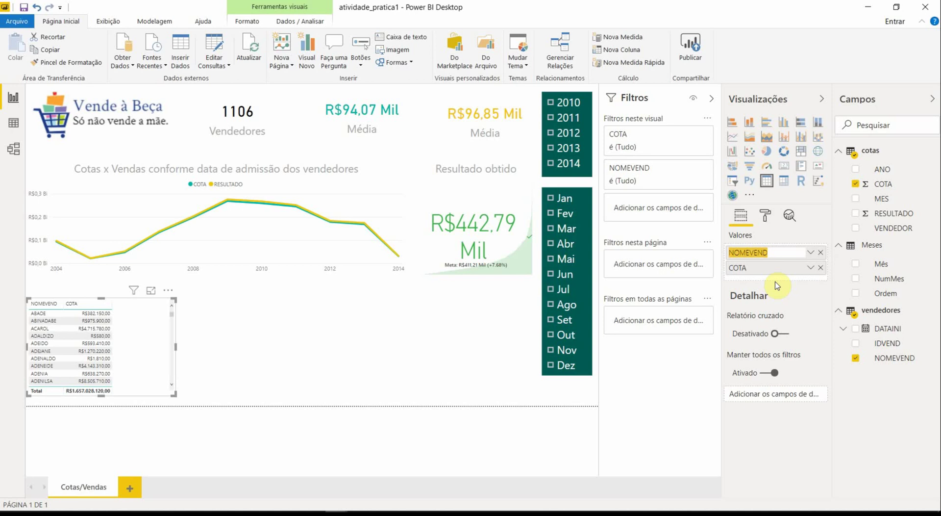
{"action": "type", "text": "Vendedor"}
{"action": "key", "text": "Return"}
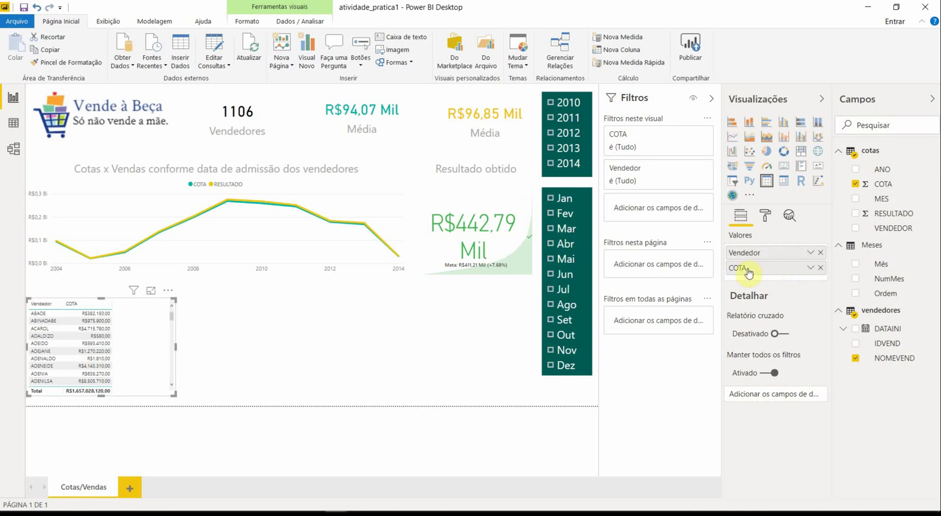
{"action": "right_click", "coordinate": [761, 268]}
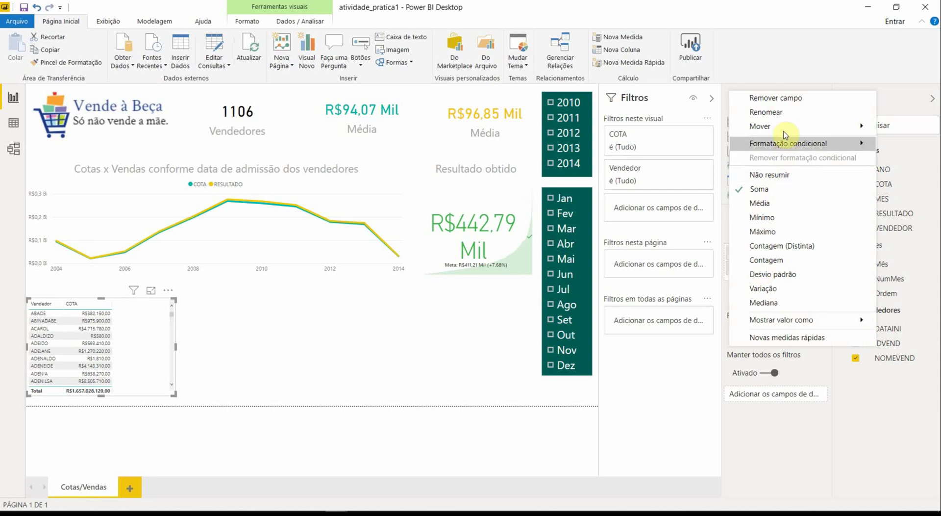
{"action": "left_click", "coordinate": [784, 112]}
{"action": "type", "text": "Cota"}
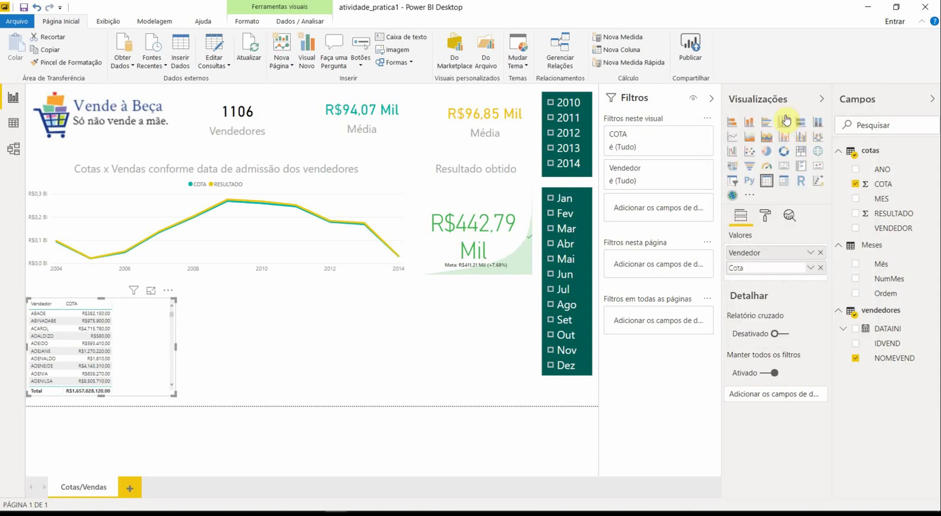
{"action": "key", "text": "Return"}
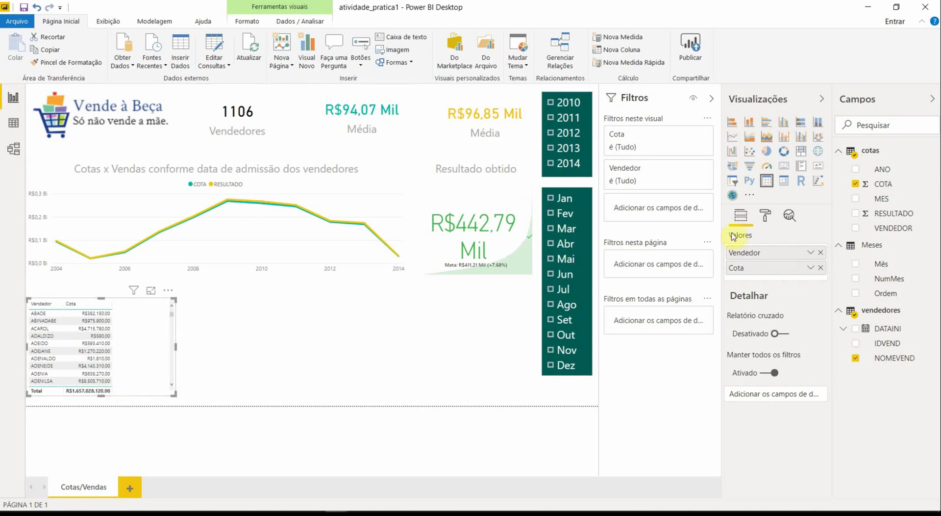
Step: Set the text size of the table's values to 14 pt
{"action": "left_click", "coordinate": [765, 217]}
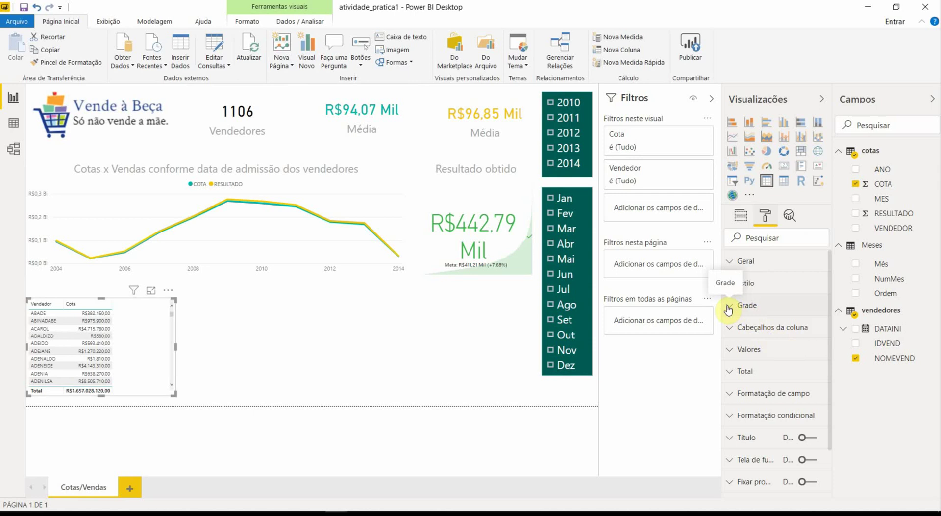
{"action": "left_click", "coordinate": [733, 351]}
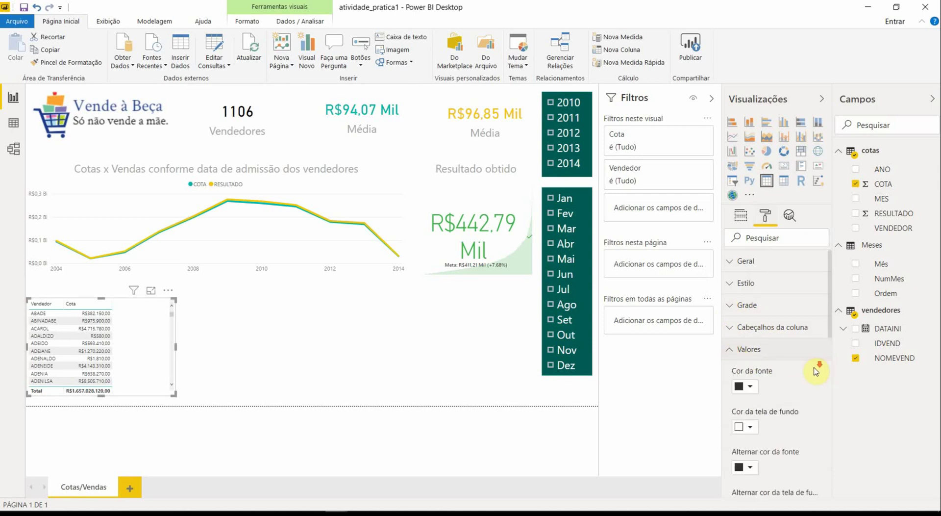
{"action": "scroll", "coordinate": [816, 371], "scroll_direction": "down", "scroll_amount": 10}
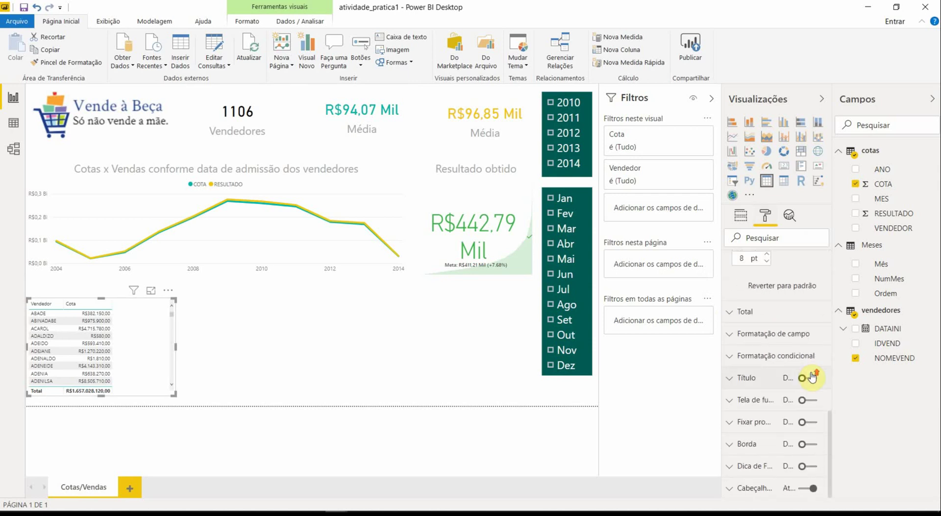
{"action": "scroll", "coordinate": [813, 376], "scroll_direction": "up", "scroll_amount": 3}
{"action": "left_click", "coordinate": [767, 377]}
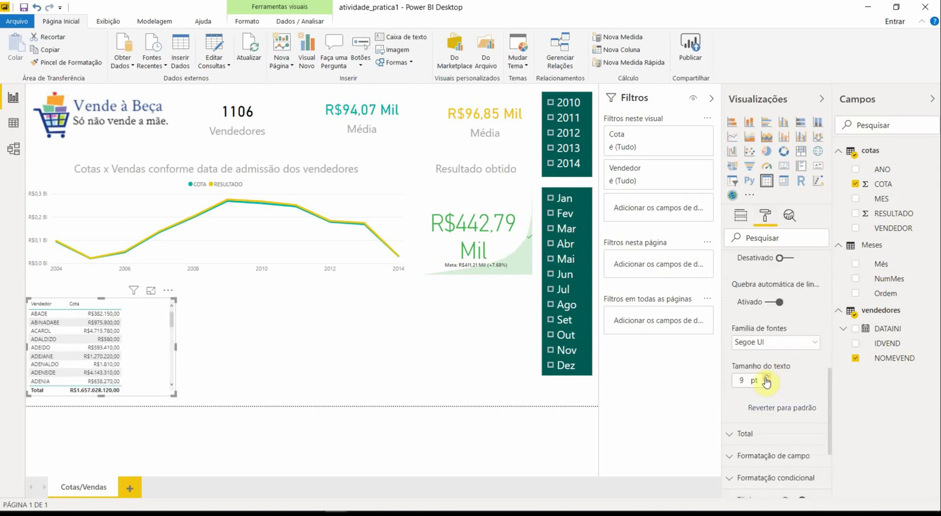
{"action": "left_click", "coordinate": [768, 378]}
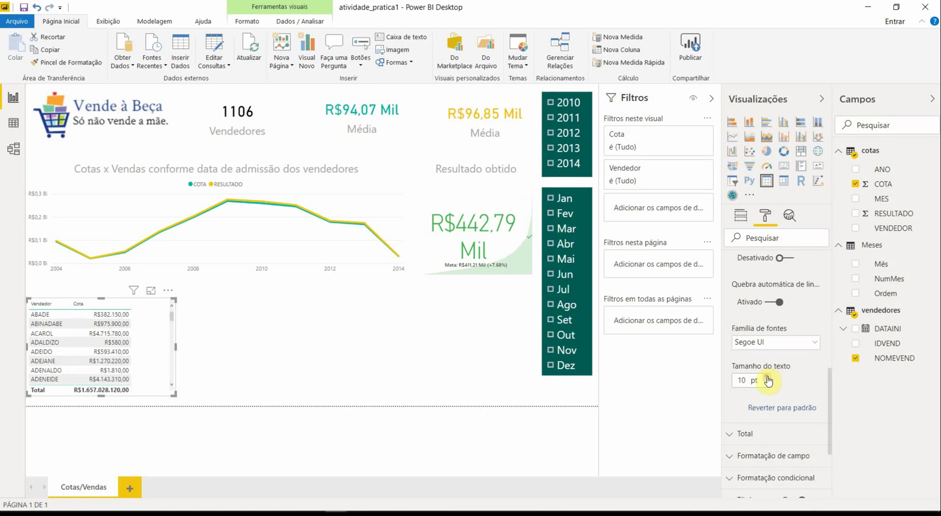
{"action": "left_click", "coordinate": [767, 378]}
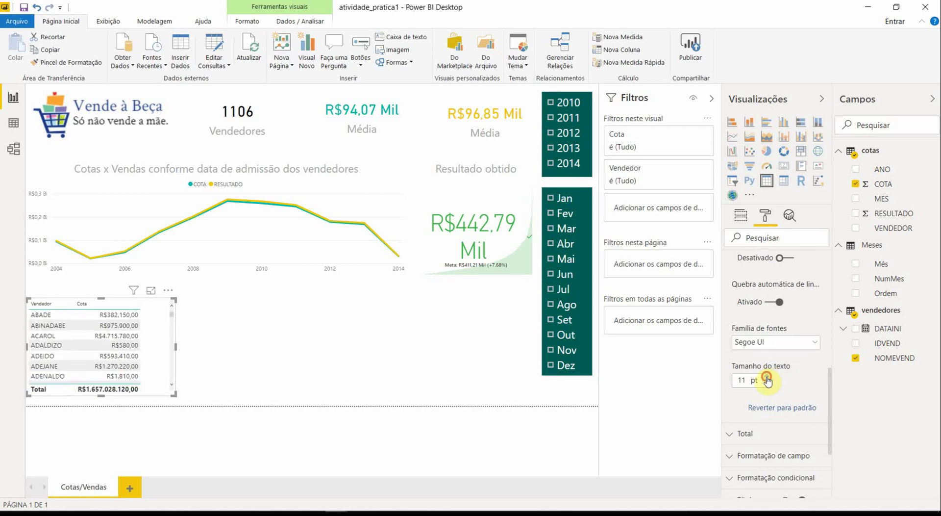
{"action": "left_click", "coordinate": [767, 377]}
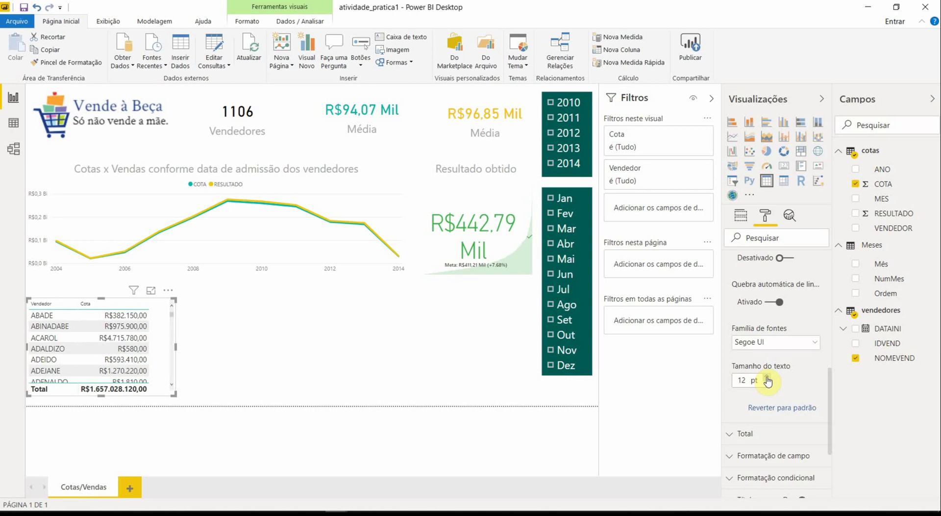
{"action": "left_click", "coordinate": [768, 377]}
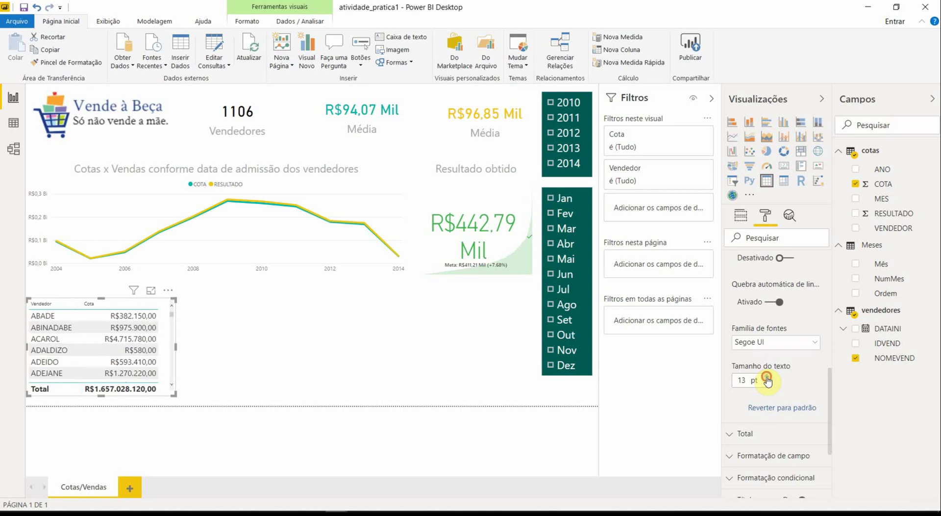
{"action": "left_click", "coordinate": [768, 377]}
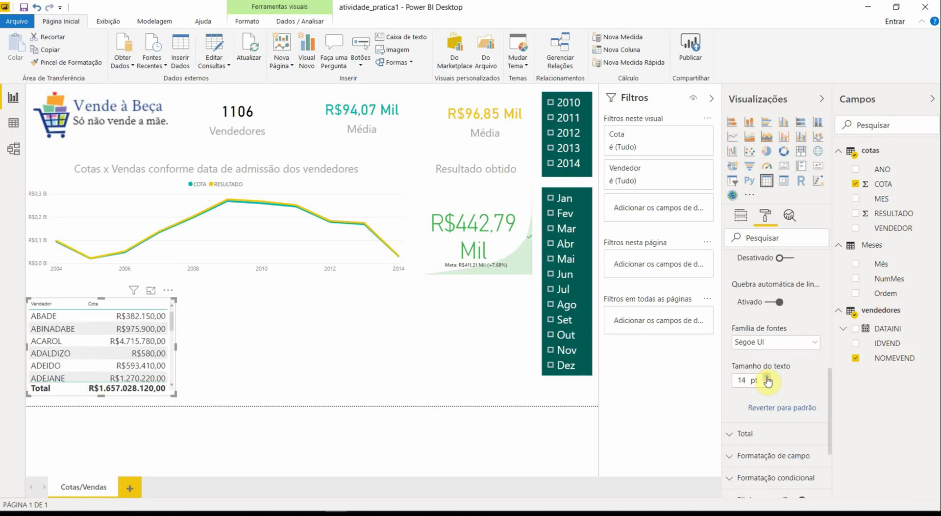
Step: Widen the table slightly and sort it by Cota in descending order
{"action": "left_click_drag", "start_coordinate": [175, 352], "coordinate": [185, 349]}
{"action": "left_click", "coordinate": [185, 349]}
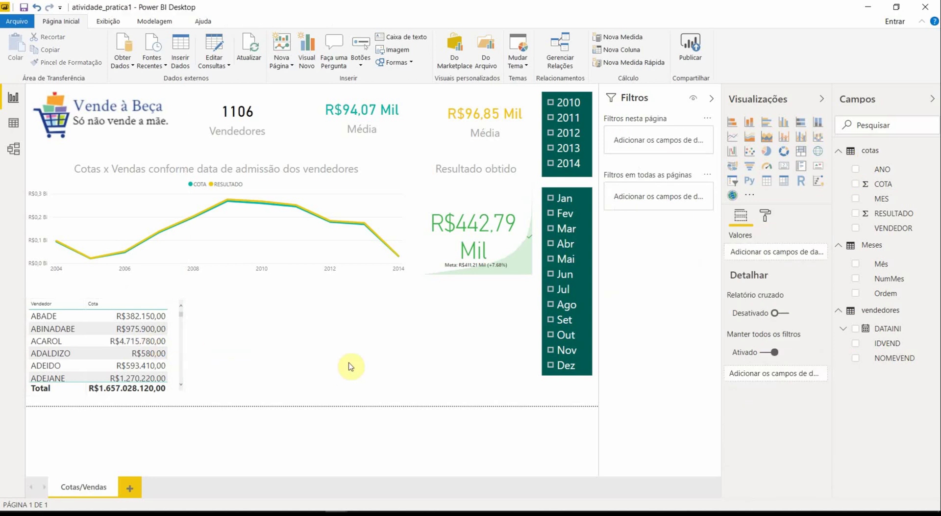
{"action": "left_click", "coordinate": [767, 221]}
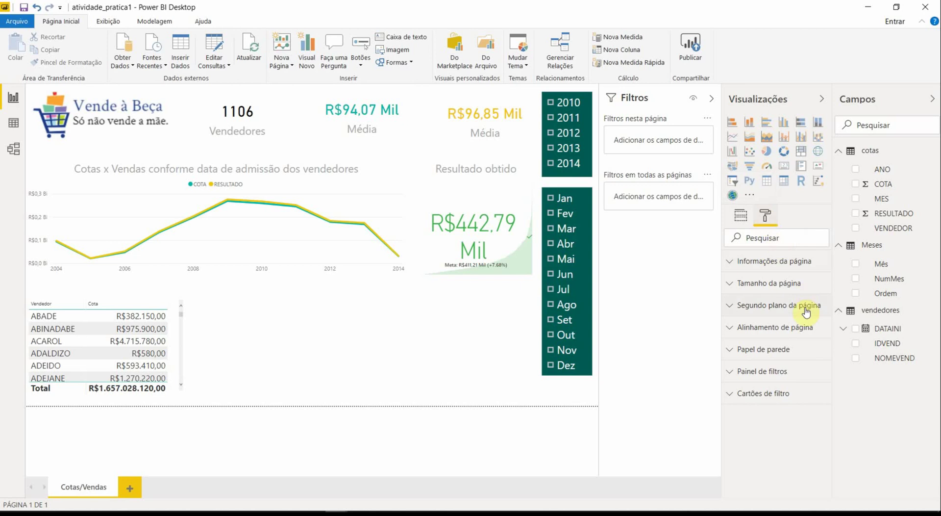
{"action": "left_click", "coordinate": [167, 305]}
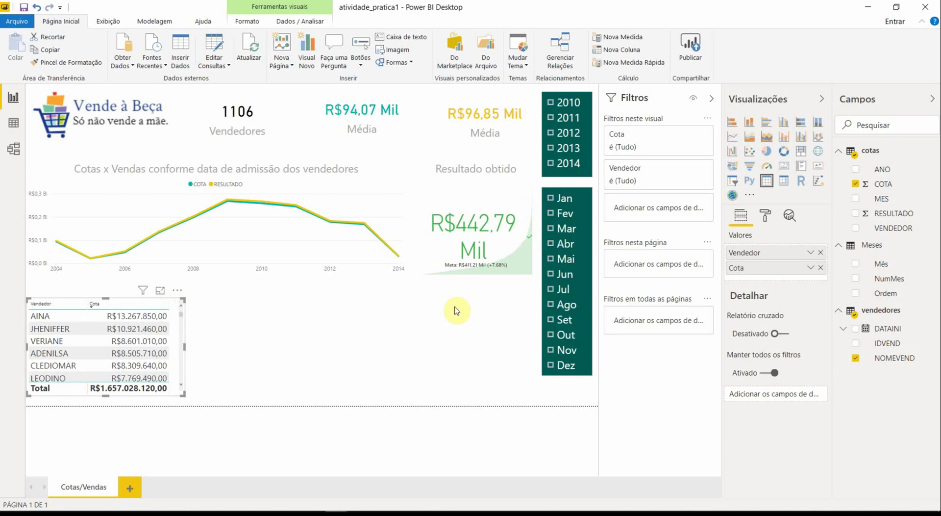
Step: Set the table's column headers to a text size of 12 pt and center them
{"action": "left_click", "coordinate": [765, 216]}
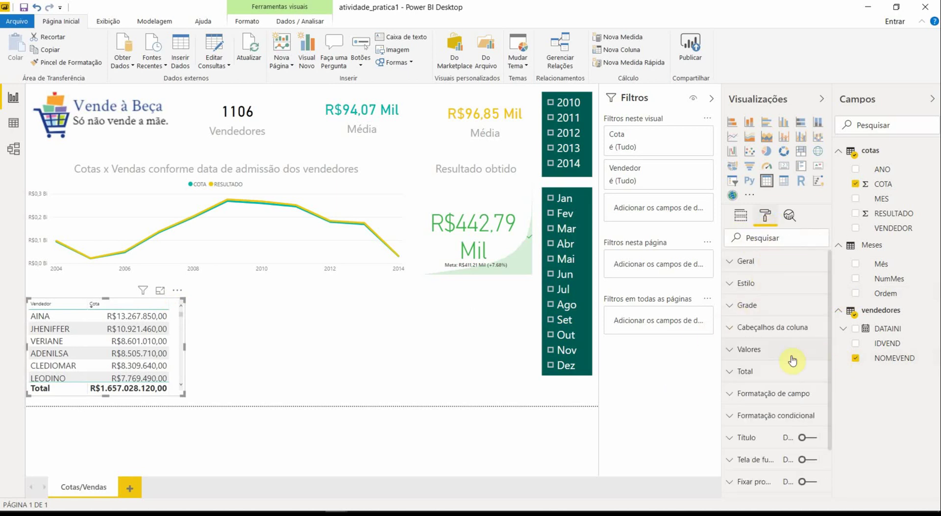
{"action": "left_click", "coordinate": [727, 328]}
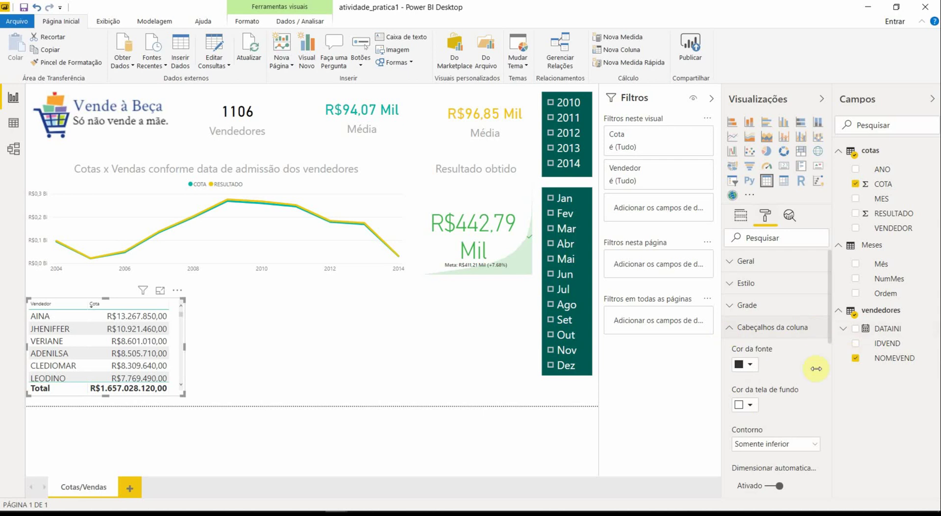
{"action": "scroll", "coordinate": [802, 392], "scroll_direction": "down", "scroll_amount": 2}
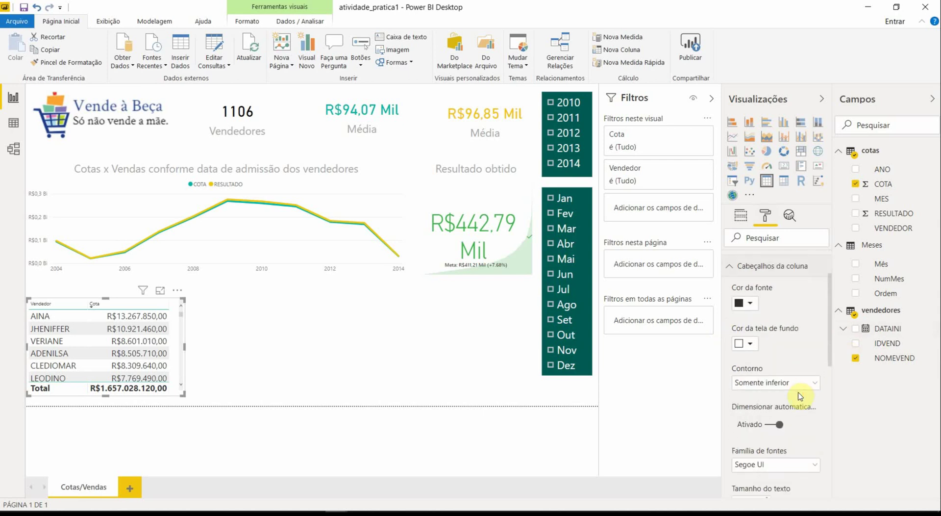
{"action": "scroll", "coordinate": [799, 396], "scroll_direction": "down", "scroll_amount": 4}
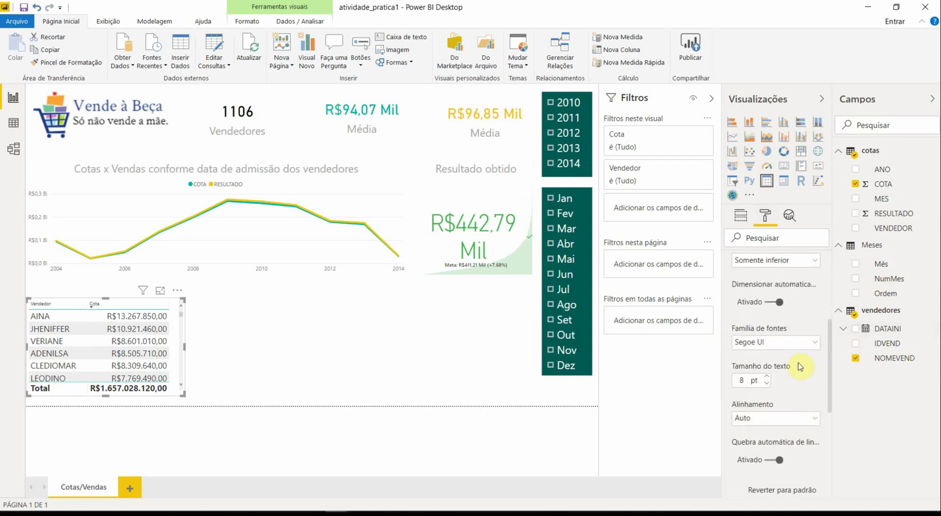
{"action": "left_click", "coordinate": [768, 376]}
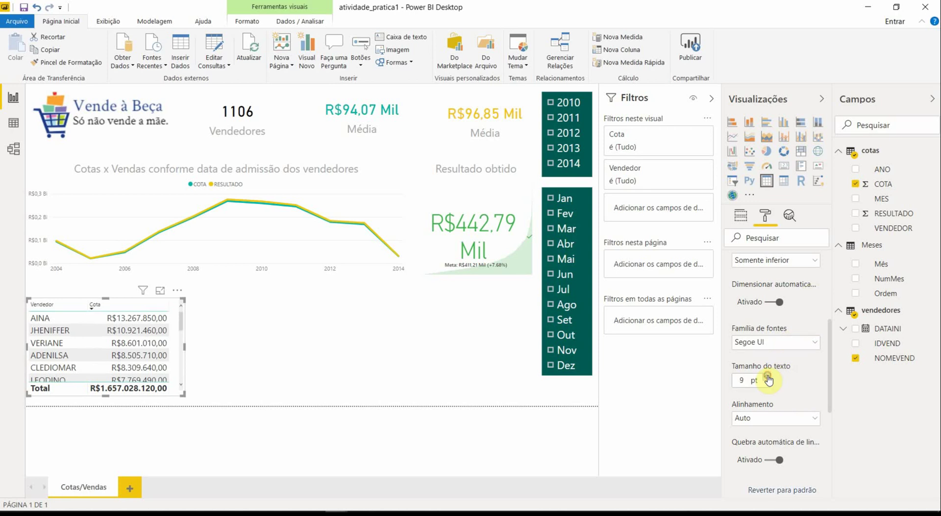
{"action": "left_click", "coordinate": [767, 376]}
{"action": "left_click", "coordinate": [767, 377]}
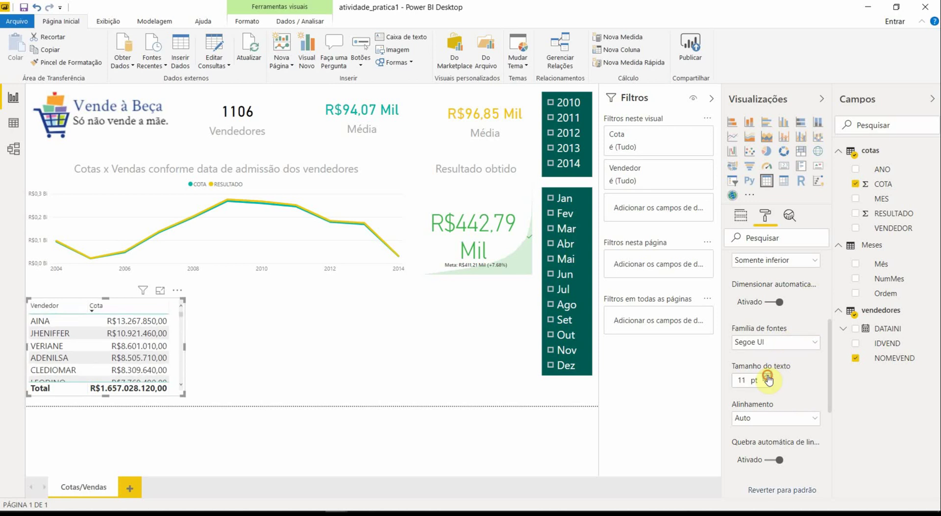
{"action": "left_click", "coordinate": [767, 376]}
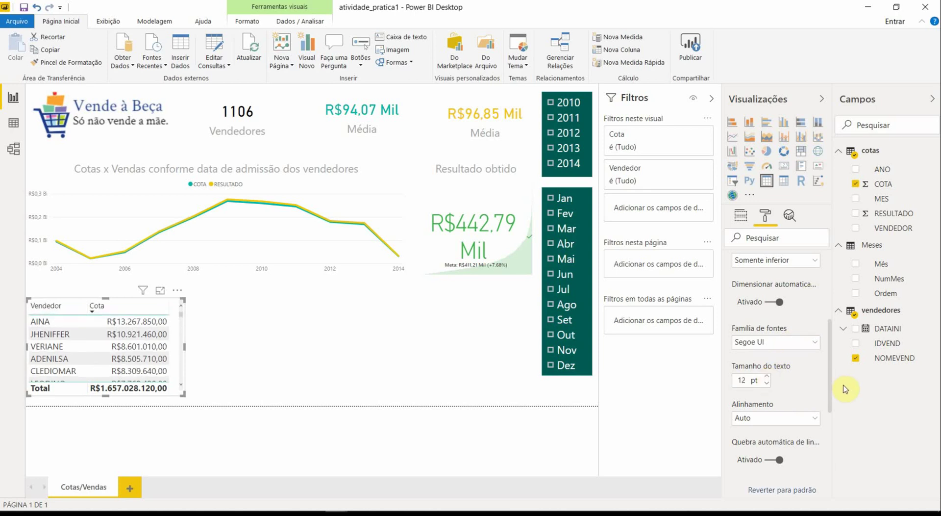
{"action": "left_click", "coordinate": [815, 417]}
{"action": "left_click", "coordinate": [756, 459]}
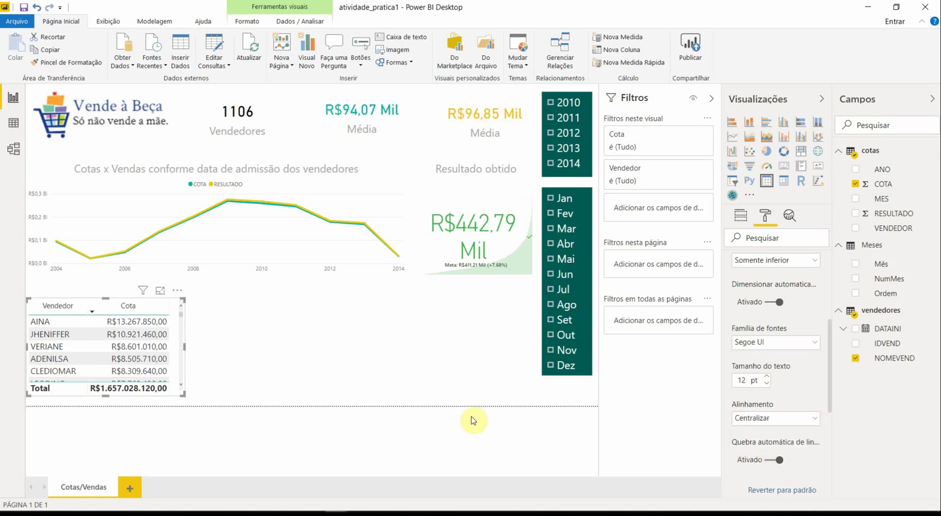
Step: Turn on the table's title and set its text to "Top 5 Cota"
{"action": "left_click_drag", "start_coordinate": [830, 351], "coordinate": [814, 424]}
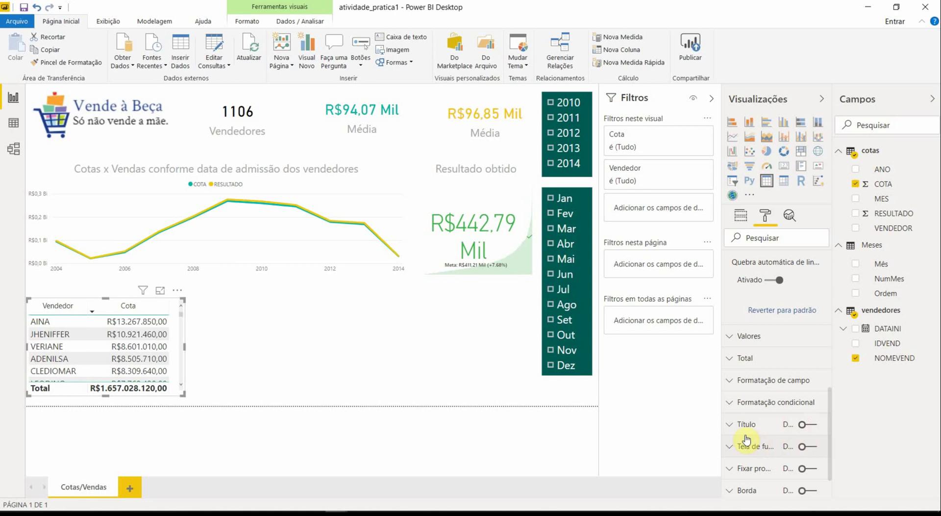
{"action": "left_click", "coordinate": [803, 425]}
{"action": "left_click", "coordinate": [731, 423]}
{"action": "left_click", "coordinate": [746, 460]}
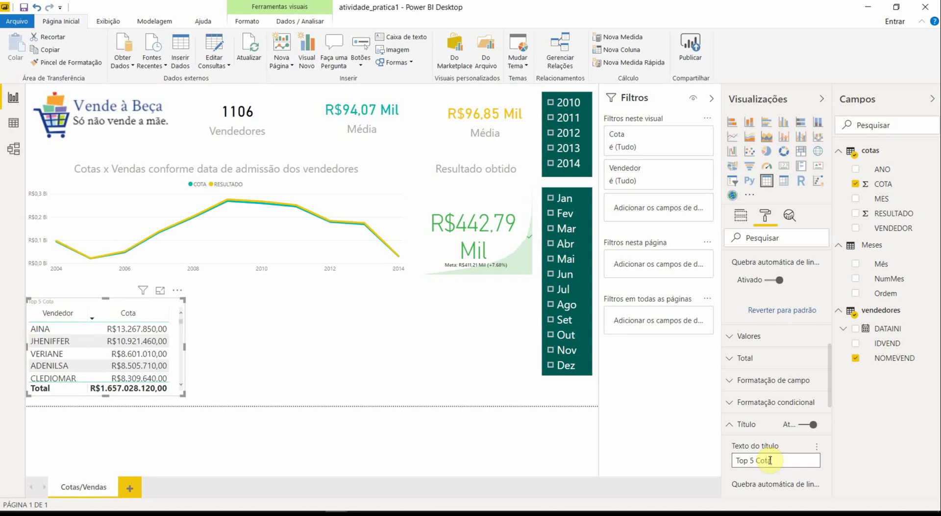
Step: Set the table title's text size to 18 pt and center it
{"action": "left_click_drag", "start_coordinate": [831, 384], "coordinate": [825, 451]}
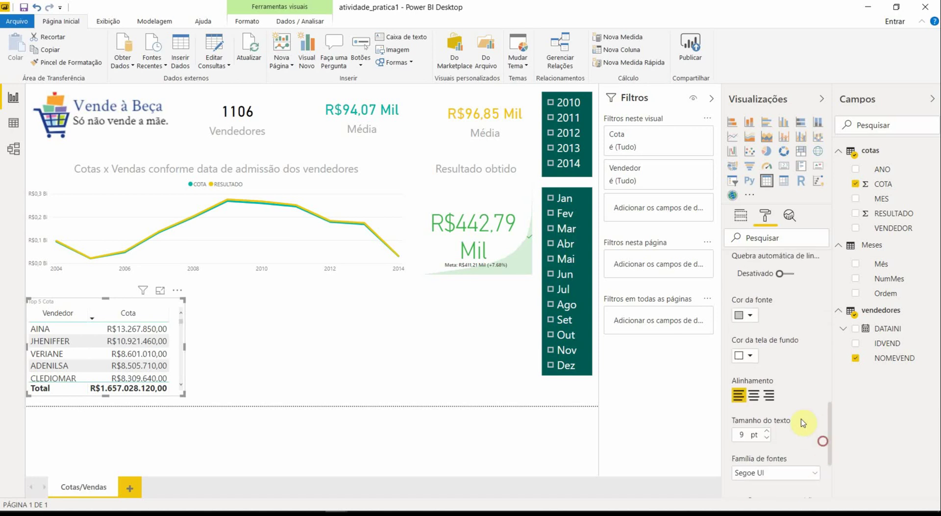
{"action": "left_click", "coordinate": [767, 432]}
{"action": "left_click", "coordinate": [767, 432]}
{"action": "left_click", "coordinate": [767, 433]}
{"action": "left_click", "coordinate": [767, 432]}
{"action": "left_click", "coordinate": [766, 433]}
{"action": "left_click", "coordinate": [767, 432]}
{"action": "left_click", "coordinate": [767, 432]}
{"action": "left_click", "coordinate": [767, 433]}
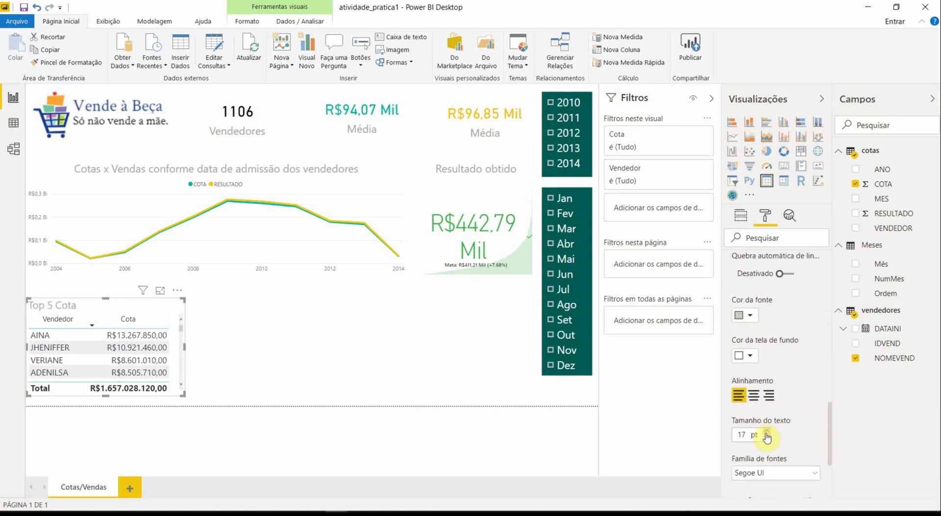
{"action": "left_click", "coordinate": [766, 432]}
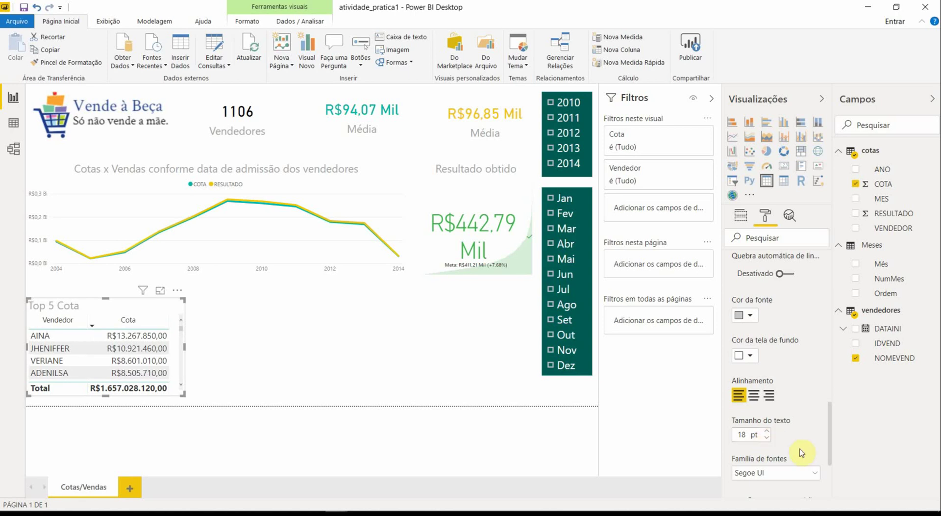
{"action": "left_click", "coordinate": [755, 399]}
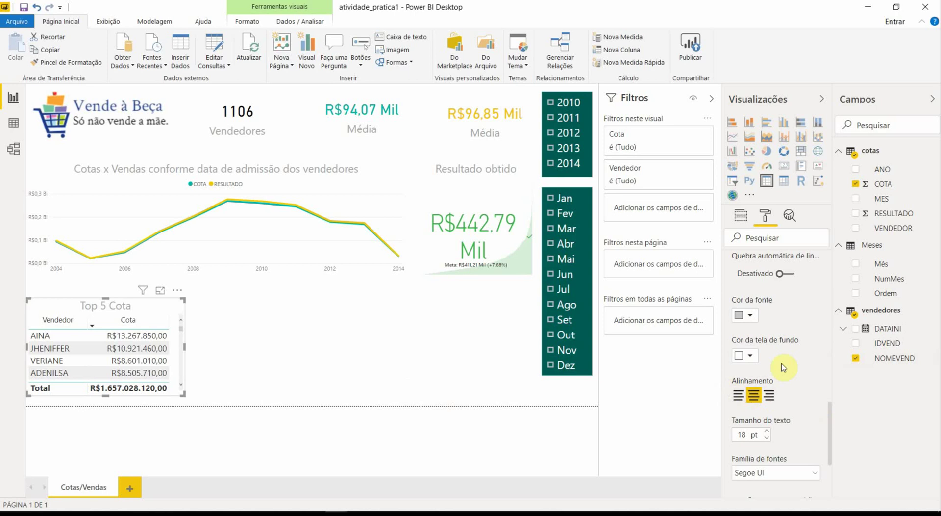
Step: Color the table's title teal from the theme colors and extend the table upward, closer to the line chart
{"action": "left_click", "coordinate": [750, 316]}
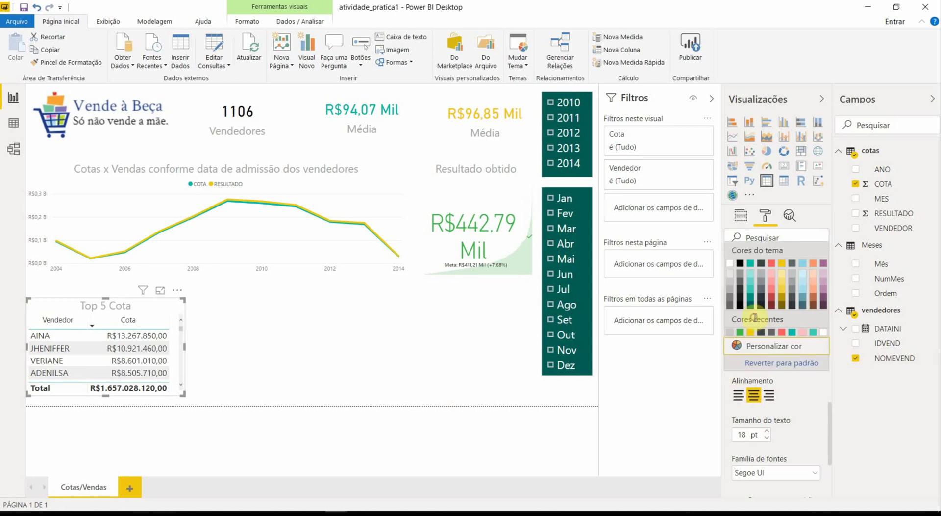
{"action": "left_click", "coordinate": [750, 264]}
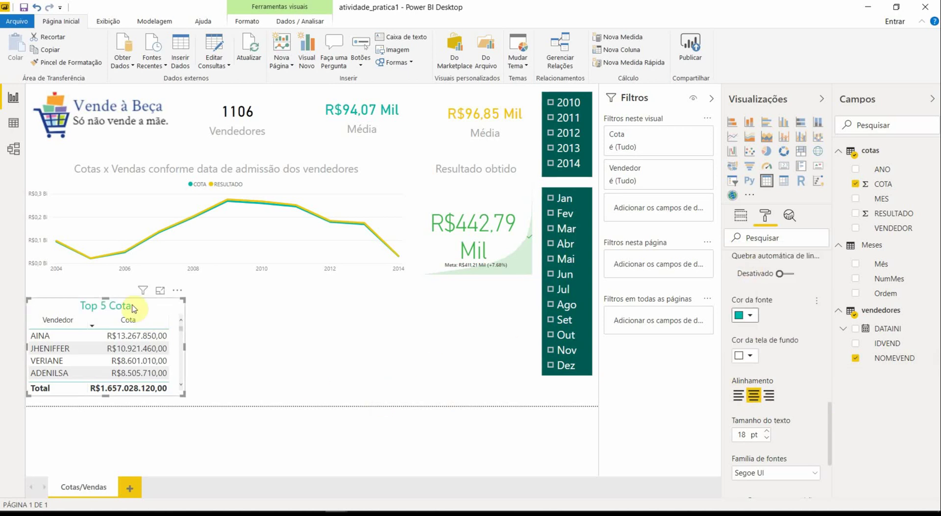
{"action": "left_click_drag", "start_coordinate": [108, 296], "coordinate": [108, 284]}
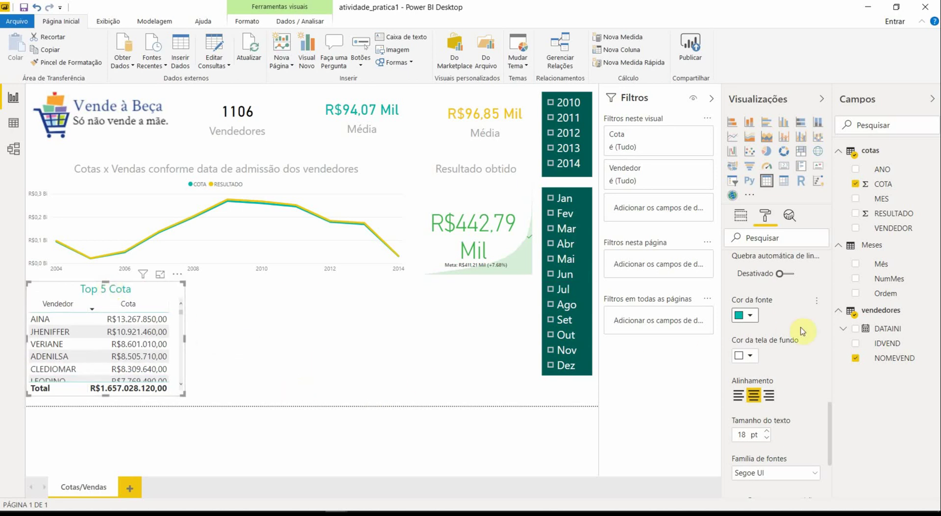
Step: Try filtering the Top 5 Cota table to Cota values less than 100, and clear that filter
{"action": "left_click", "coordinate": [741, 217]}
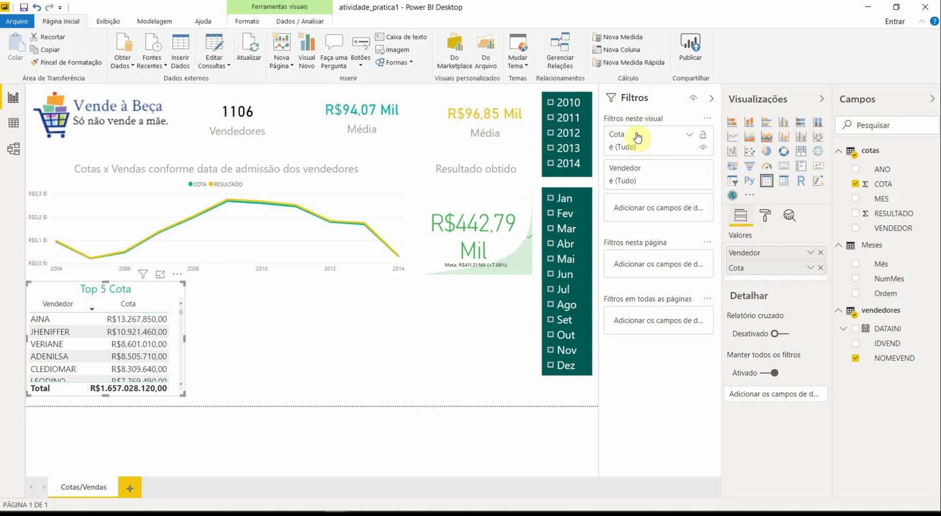
{"action": "left_click", "coordinate": [690, 138]}
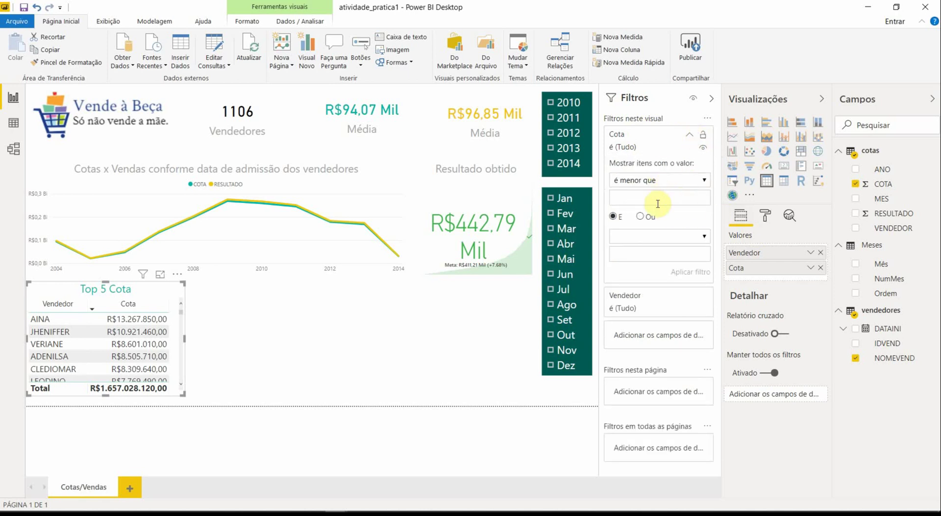
{"action": "left_click", "coordinate": [704, 180]}
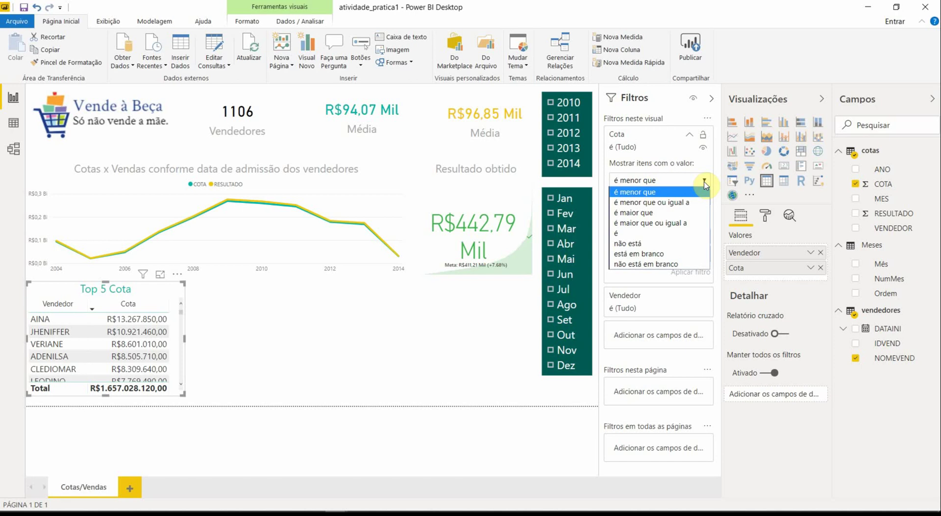
{"action": "left_click", "coordinate": [704, 183]}
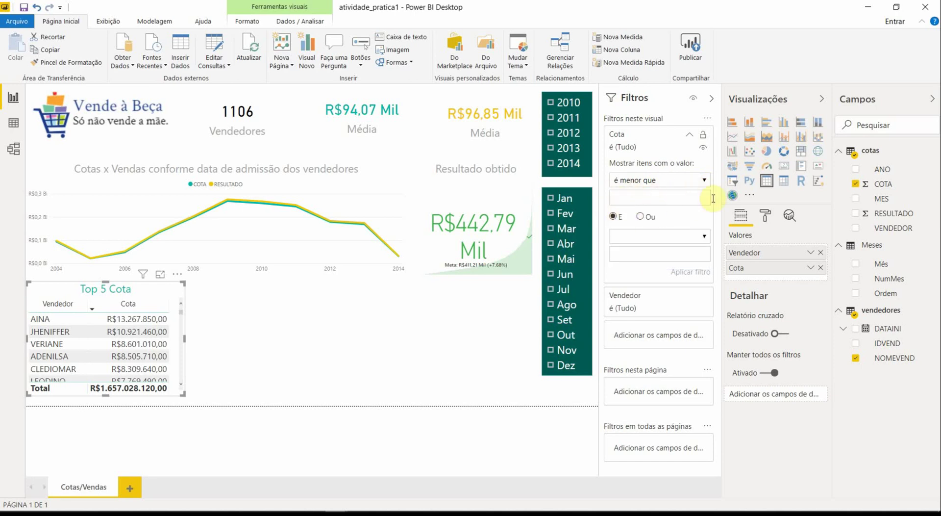
{"action": "left_click", "coordinate": [647, 196]}
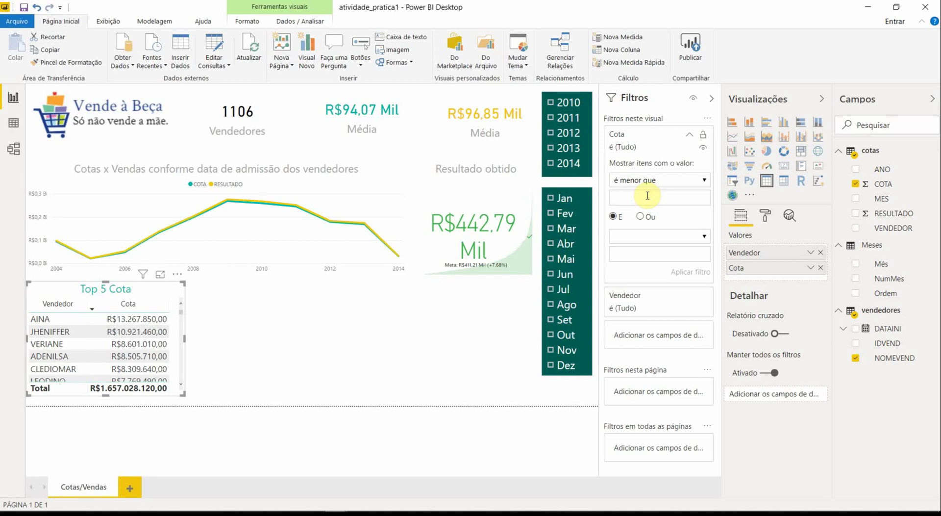
{"action": "type", "text": "100"}
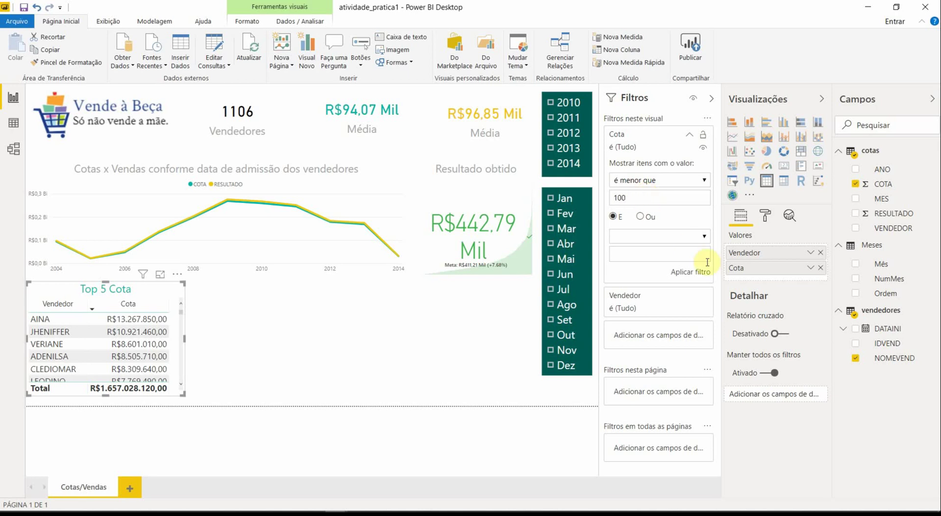
{"action": "left_click", "coordinate": [685, 274]}
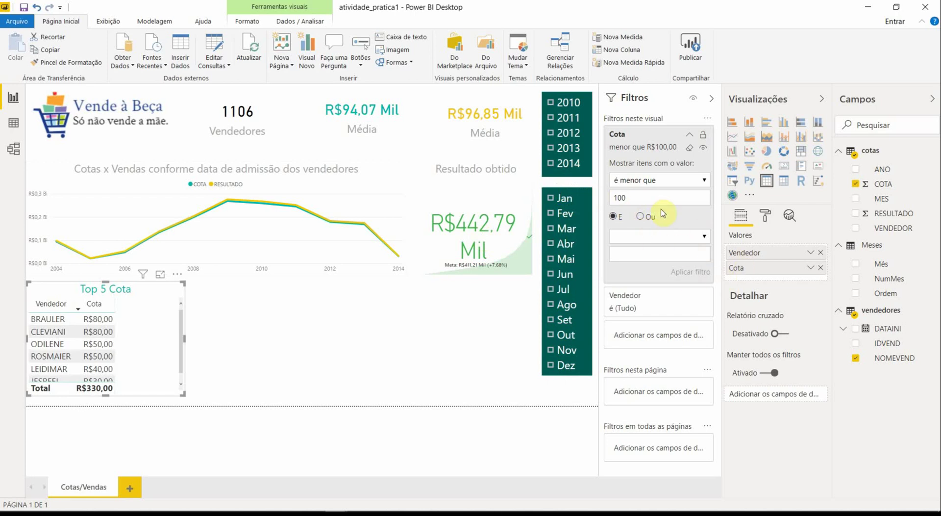
{"action": "left_click", "coordinate": [690, 149]}
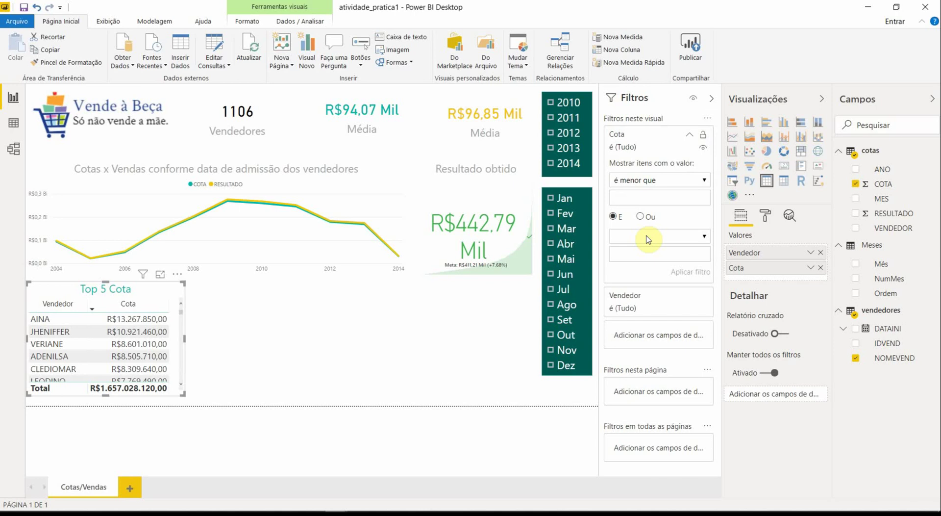
Step: Try a basic filter on the table's Vendedor field with a single seller selected, and deselect that seller
{"action": "left_click", "coordinate": [689, 295]}
{"action": "scroll", "coordinate": [683, 319], "scroll_direction": "down", "scroll_amount": 2}
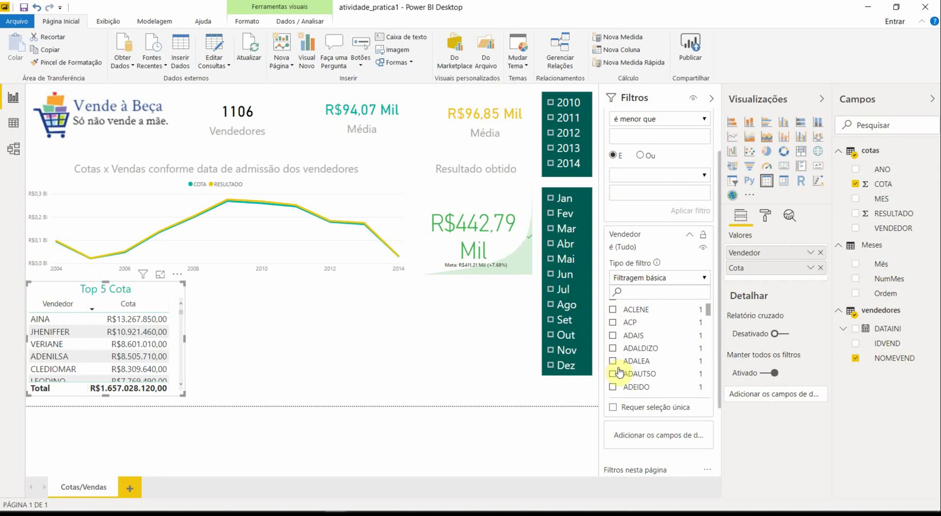
{"action": "left_click", "coordinate": [613, 309]}
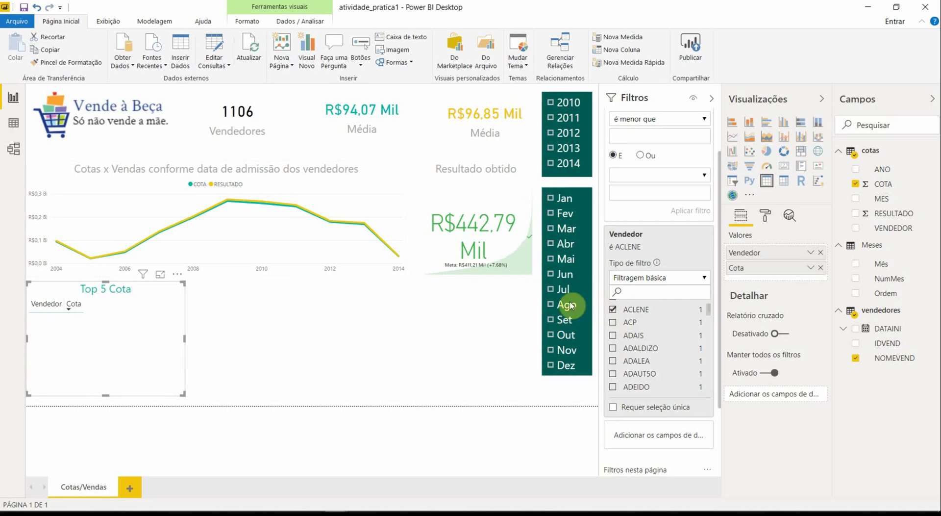
{"action": "left_click", "coordinate": [613, 311]}
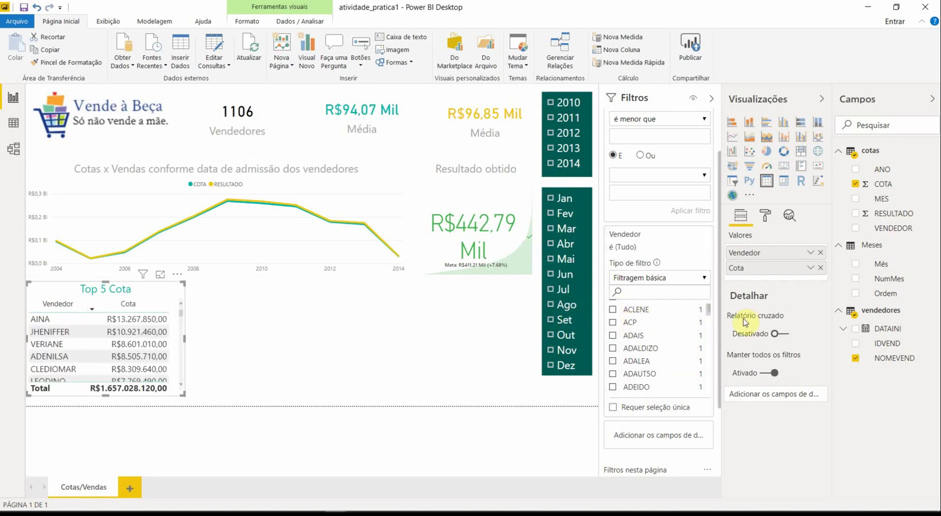
Step: Apply an N superior filter to the table's Vendedor field that keeps the top 5 items by COTA
{"action": "left_click", "coordinate": [705, 279]}
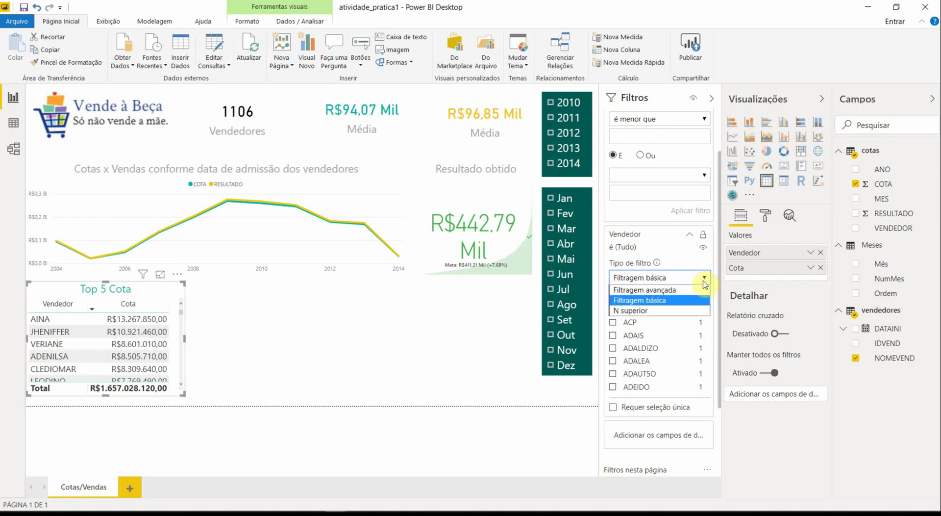
{"action": "left_click", "coordinate": [649, 309]}
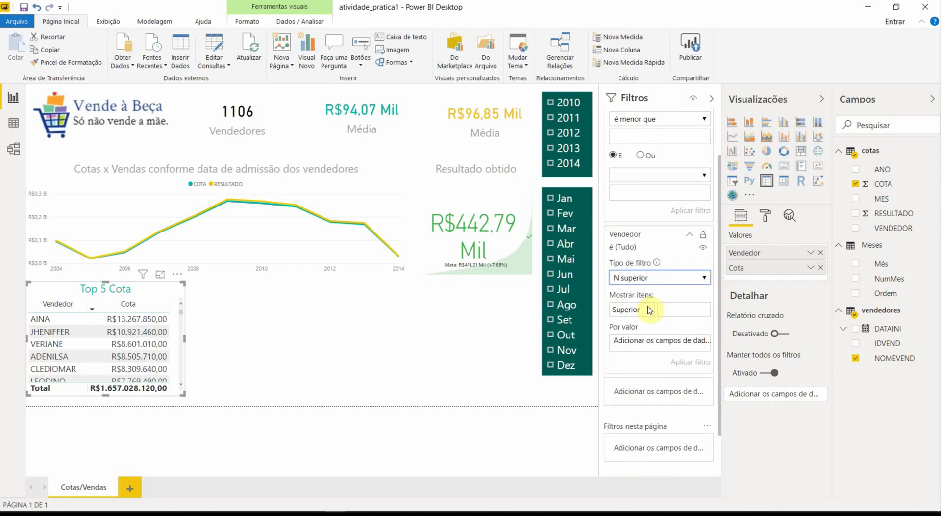
{"action": "left_click", "coordinate": [666, 307]}
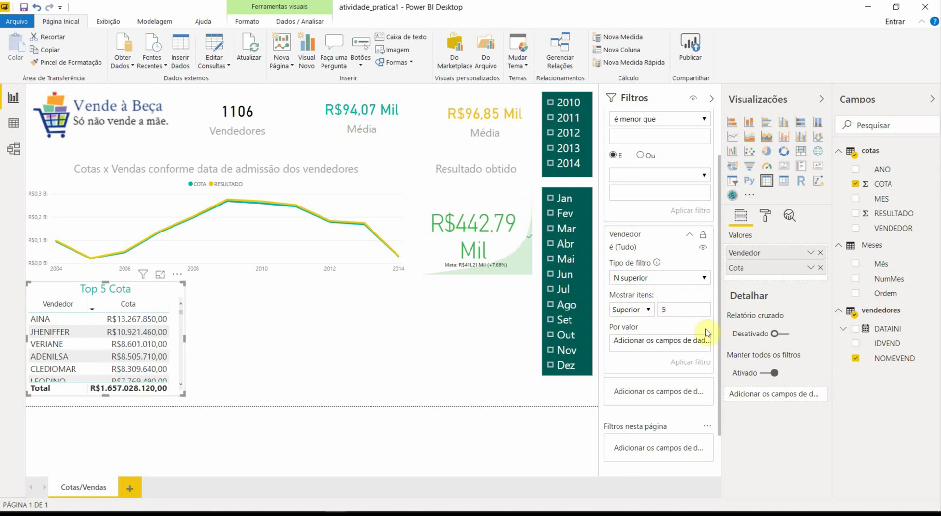
{"action": "left_click", "coordinate": [672, 313]}
{"action": "left_click_drag", "start_coordinate": [882, 184], "coordinate": [648, 344]}
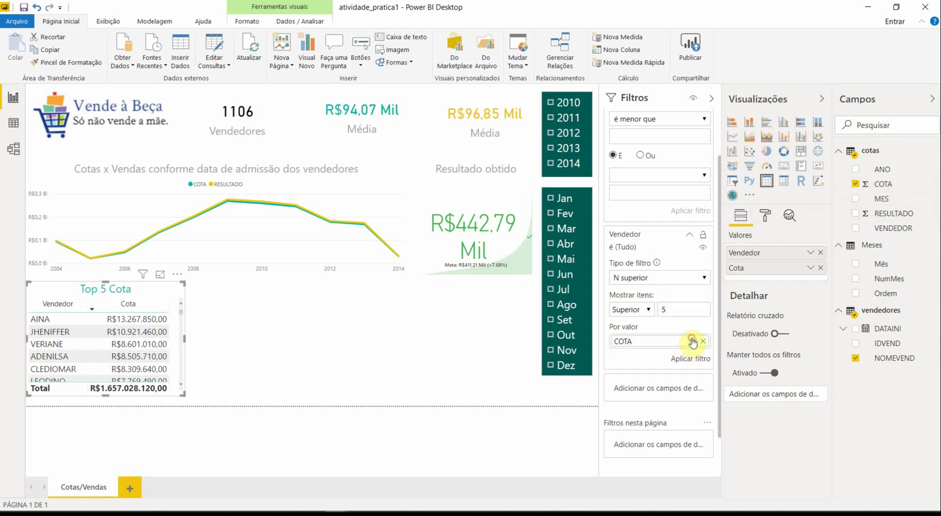
{"action": "left_click", "coordinate": [692, 341]}
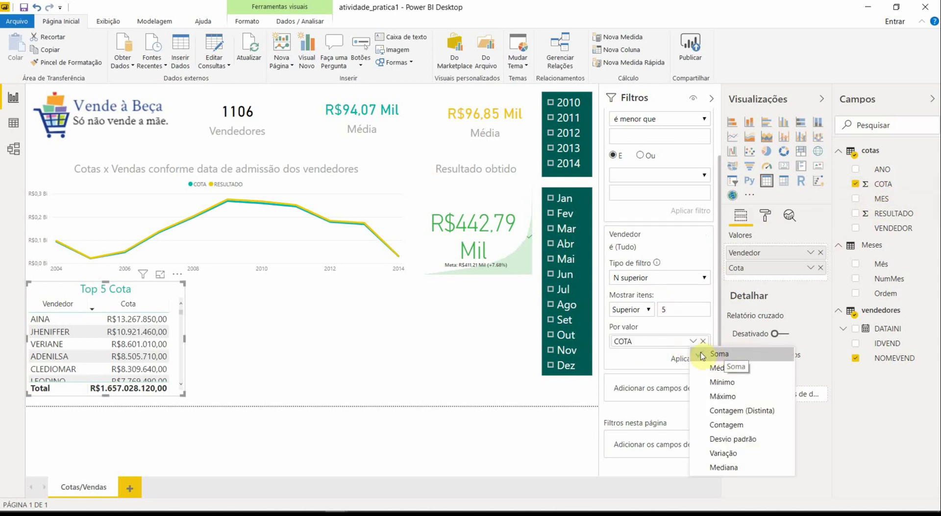
{"action": "left_click", "coordinate": [677, 362]}
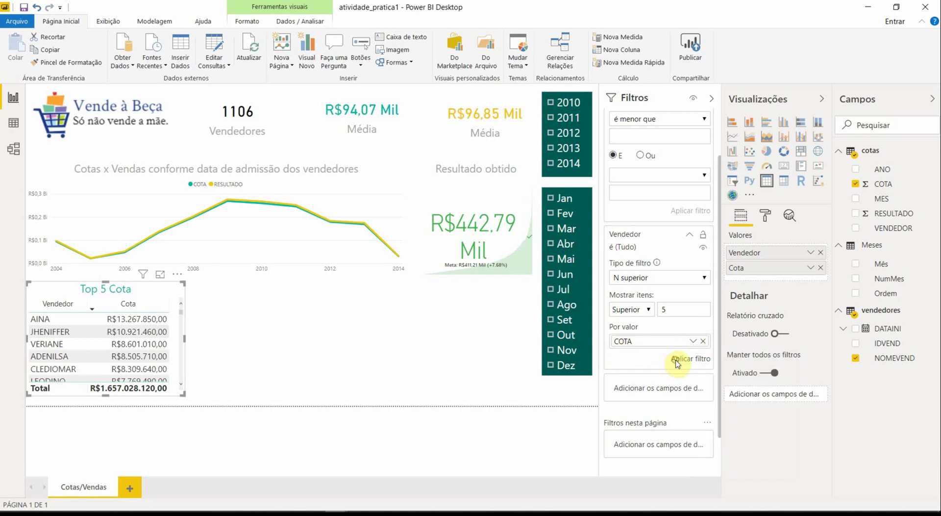
{"action": "left_click", "coordinate": [677, 362]}
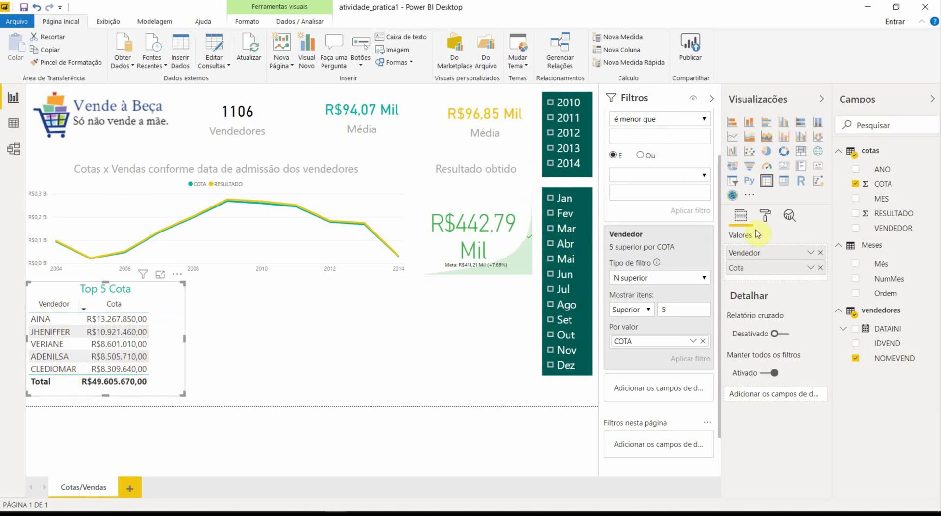
Step: Set the text size of the table's values to 16 pt and deselect the table
{"action": "left_click", "coordinate": [766, 216]}
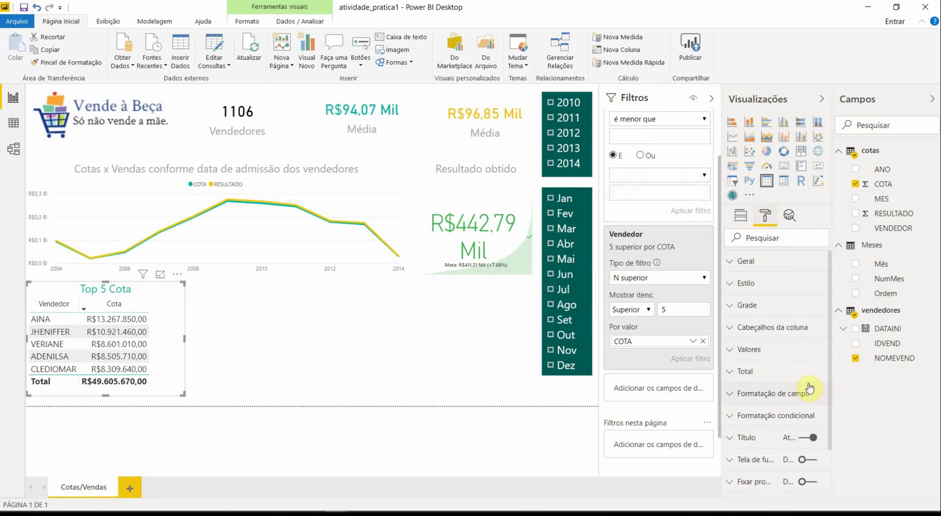
{"action": "left_click", "coordinate": [733, 349]}
{"action": "scroll", "coordinate": [791, 368], "scroll_direction": "down", "scroll_amount": 4}
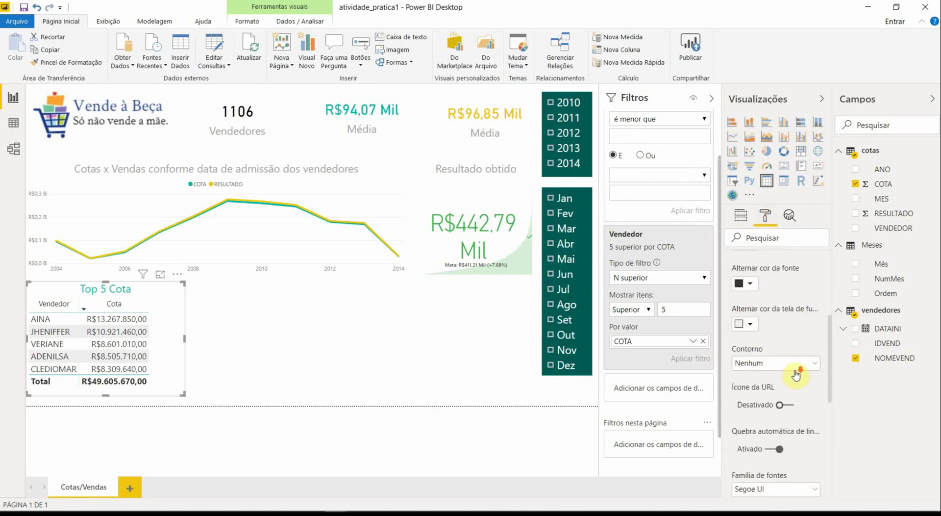
{"action": "scroll", "coordinate": [796, 375], "scroll_direction": "down", "scroll_amount": 2}
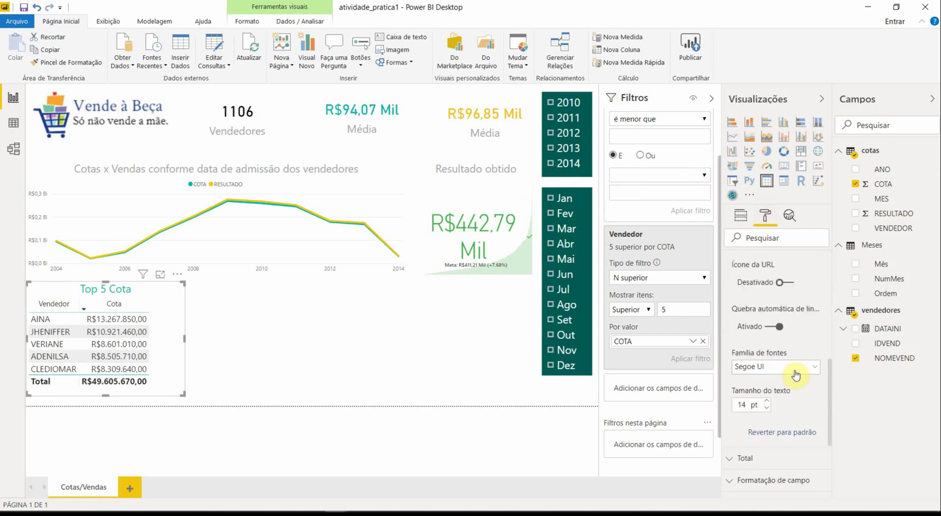
{"action": "left_click", "coordinate": [766, 402]}
{"action": "left_click", "coordinate": [766, 402]}
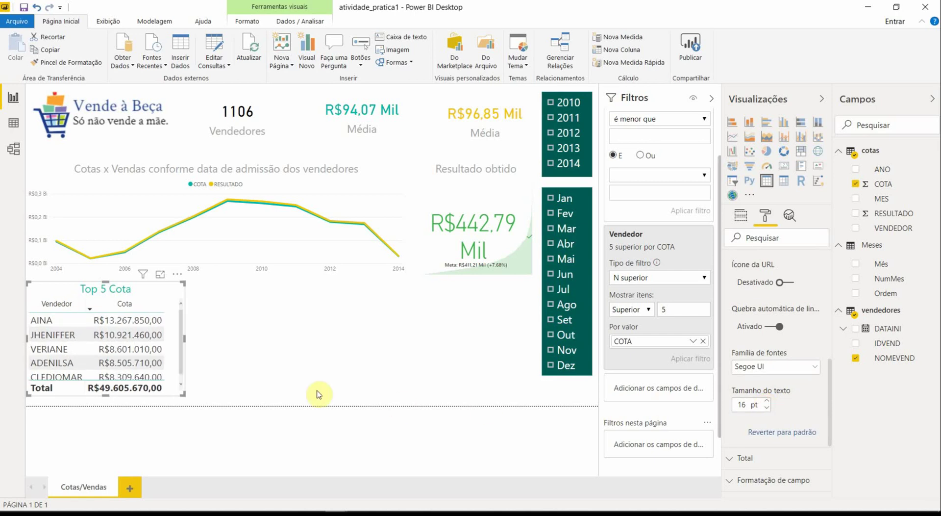
{"action": "left_click", "coordinate": [272, 352]}
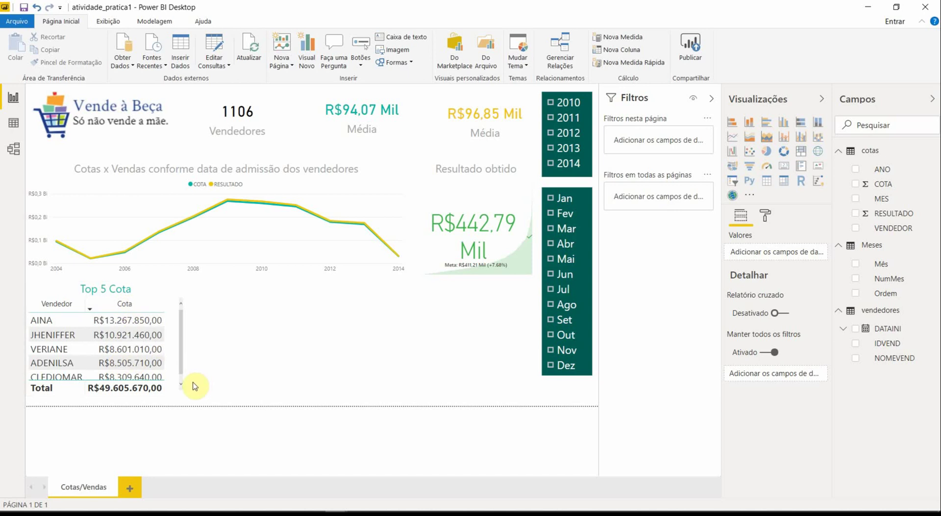
Step: Try sorting the Top 5 Cota table by Cota in ascending order, and return it to descending order
{"action": "left_click", "coordinate": [135, 308]}
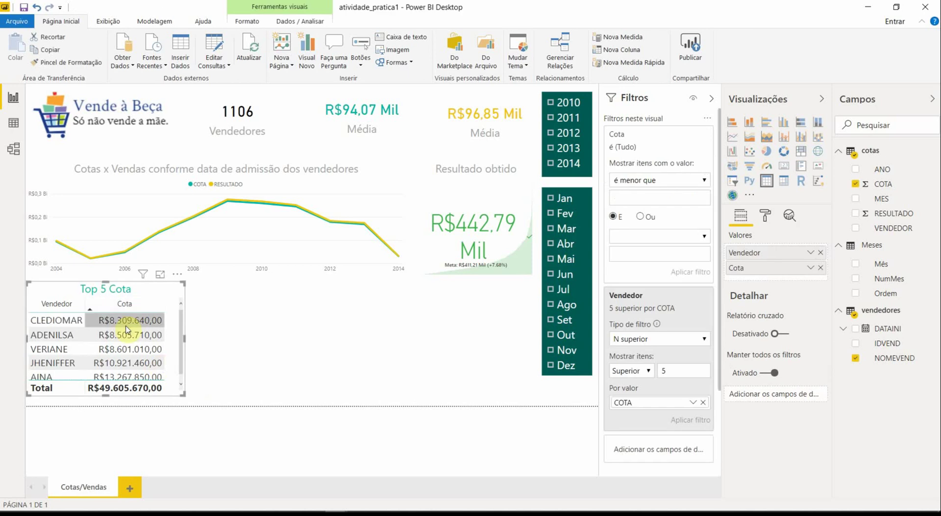
{"action": "left_click", "coordinate": [125, 305]}
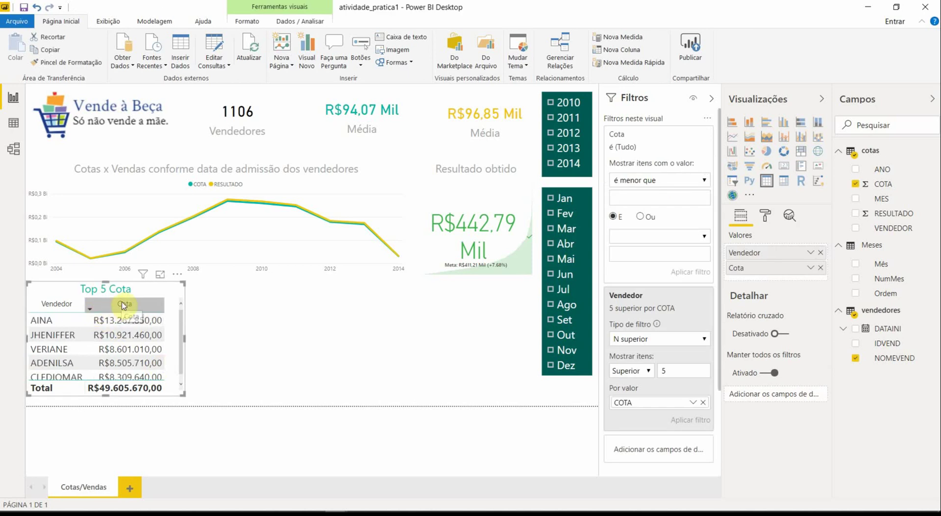
{"action": "left_click", "coordinate": [123, 305]}
{"action": "left_click", "coordinate": [130, 308]}
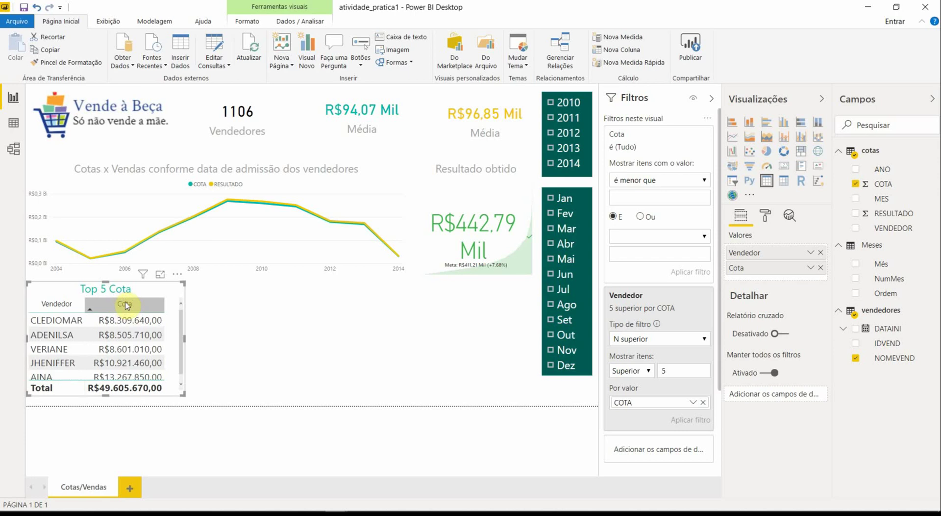
{"action": "left_click", "coordinate": [126, 305]}
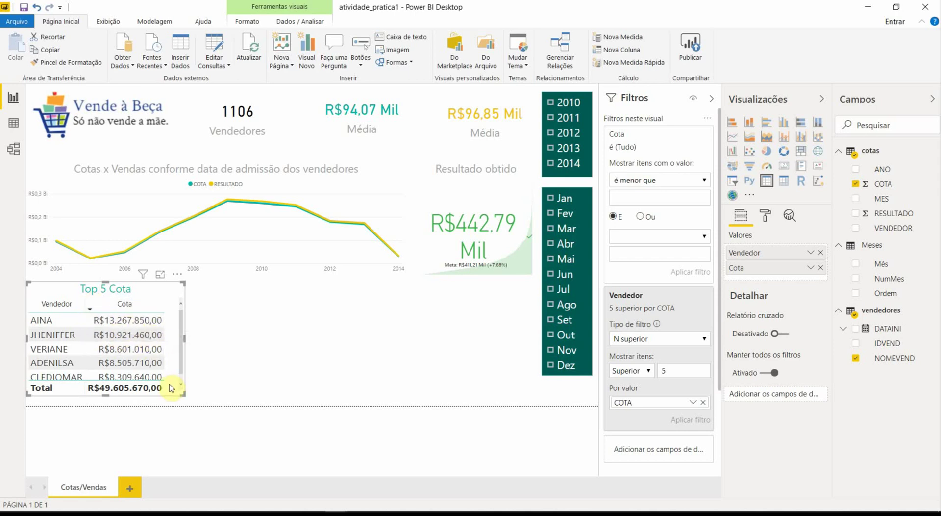
Step: Test the dashboard with the year slicer set to 2010, and clear the selection
{"action": "left_click", "coordinate": [550, 104]}
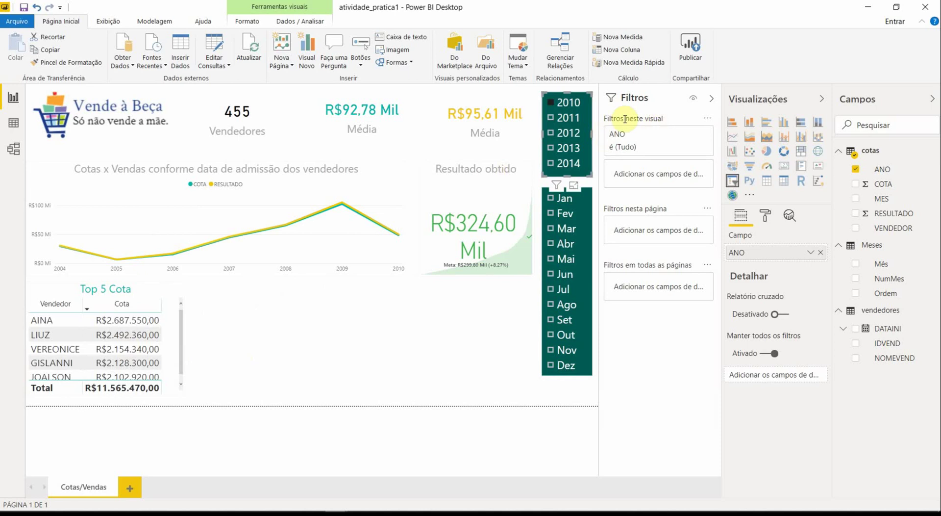
{"action": "left_click", "coordinate": [563, 108]}
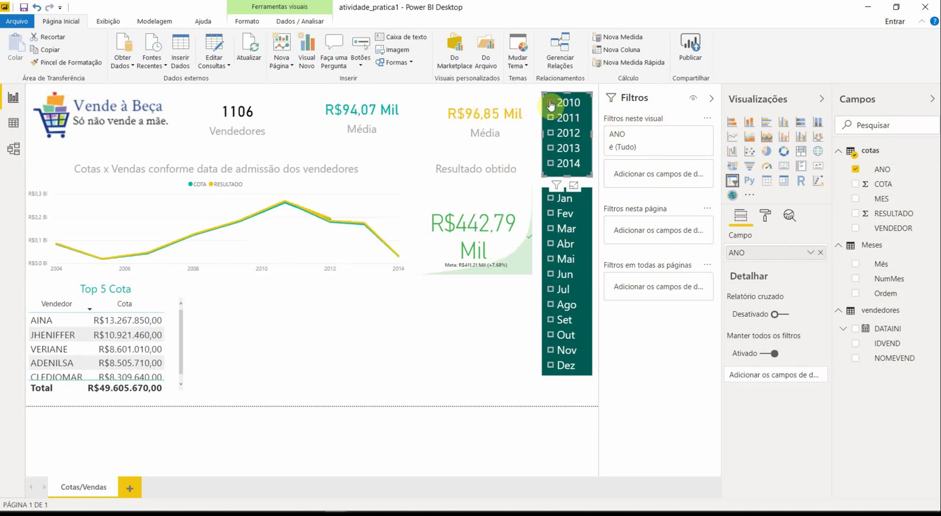
{"action": "left_click", "coordinate": [314, 360]}
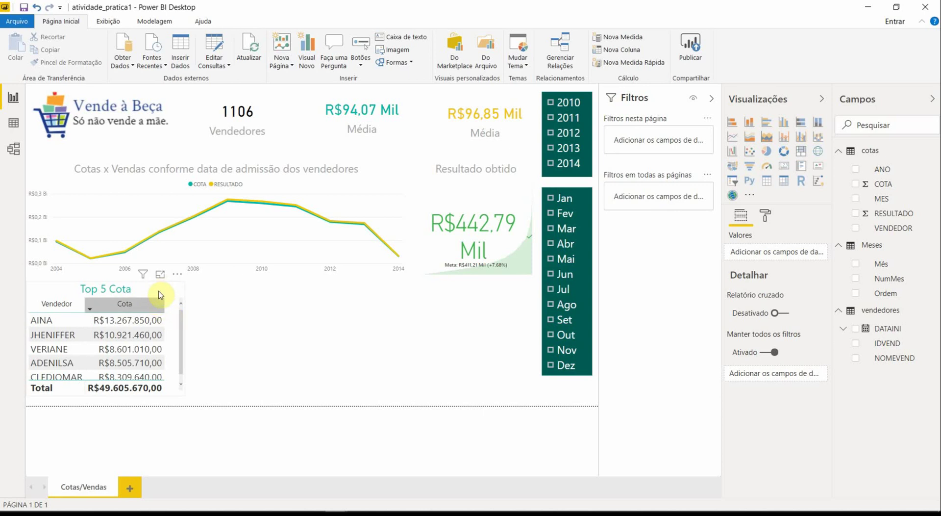
Step: Place a copy of the Top 5 Cota table beside the original and extend the original's lower edge down to the page boundary
{"action": "left_click", "coordinate": [35, 289]}
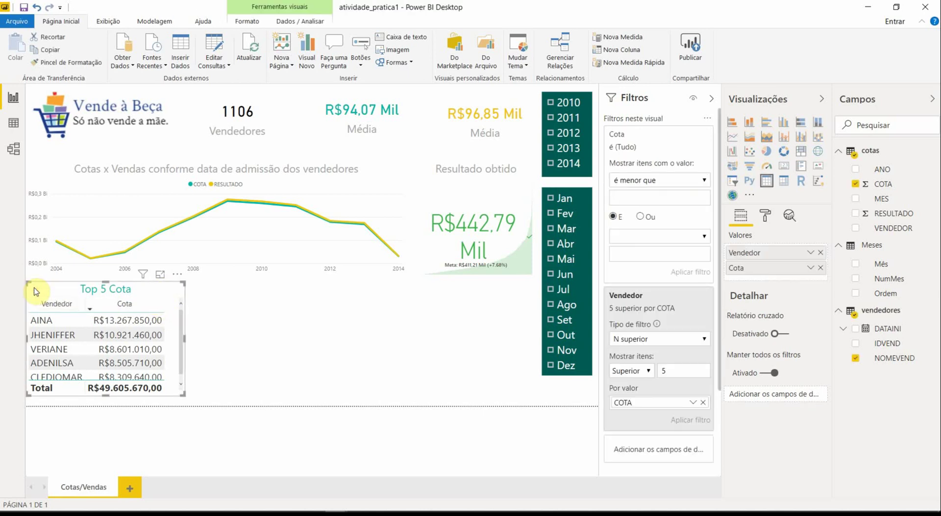
{"action": "left_click", "coordinate": [294, 321]}
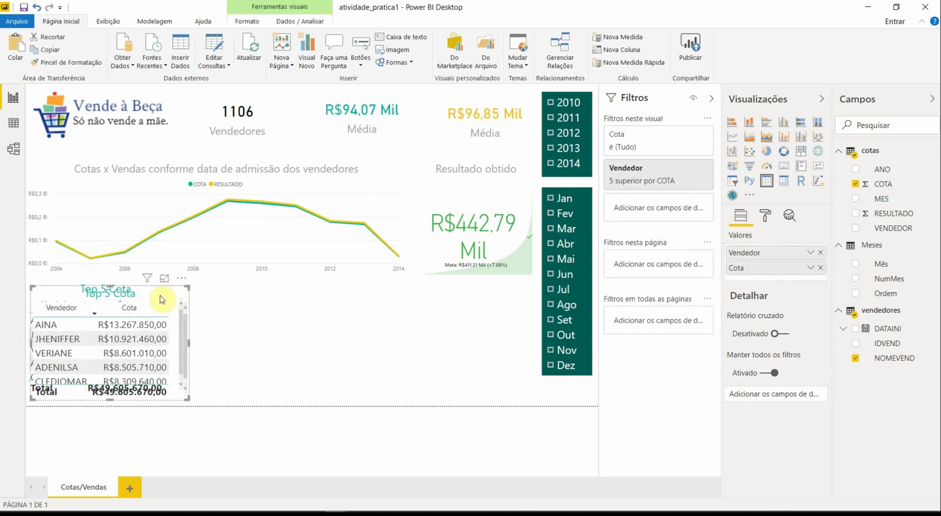
{"action": "key", "text": "ctrl+v"}
{"action": "mouse_move", "coordinate": [301, 308]}
{"action": "left_mouse_down"}
{"action": "mouse_move", "coordinate": [319, 305]}
{"action": "mouse_move", "coordinate": [319, 296]}
{"action": "mouse_move", "coordinate": [314, 301]}
{"action": "left_mouse_up"}
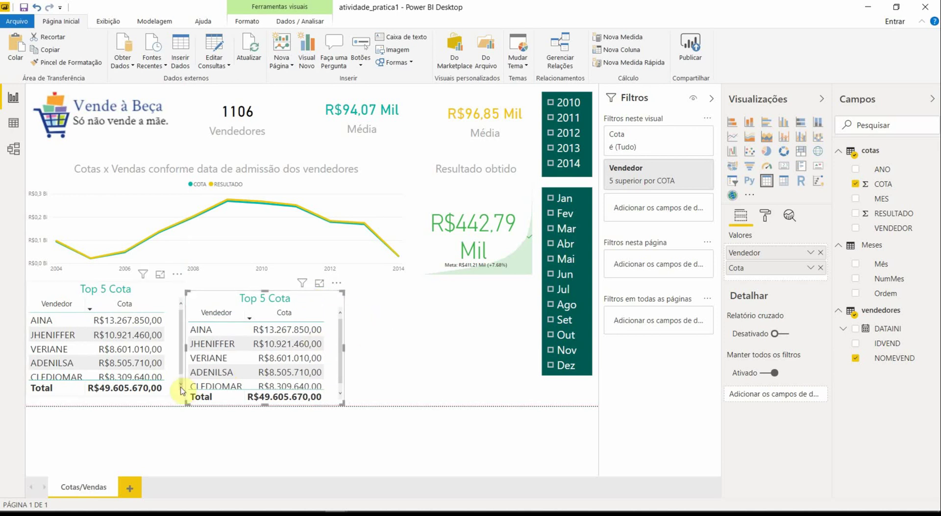
{"action": "left_click", "coordinate": [156, 287]}
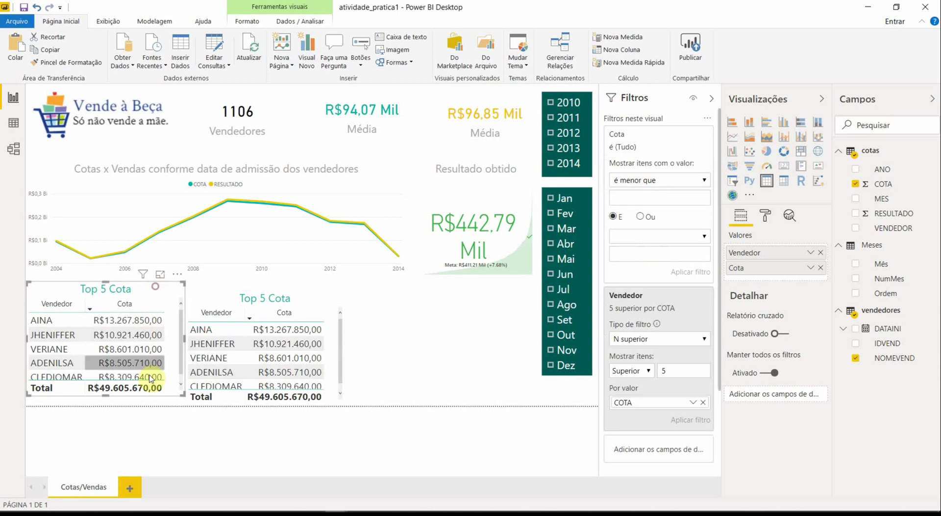
{"action": "left_click_drag", "start_coordinate": [106, 394], "coordinate": [105, 403]}
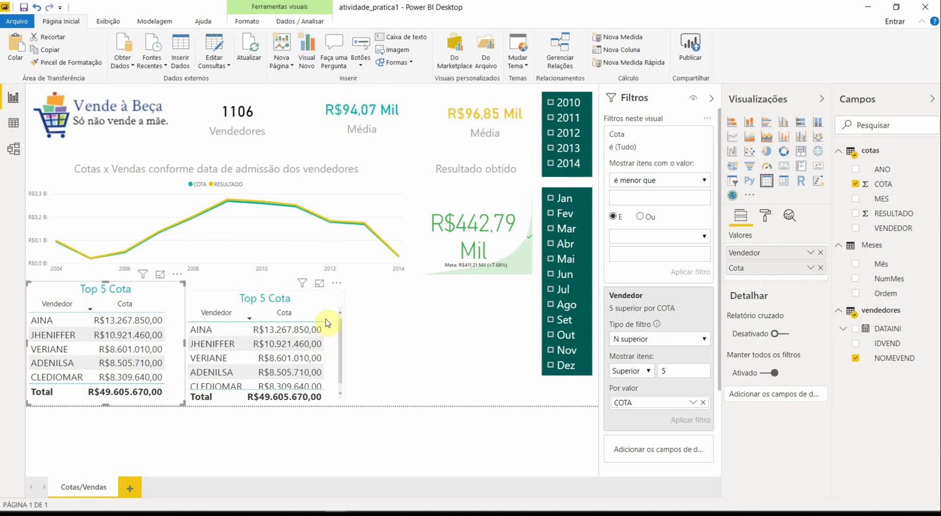
Step: Align the copied table with the original's upper and lower edges, and replace its Cota column with the RESULTADO field
{"action": "left_click_drag", "start_coordinate": [325, 299], "coordinate": [322, 286]}
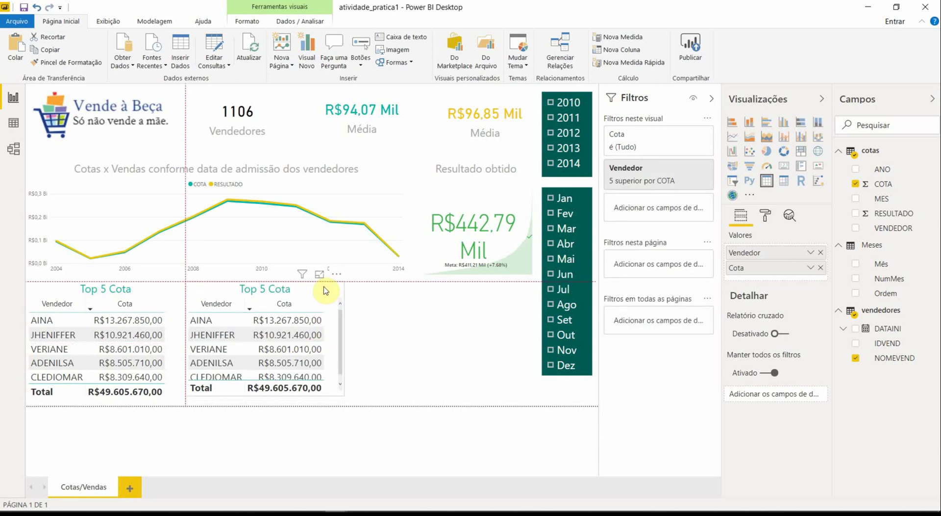
{"action": "left_click_drag", "start_coordinate": [265, 396], "coordinate": [266, 404]}
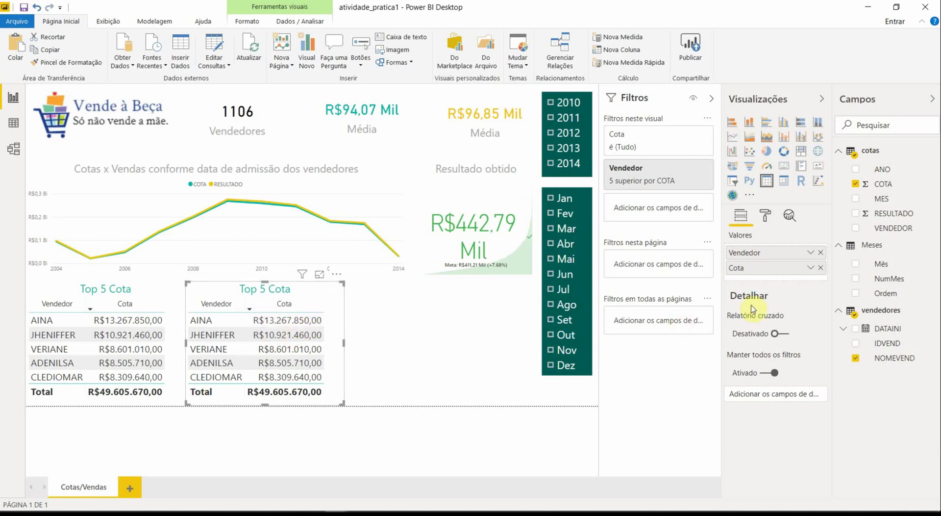
{"action": "left_click", "coordinate": [821, 267]}
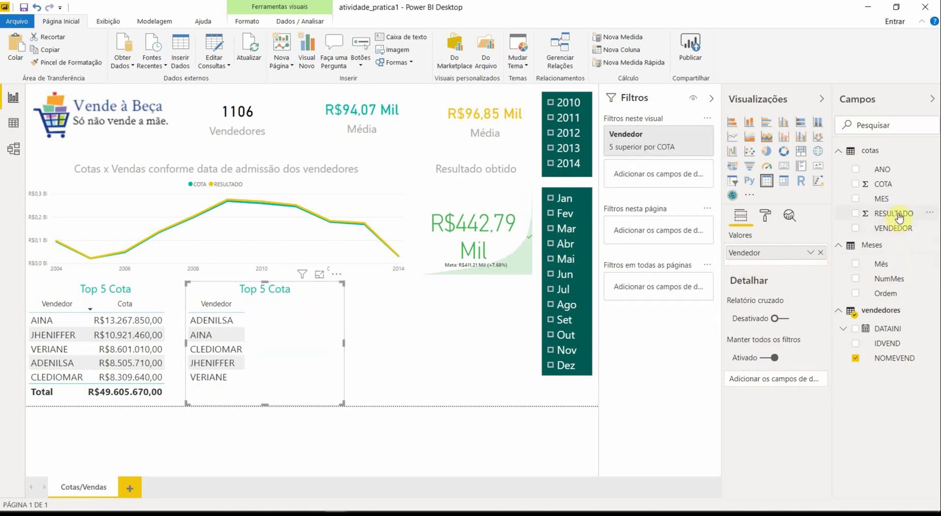
{"action": "left_click_drag", "start_coordinate": [895, 214], "coordinate": [790, 260]}
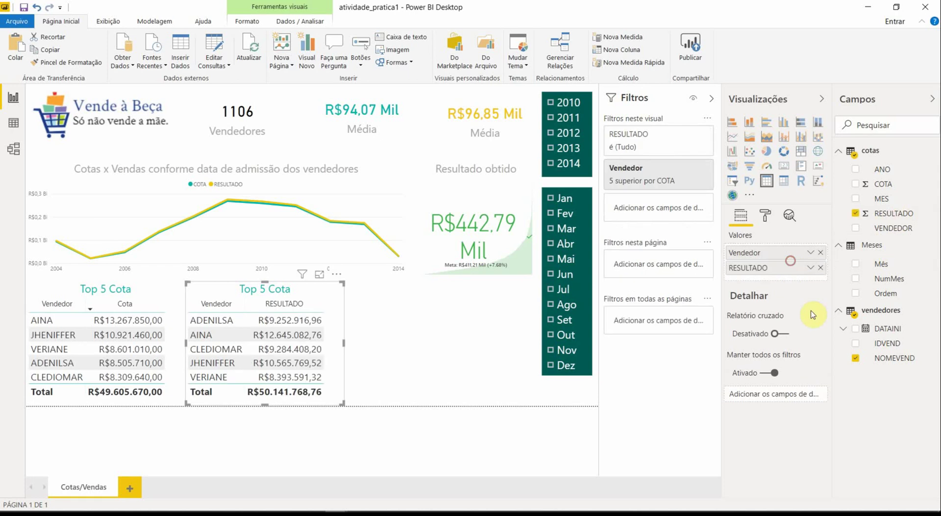
Step: Rename the RESULTADO column in the copied table as Vendas
{"action": "right_click", "coordinate": [760, 271]}
{"action": "left_click", "coordinate": [782, 113]}
{"action": "type", "text": "Vendas"}
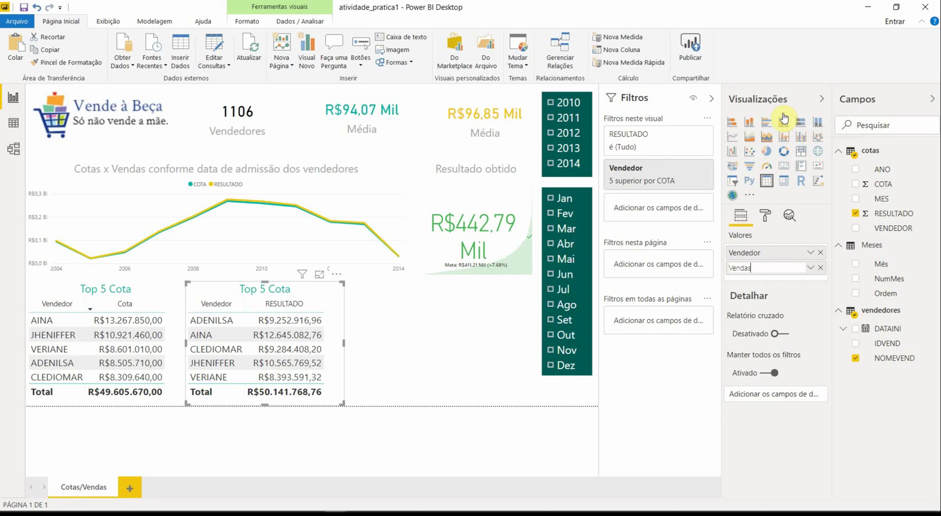
{"action": "key", "text": "Return"}
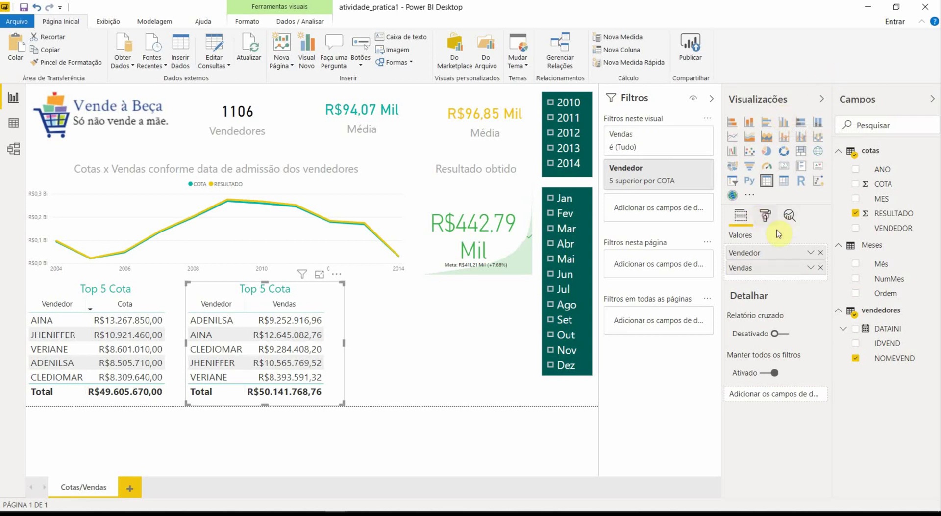
Step: Change the copied table's title to "Top 5 Vendas" and set its font colour to the theme's yellow
{"action": "left_click", "coordinate": [766, 214]}
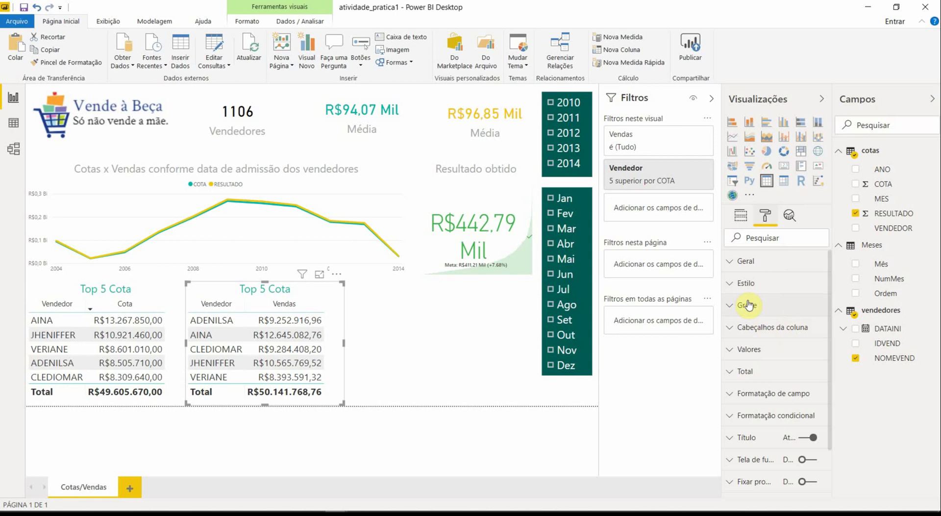
{"action": "scroll", "coordinate": [804, 378], "scroll_direction": "down", "scroll_amount": 1}
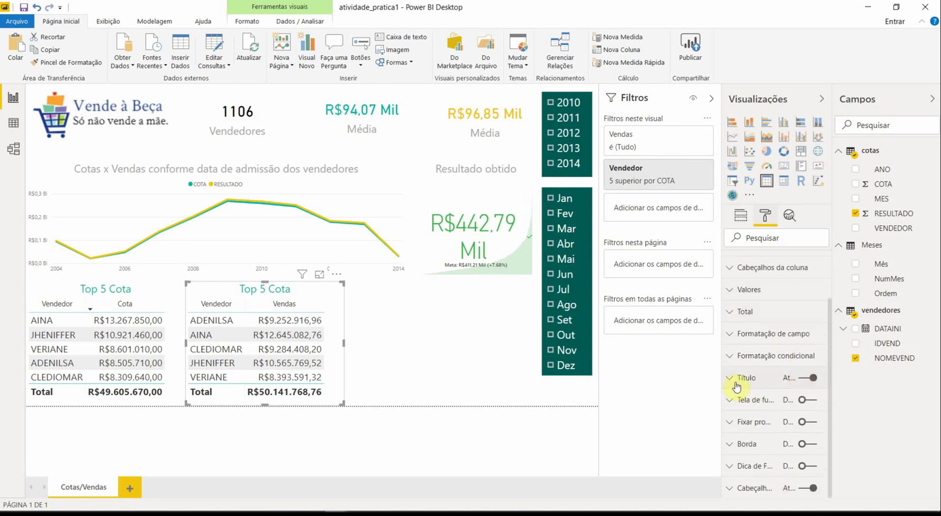
{"action": "left_click", "coordinate": [730, 380]}
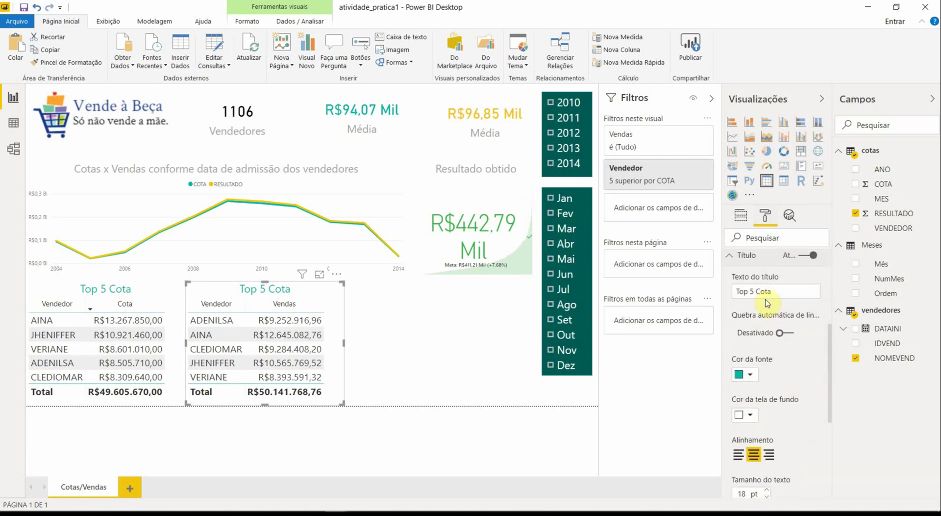
{"action": "double_click", "coordinate": [760, 291]}
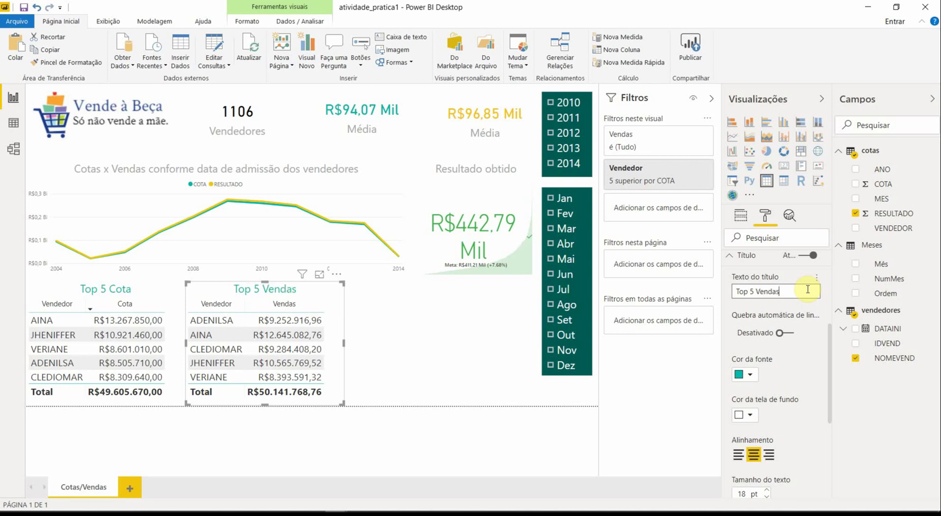
{"action": "left_click", "coordinate": [750, 375]}
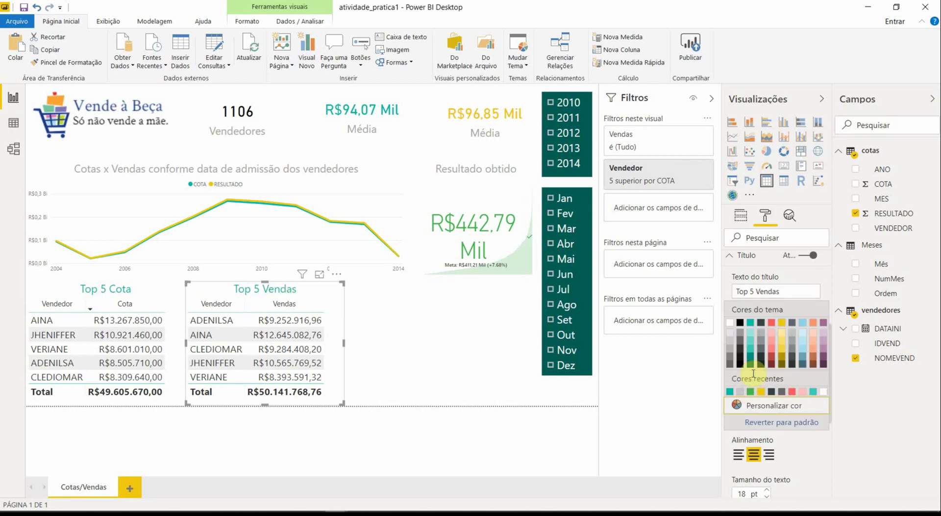
{"action": "left_click", "coordinate": [785, 323]}
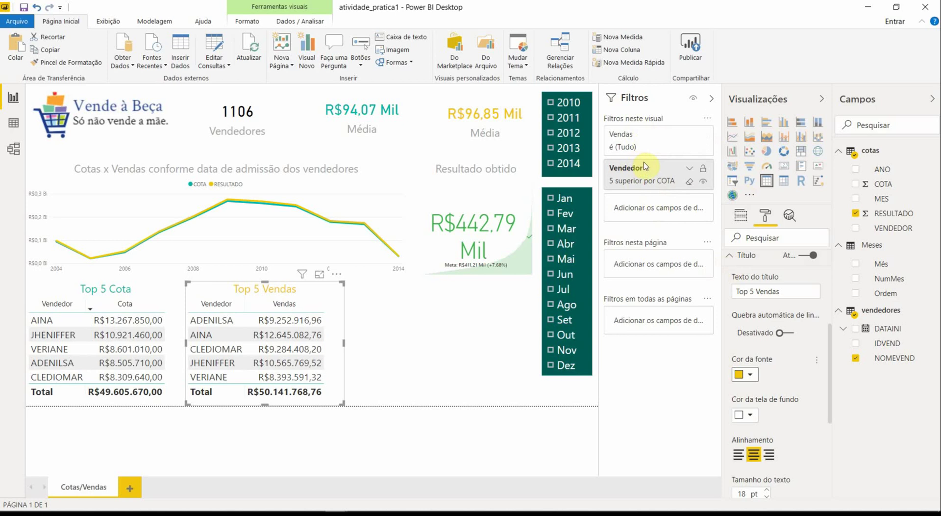
Step: Base the Top 5 Vendas table's Vendedor top-5 filter on RESULTADO instead of COTA, and apply it
{"action": "left_click", "coordinate": [689, 170]}
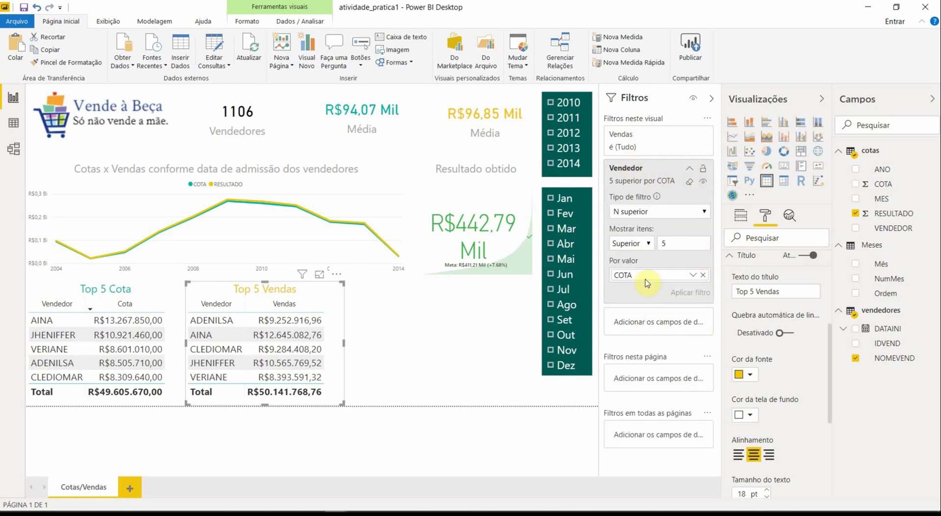
{"action": "left_click", "coordinate": [704, 275]}
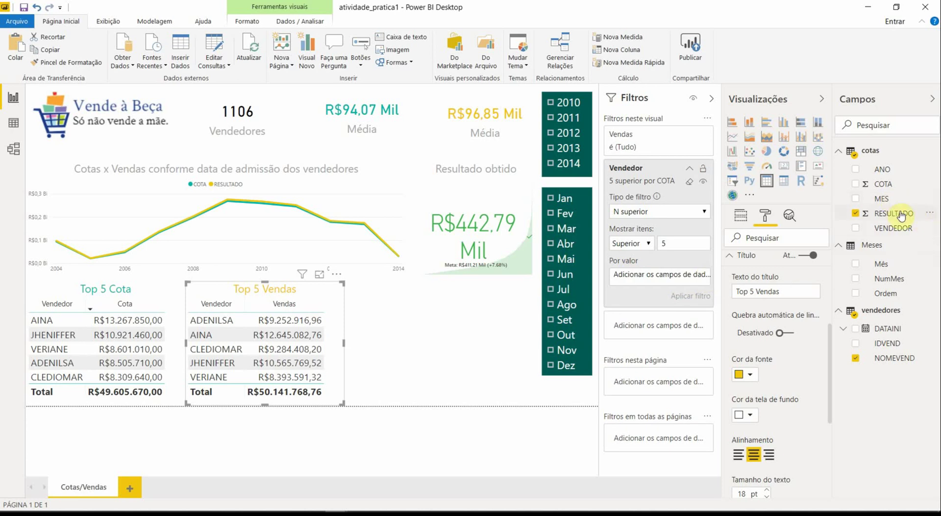
{"action": "left_click_drag", "start_coordinate": [901, 217], "coordinate": [679, 275]}
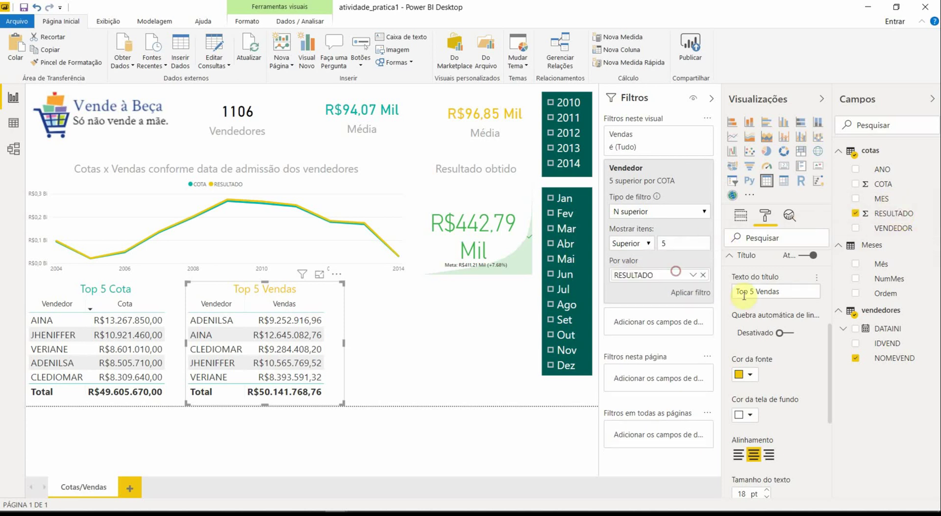
{"action": "left_click", "coordinate": [691, 298]}
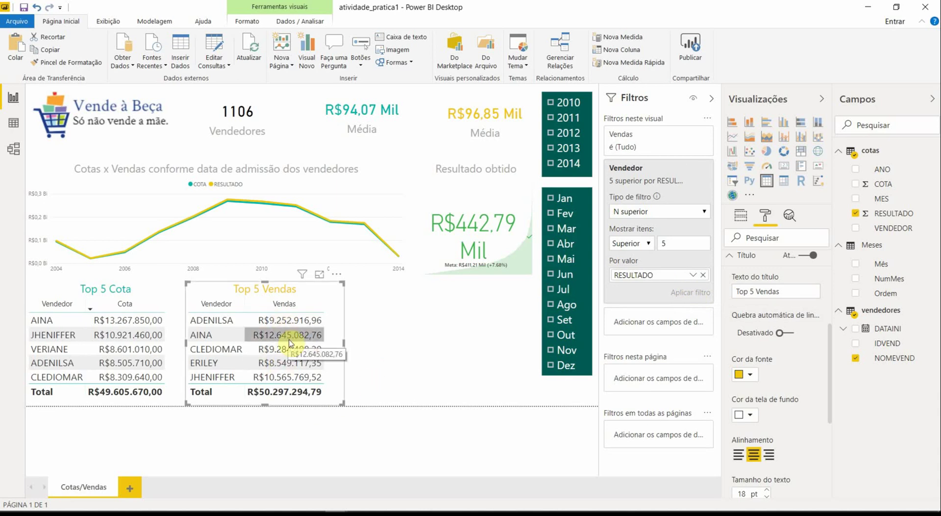
Step: Sort the Top 5 Vendas table by Vendas in descending order and deselect the table
{"action": "left_click", "coordinate": [291, 308]}
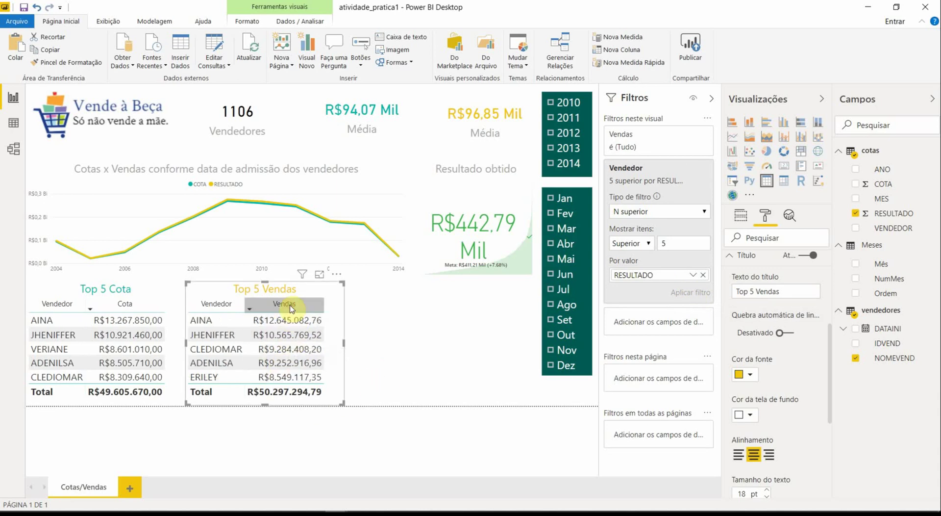
{"action": "left_click", "coordinate": [291, 308]}
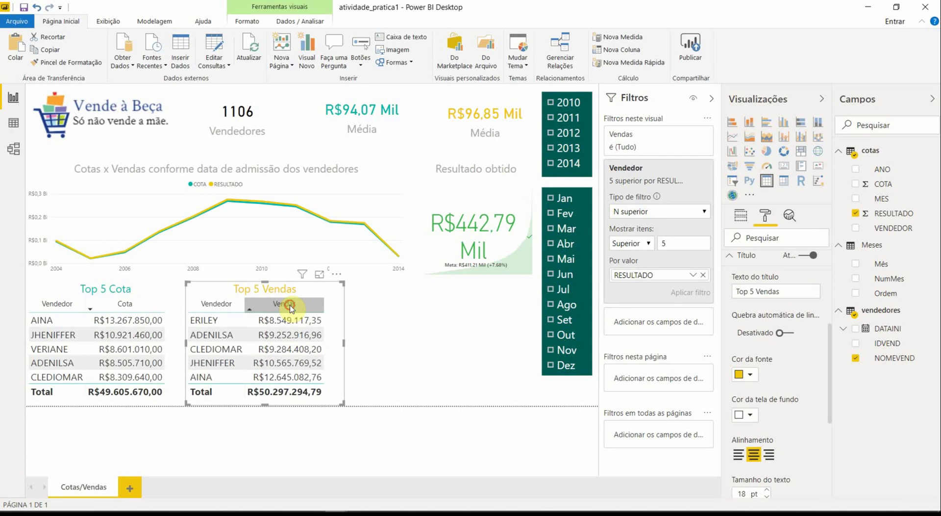
{"action": "left_click", "coordinate": [292, 307]}
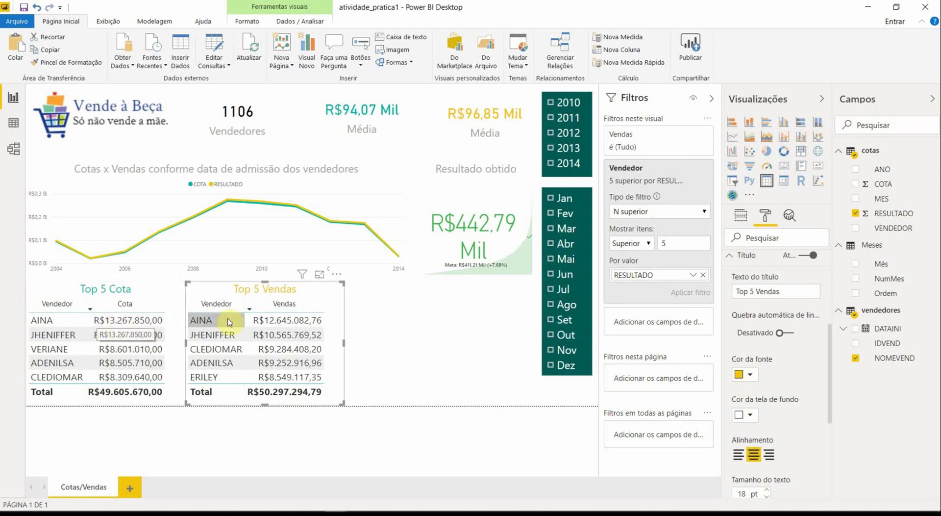
{"action": "left_click", "coordinate": [433, 339]}
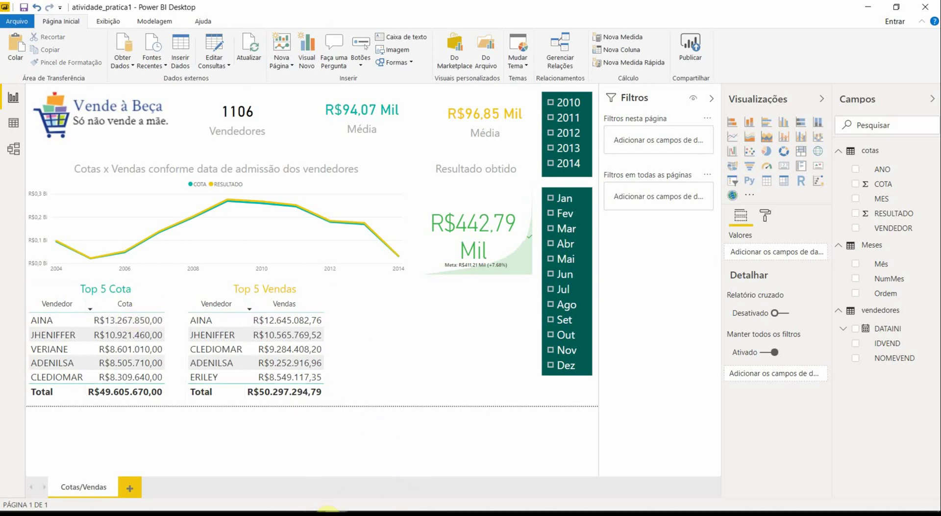
Step: Switch to IrfanView to examine the reference dashboard image, and return to the report in Power BI Desktop
{"action": "mouse_move", "coordinate": [328, 512]}
{"action": "left_click", "coordinate": [376, 464]}
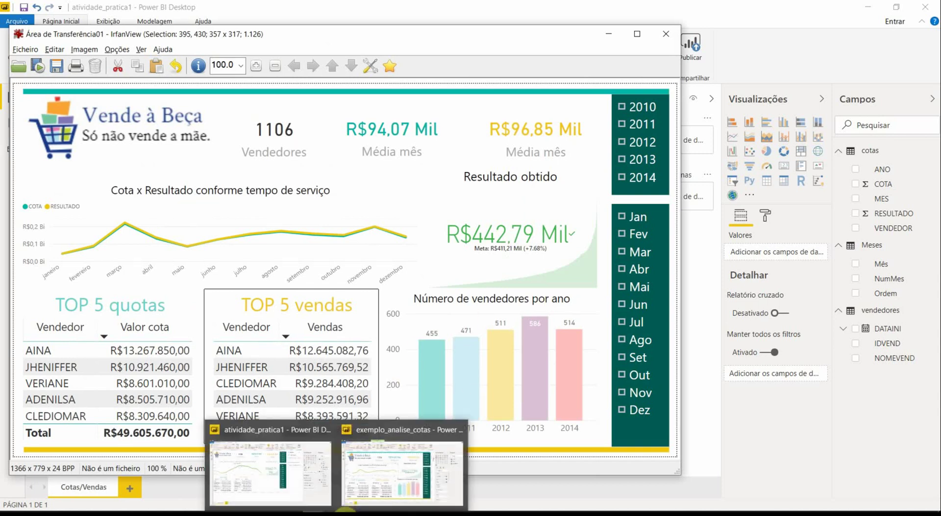
{"action": "left_click", "coordinate": [345, 510]}
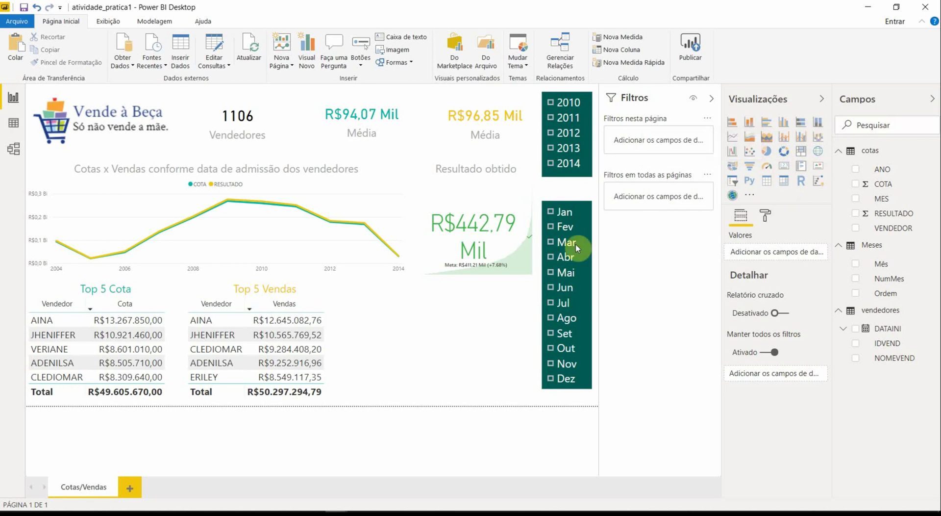
Step: Insert a clustered column chart between the Top 5 Vendas table and the month slicer, showing the count of VENDEDOR by ANO
{"action": "left_click", "coordinate": [785, 129]}
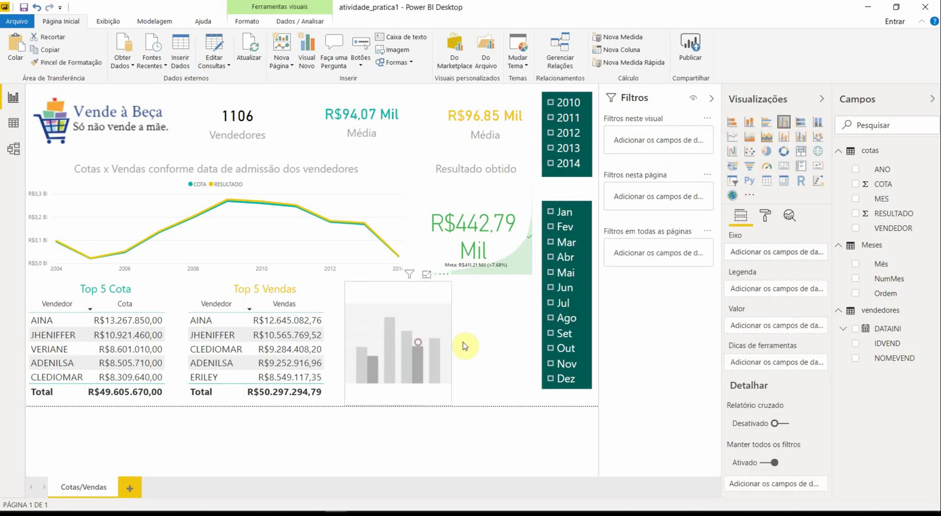
{"action": "left_click_drag", "start_coordinate": [465, 346], "coordinate": [532, 343]}
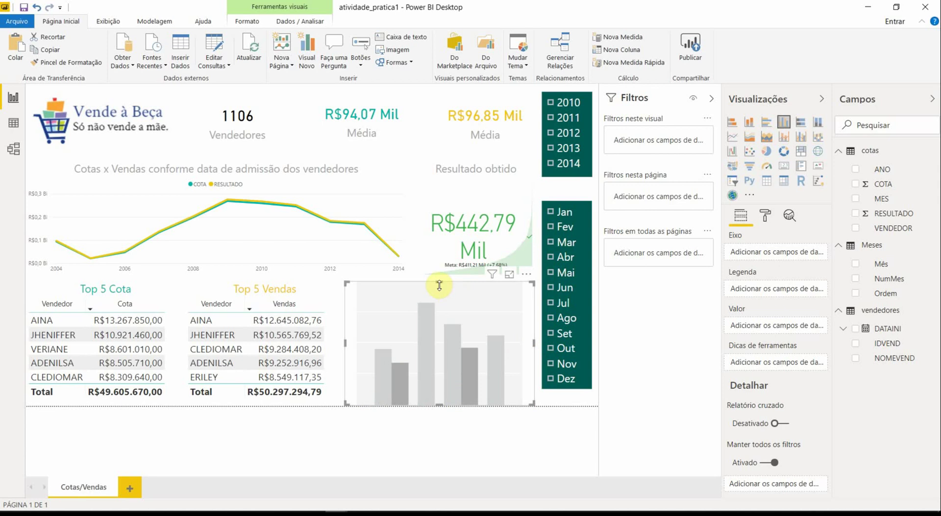
{"action": "left_click_drag", "start_coordinate": [439, 283], "coordinate": [437, 284]}
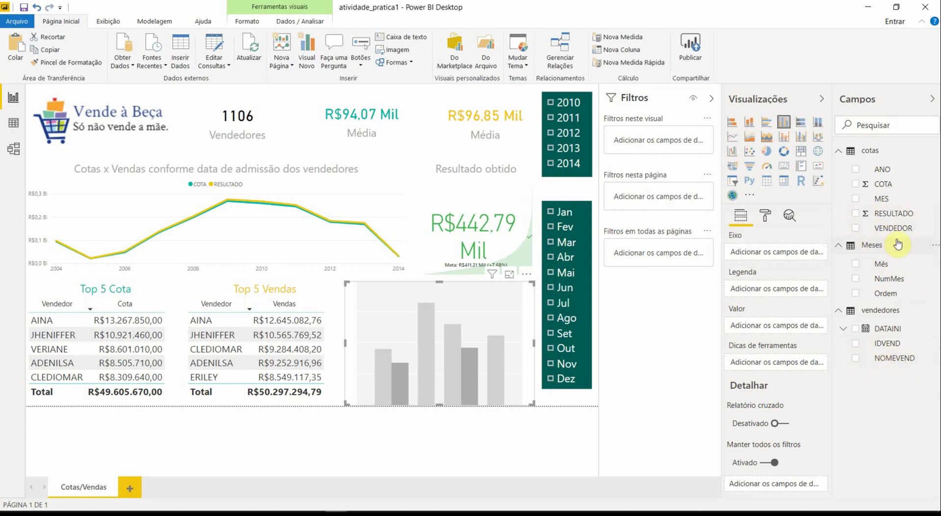
{"action": "left_click_drag", "start_coordinate": [899, 235], "coordinate": [778, 332]}
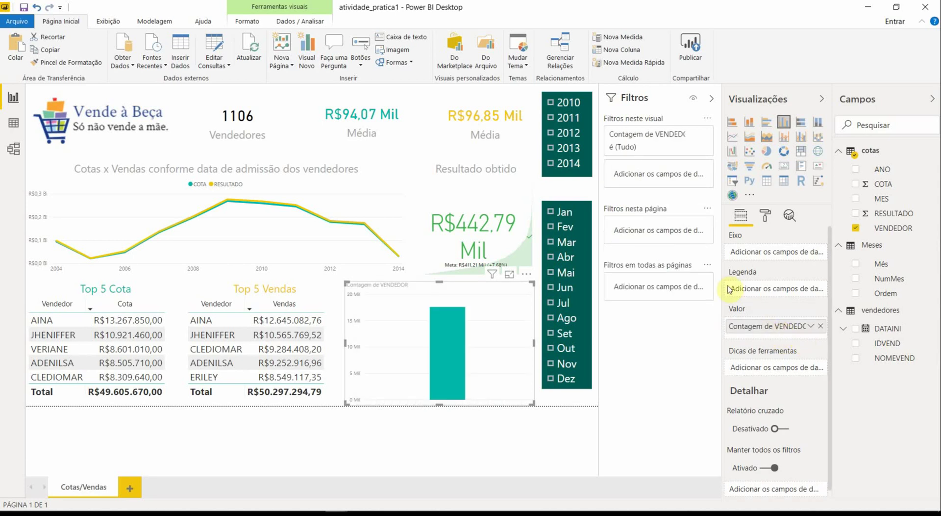
{"action": "left_click_drag", "start_coordinate": [882, 169], "coordinate": [772, 253]}
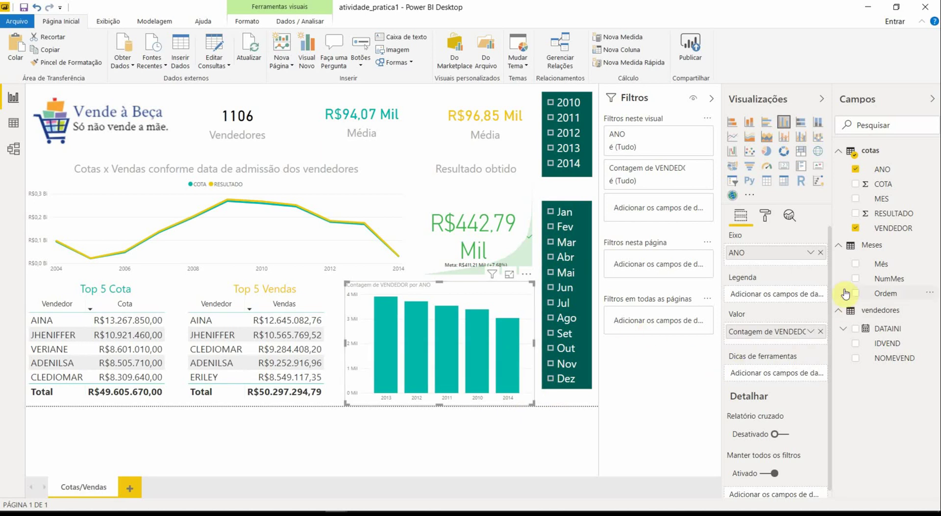
Step: Change the column chart's title to "Número de vendedores por ano"
{"action": "left_click", "coordinate": [768, 221]}
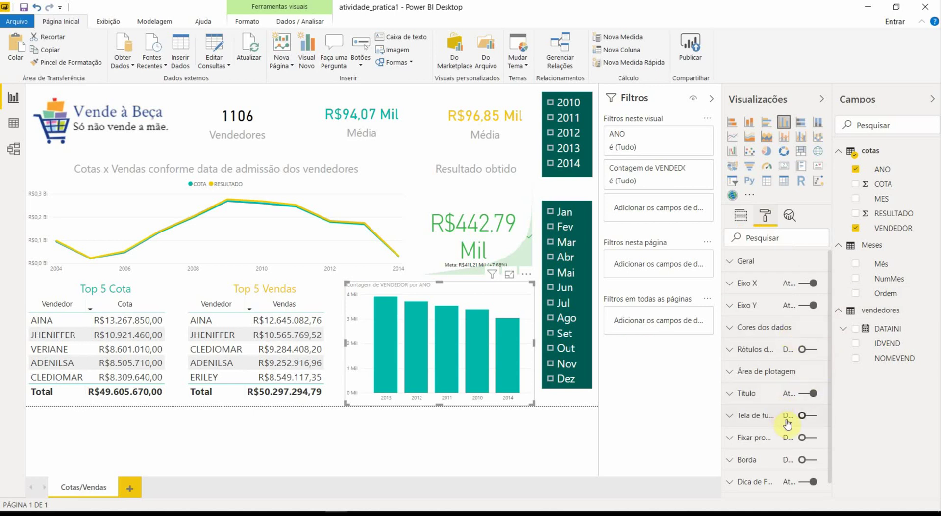
{"action": "left_click", "coordinate": [729, 395]}
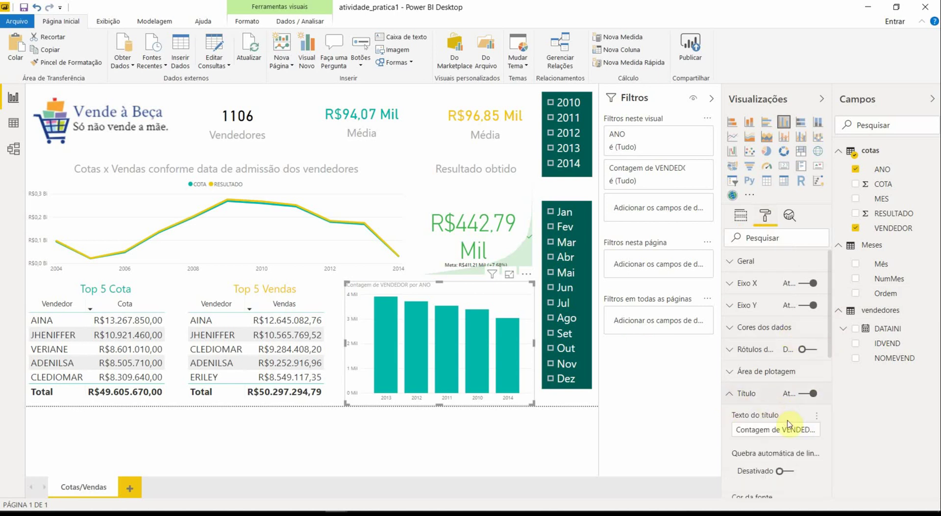
{"action": "left_click", "coordinate": [759, 431]}
{"action": "key", "text": "ctrl+a"}
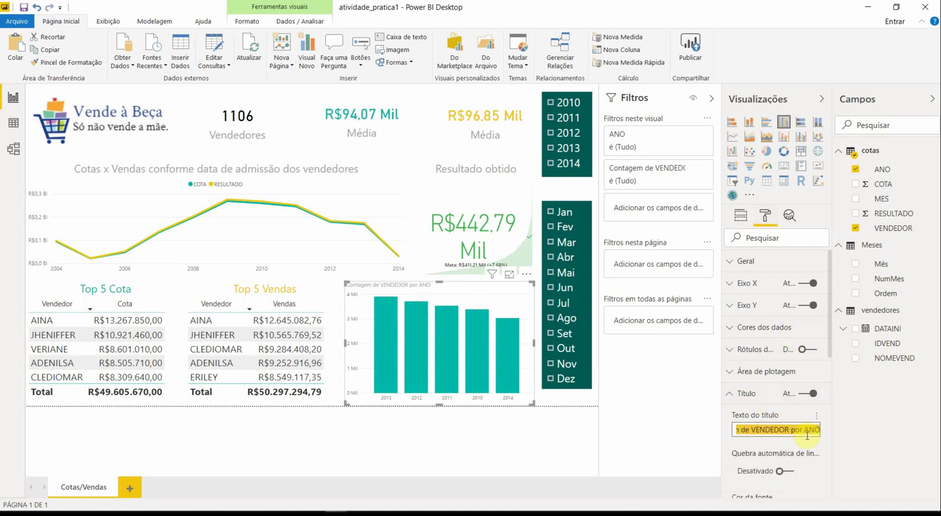
{"action": "type", "text": "Número de v"}
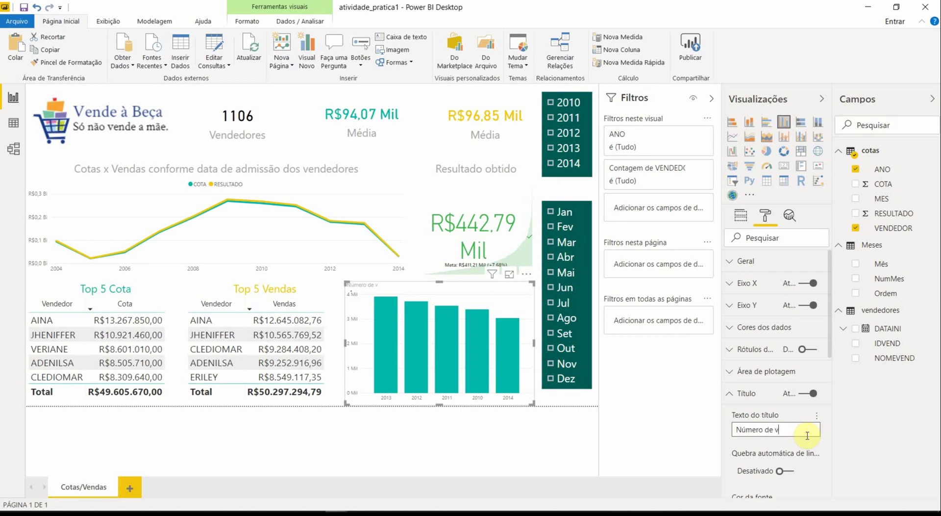
{"action": "type", "text": "endedores por ano"}
Step: Centre the column chart's title and set its text size to 18 pt
{"action": "scroll", "coordinate": [787, 451], "scroll_direction": "down", "scroll_amount": 3}
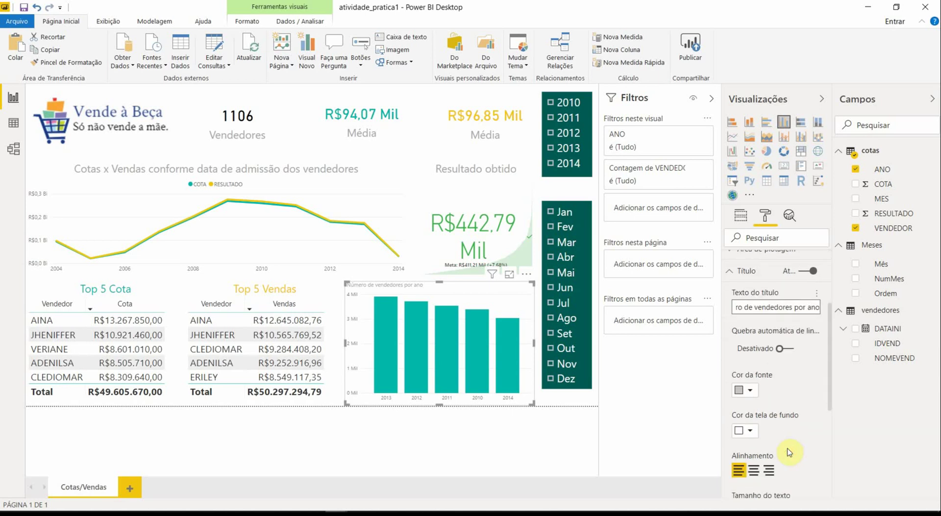
{"action": "left_click", "coordinate": [754, 470]}
{"action": "scroll", "coordinate": [782, 426], "scroll_direction": "down", "scroll_amount": 4}
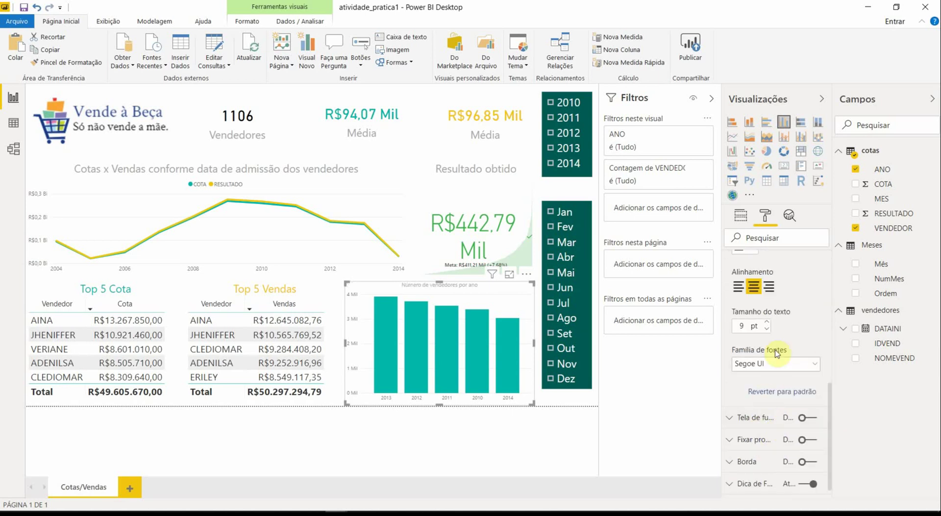
{"action": "left_click", "coordinate": [768, 322]}
{"action": "left_click", "coordinate": [768, 323]}
{"action": "left_click", "coordinate": [768, 322]}
{"action": "left_click", "coordinate": [768, 323]}
{"action": "left_click", "coordinate": [768, 323]}
{"action": "left_click", "coordinate": [768, 322]}
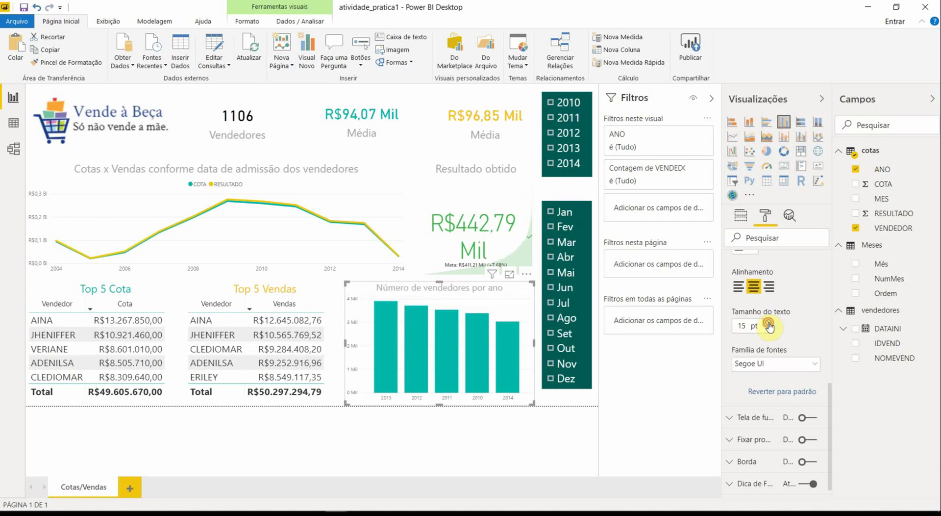
{"action": "left_click", "coordinate": [768, 323]}
{"action": "left_click", "coordinate": [768, 323]}
{"action": "left_click", "coordinate": [769, 322]}
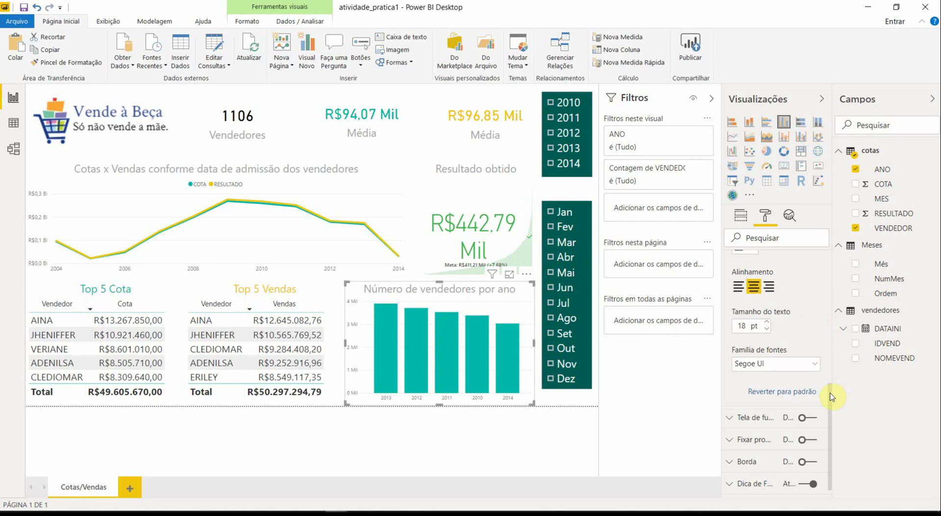
Step: Set the text size of the column chart's X axis labels to 10 pt
{"action": "left_click_drag", "start_coordinate": [830, 395], "coordinate": [830, 255]}
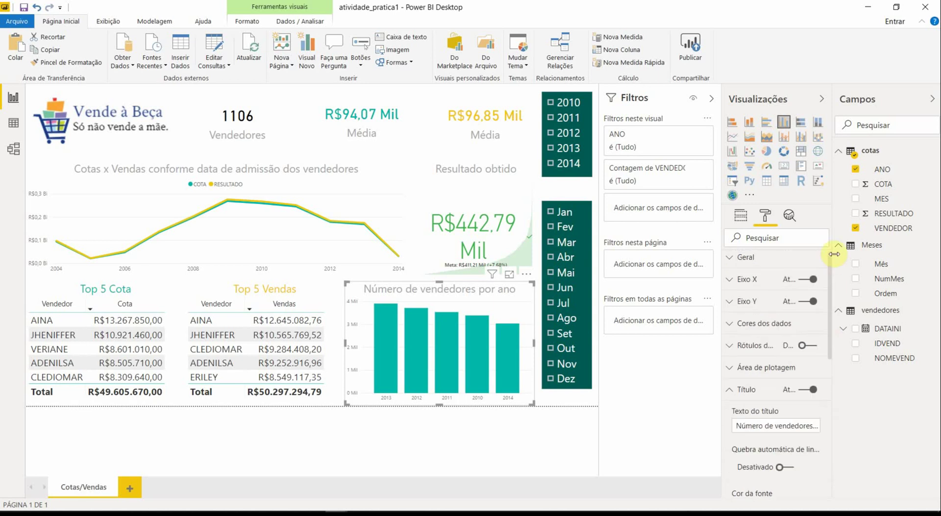
{"action": "left_click", "coordinate": [731, 393]}
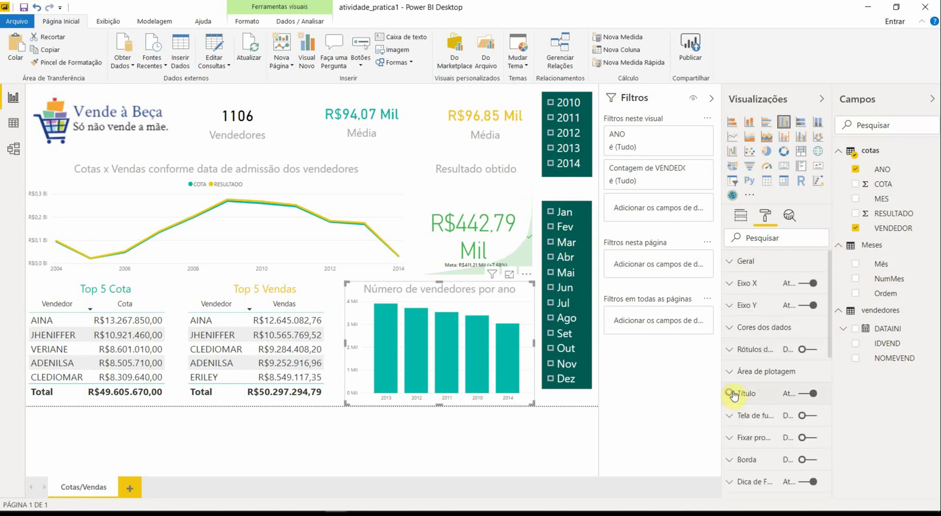
{"action": "left_click", "coordinate": [730, 283]}
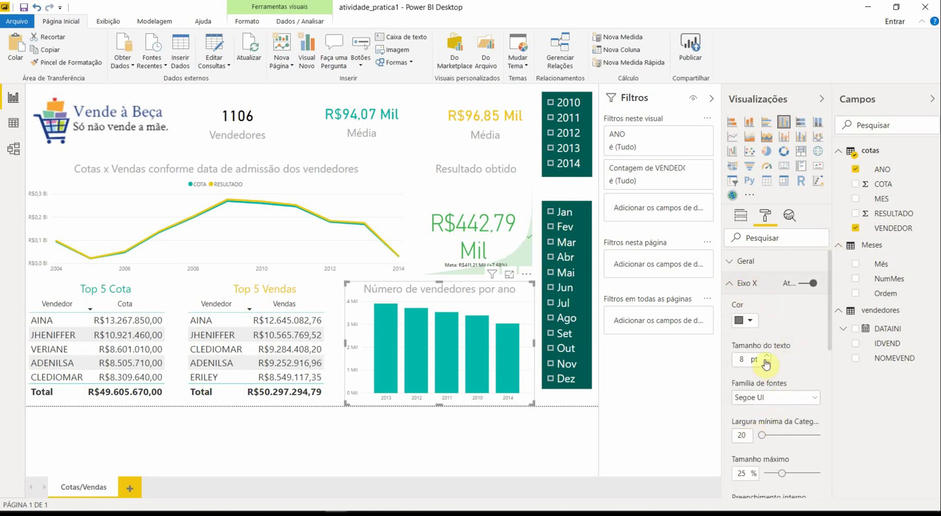
{"action": "left_click", "coordinate": [766, 357]}
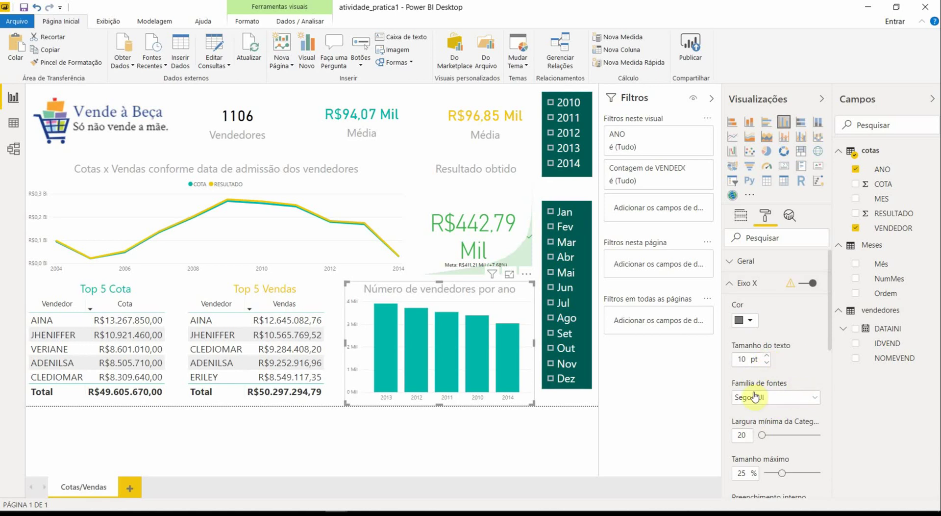
Step: Set the text size of the column chart's Y axis labels to 10 pt
{"action": "scroll", "coordinate": [804, 355], "scroll_direction": "down", "scroll_amount": 3}
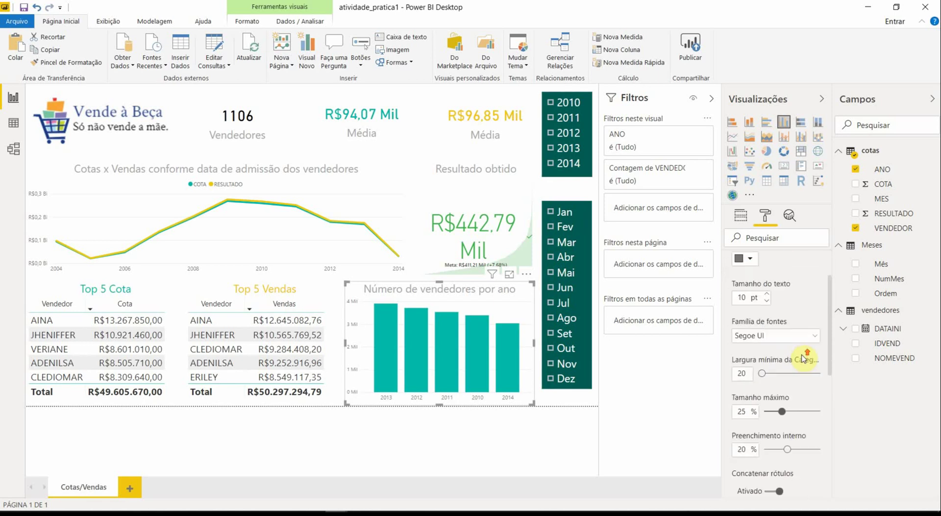
{"action": "scroll", "coordinate": [805, 358], "scroll_direction": "up", "scroll_amount": 2}
{"action": "scroll", "coordinate": [797, 358], "scroll_direction": "down", "scroll_amount": 5}
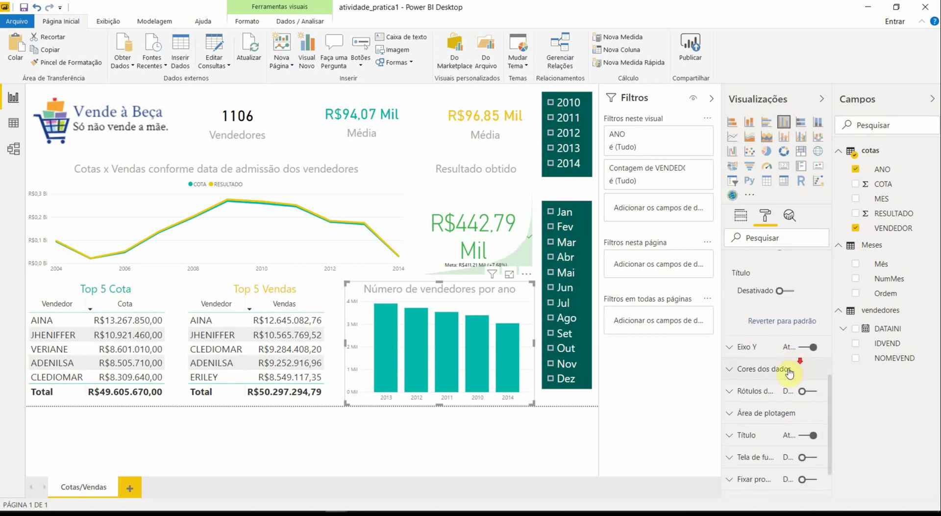
{"action": "left_click", "coordinate": [780, 349]}
{"action": "scroll", "coordinate": [804, 387], "scroll_direction": "down", "scroll_amount": 5}
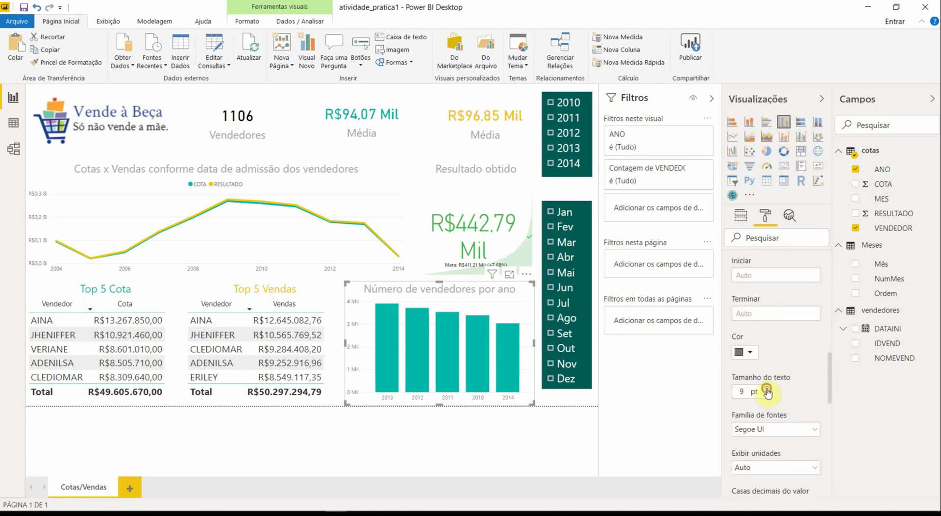
{"action": "left_click", "coordinate": [766, 388]}
{"action": "left_click", "coordinate": [767, 388]}
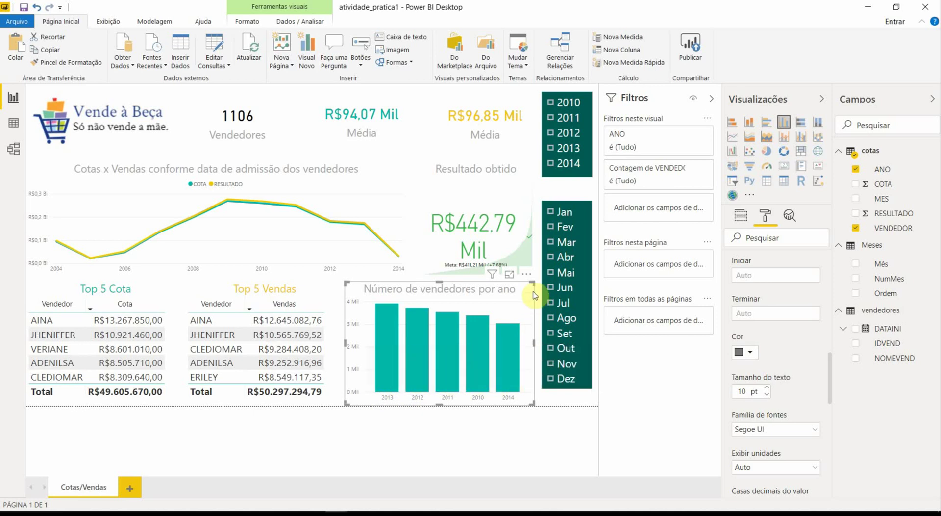
Step: Sort the column chart by ANO in ascending order
{"action": "left_click", "coordinate": [525, 275]}
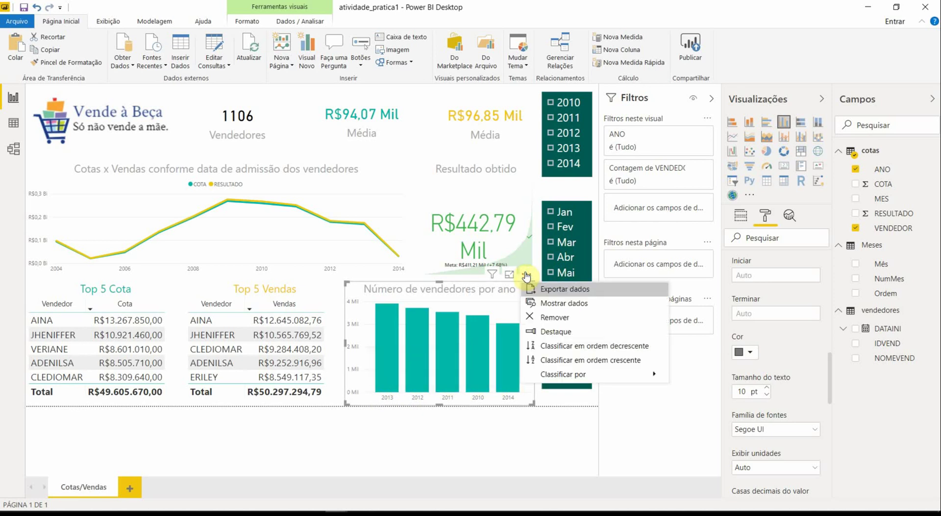
{"action": "mouse_move", "coordinate": [569, 374]}
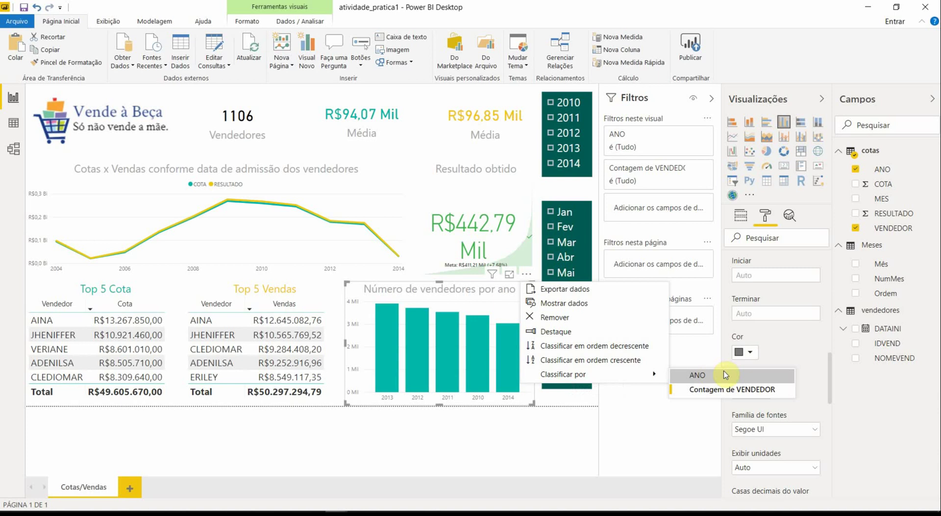
{"action": "left_click", "coordinate": [699, 375]}
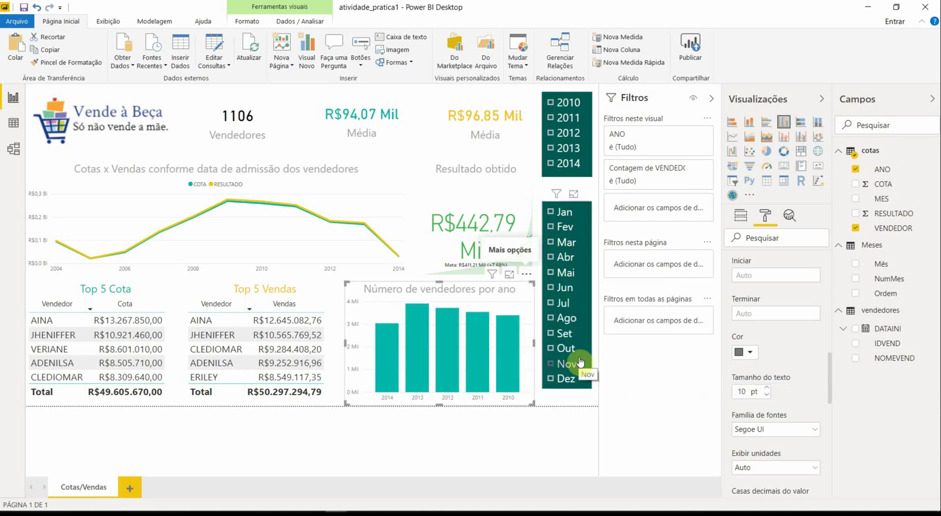
{"action": "left_click", "coordinate": [526, 276]}
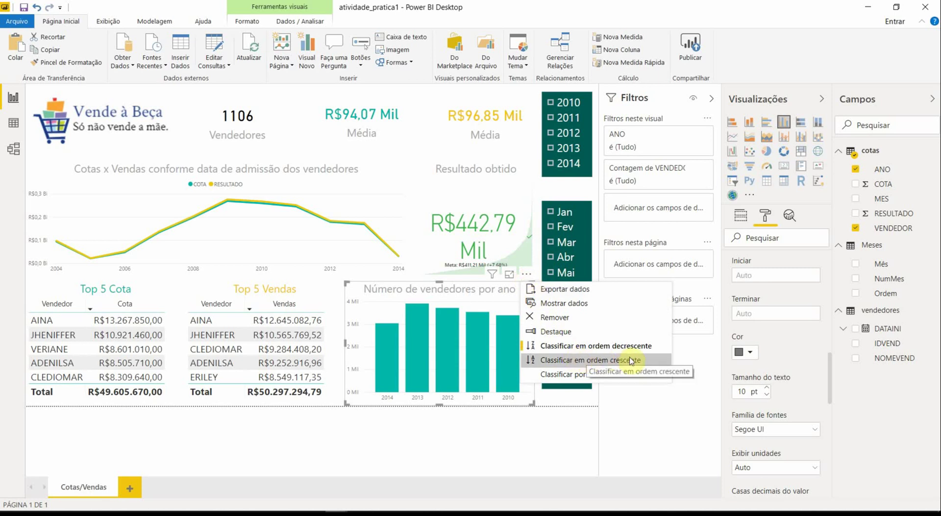
{"action": "left_click", "coordinate": [588, 360]}
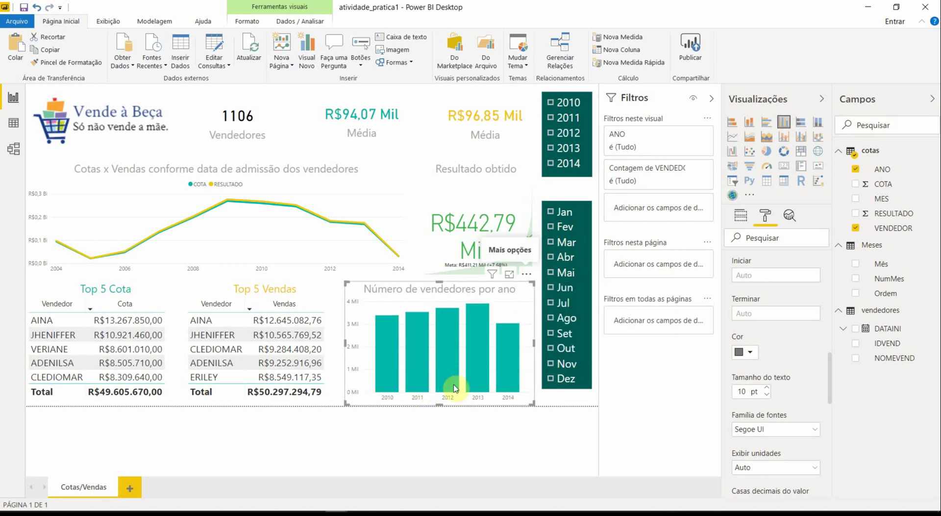
{"action": "mouse_move", "coordinate": [508, 388]}
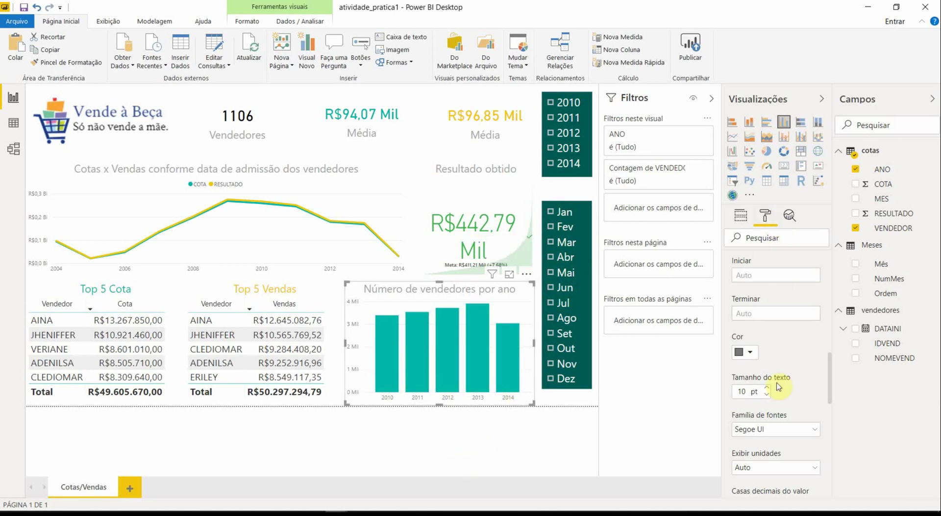
Step: Enable separate data colours for each year in the column chart with the Mostrar tudo option
{"action": "left_click_drag", "start_coordinate": [828, 374], "coordinate": [833, 263]}
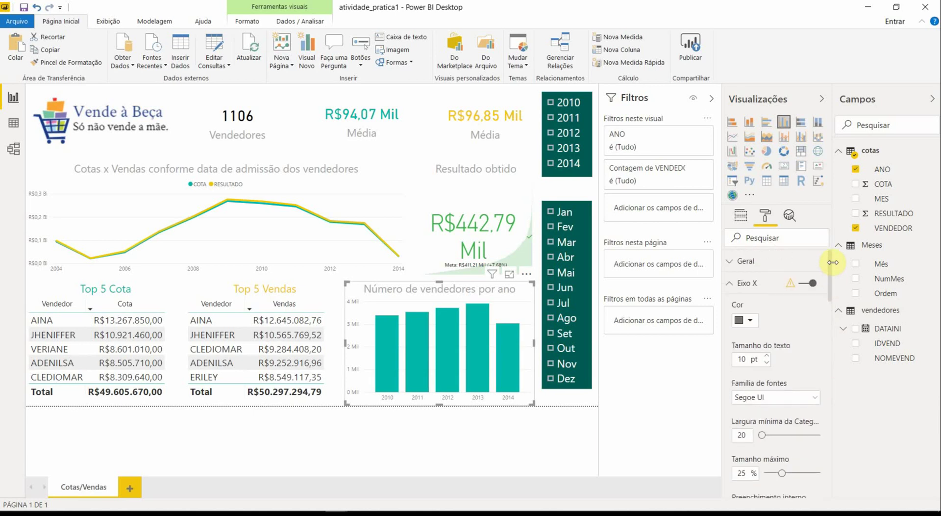
{"action": "left_click", "coordinate": [731, 283]}
{"action": "left_click", "coordinate": [730, 305]}
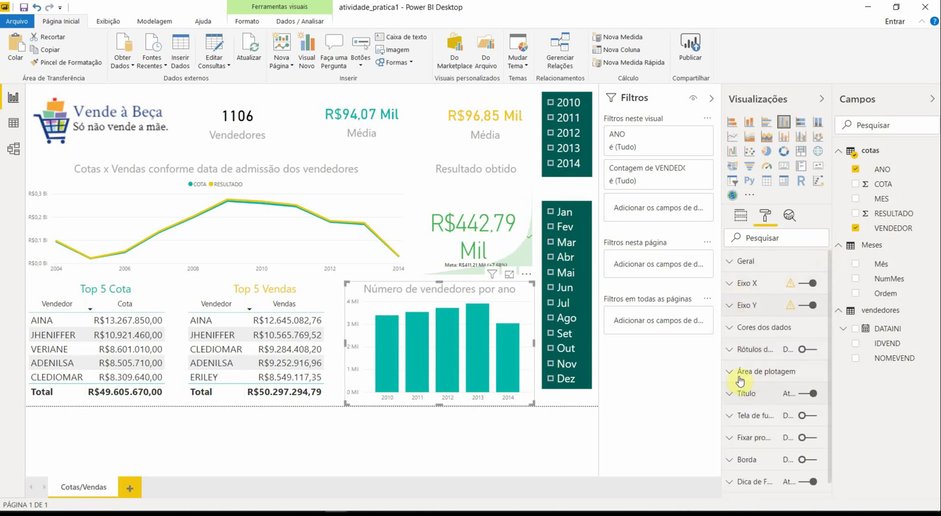
{"action": "left_click", "coordinate": [729, 328]}
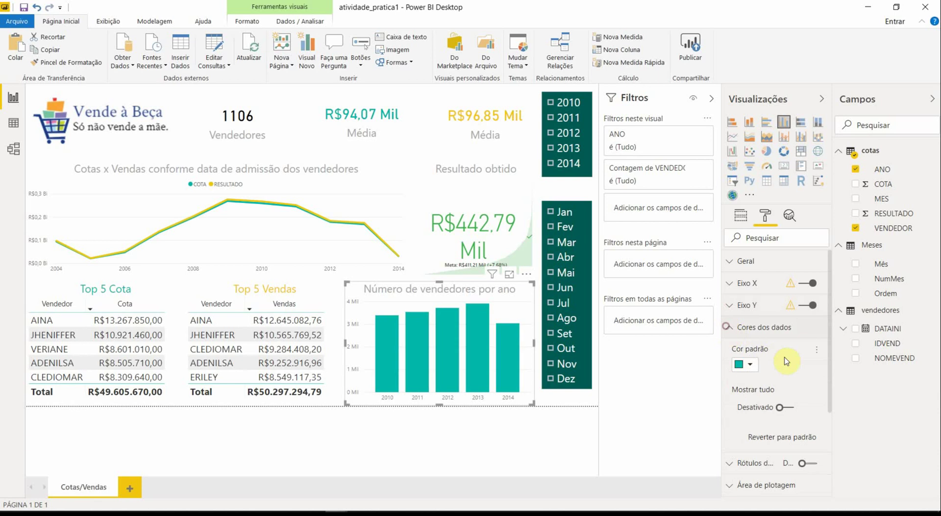
{"action": "left_click", "coordinate": [781, 408]}
{"action": "scroll", "coordinate": [804, 419], "scroll_direction": "down", "scroll_amount": 3}
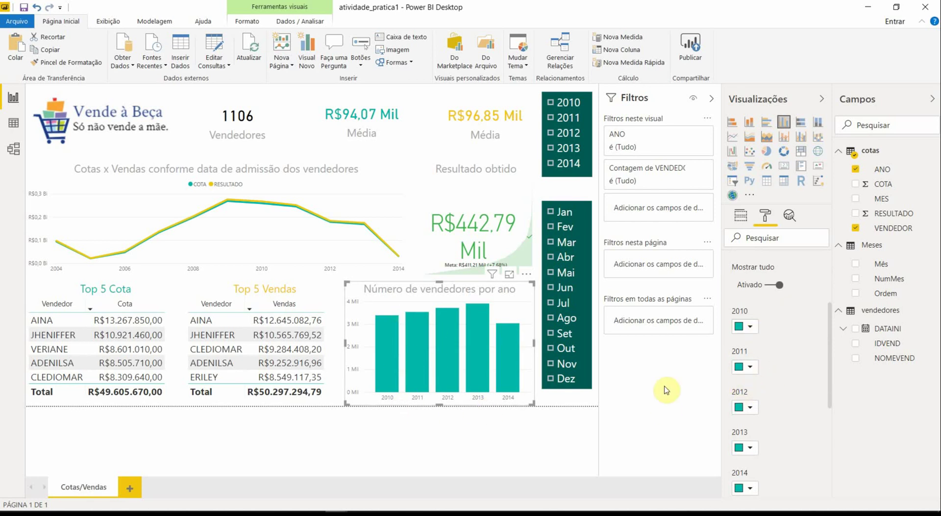
Step: Colour the chart's 2010 column with the light pink theme shade
{"action": "left_click", "coordinate": [751, 327]}
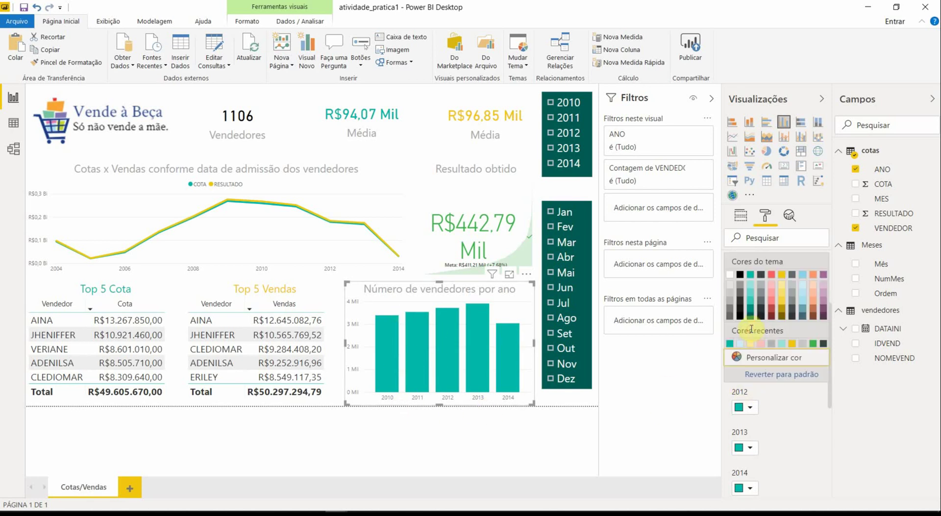
{"action": "left_click", "coordinate": [751, 288]}
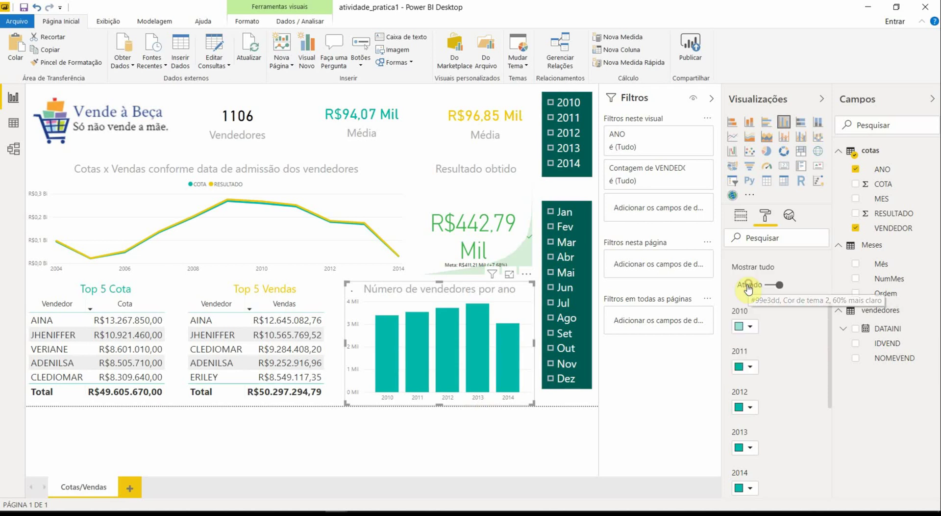
{"action": "left_click", "coordinate": [753, 367]}
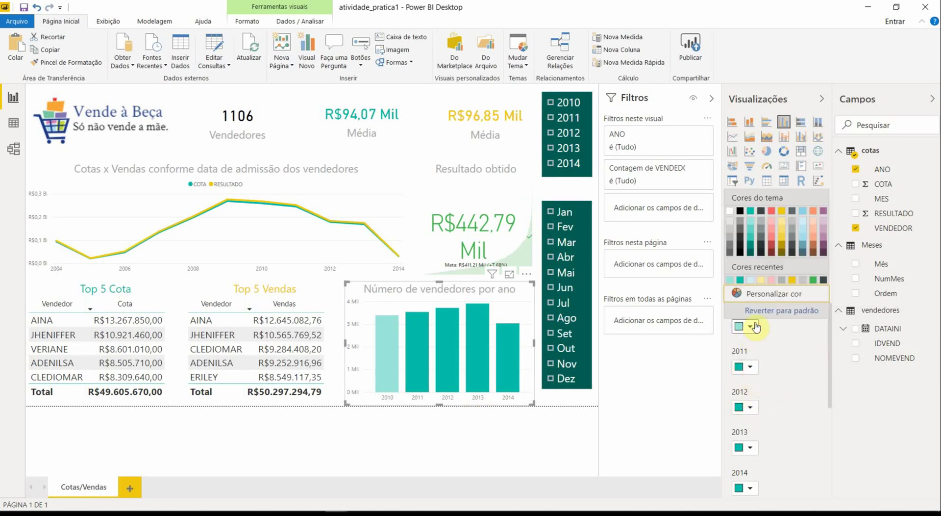
{"action": "left_click", "coordinate": [770, 225]}
Step: Colour the chart's 2011 column light yellow and the 2012 column light grey (#bfc4c5)
{"action": "left_click", "coordinate": [753, 368]}
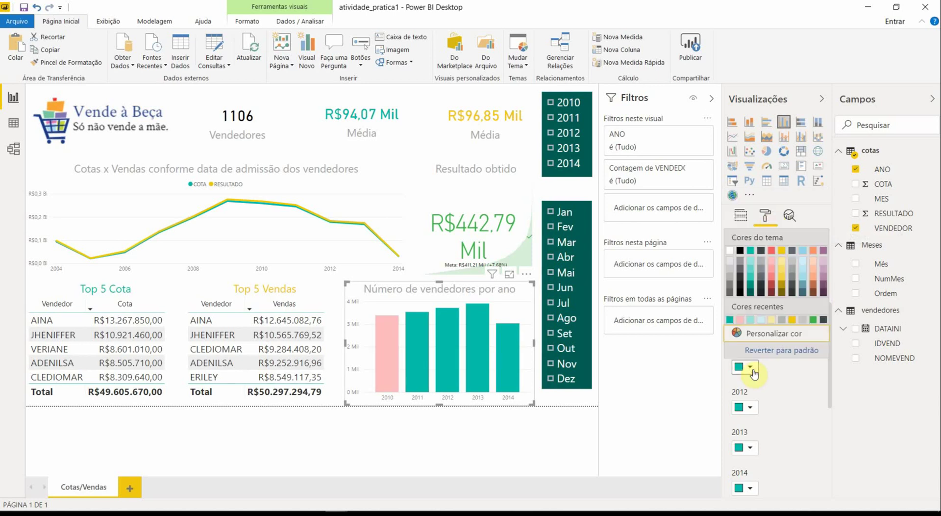
{"action": "left_click", "coordinate": [781, 267]}
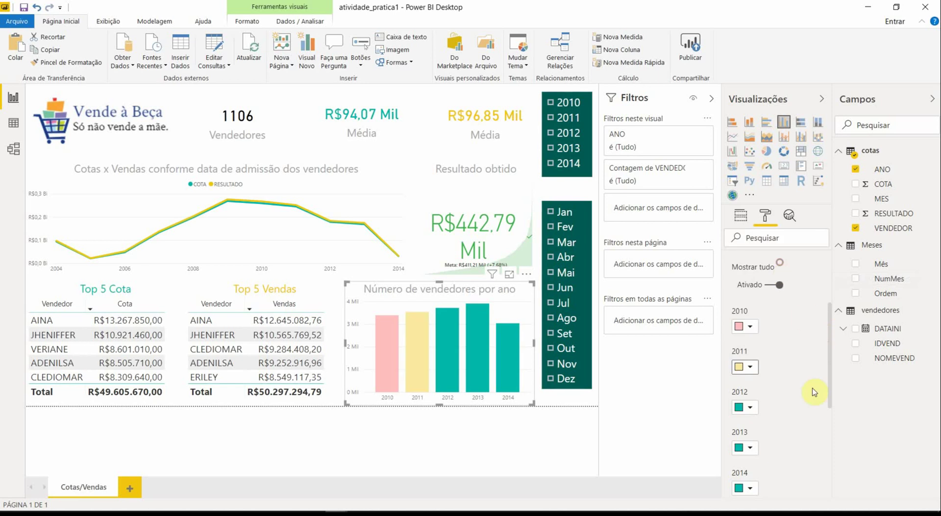
{"action": "left_click", "coordinate": [752, 408]}
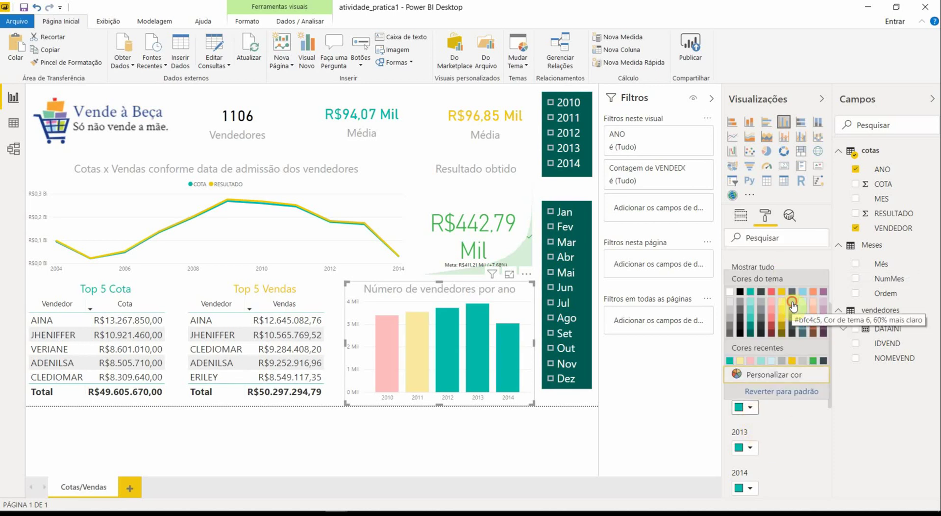
{"action": "left_click", "coordinate": [792, 306]}
Step: Colour the chart's 2013 column light orange and the 2014 column light purple, and deselect the chart
{"action": "left_click", "coordinate": [752, 450]}
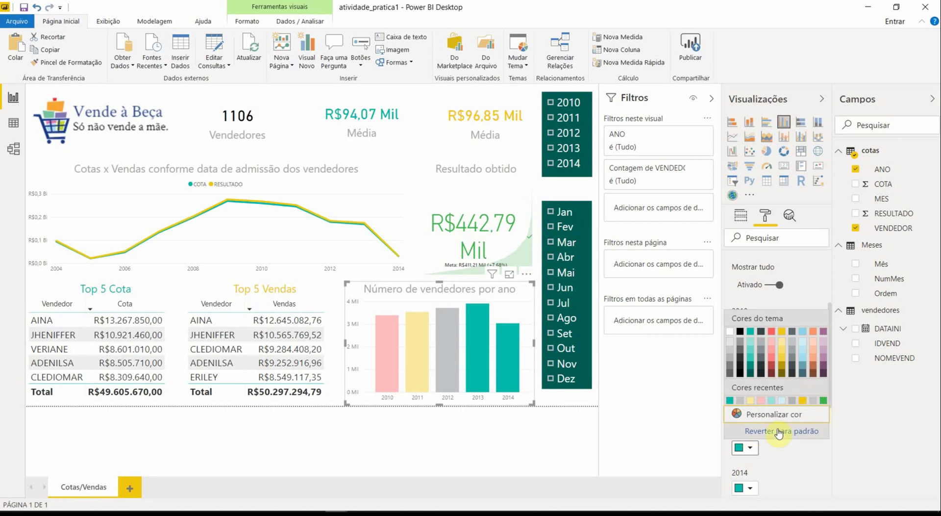
{"action": "left_click", "coordinate": [815, 345]}
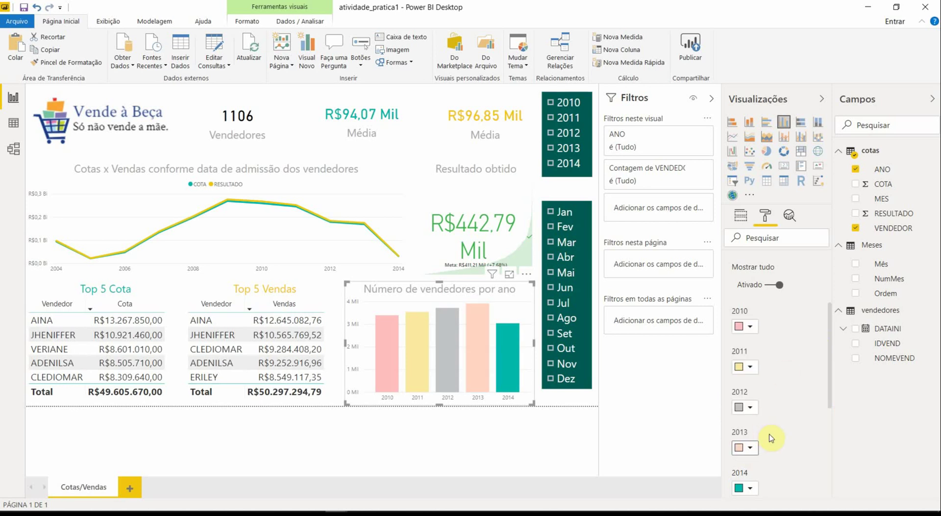
{"action": "left_click", "coordinate": [751, 490]}
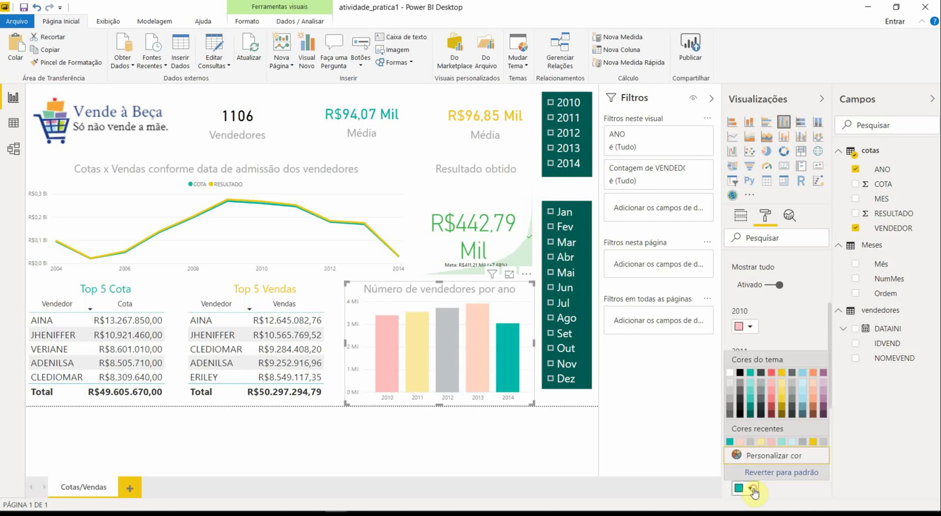
{"action": "left_click", "coordinate": [823, 386]}
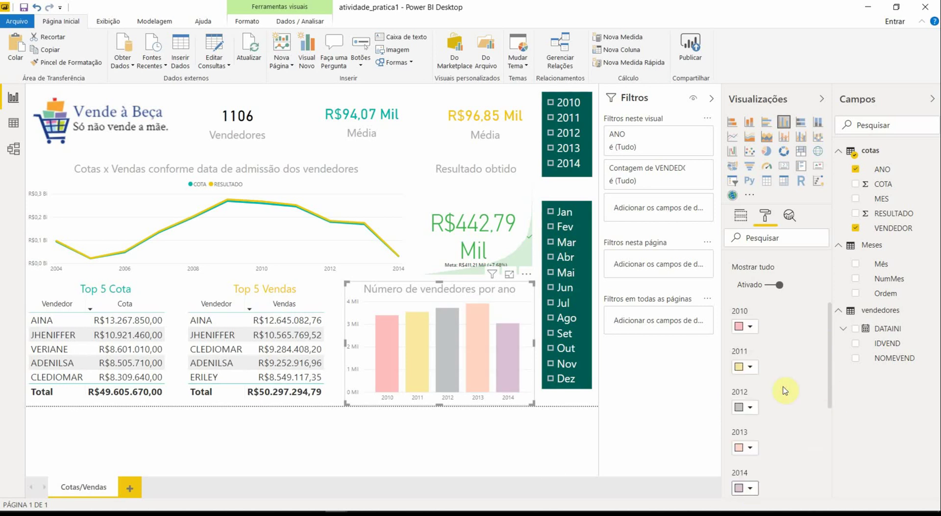
{"action": "left_click", "coordinate": [496, 439]}
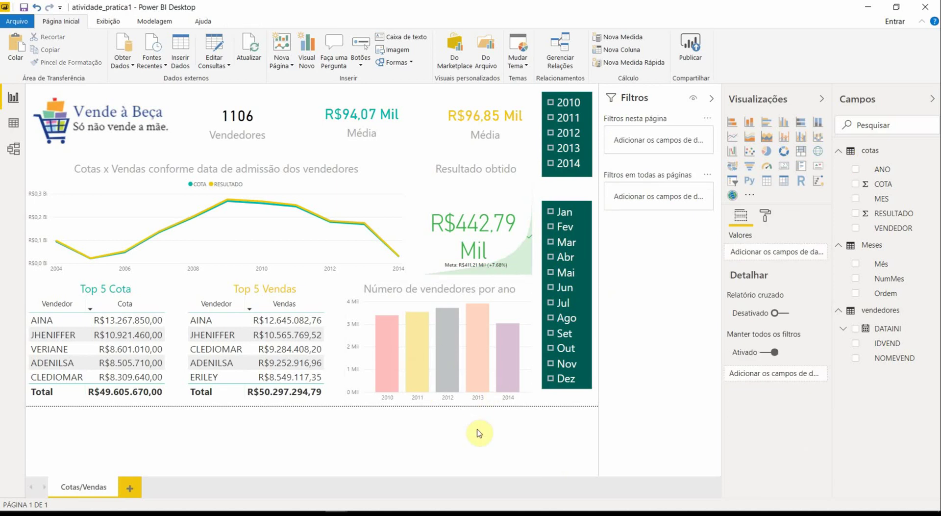
Step: Test the slicers by filtering the report by the year 2013, clearing it, and trying the months Fev and Ago
{"action": "left_click", "coordinate": [554, 155]}
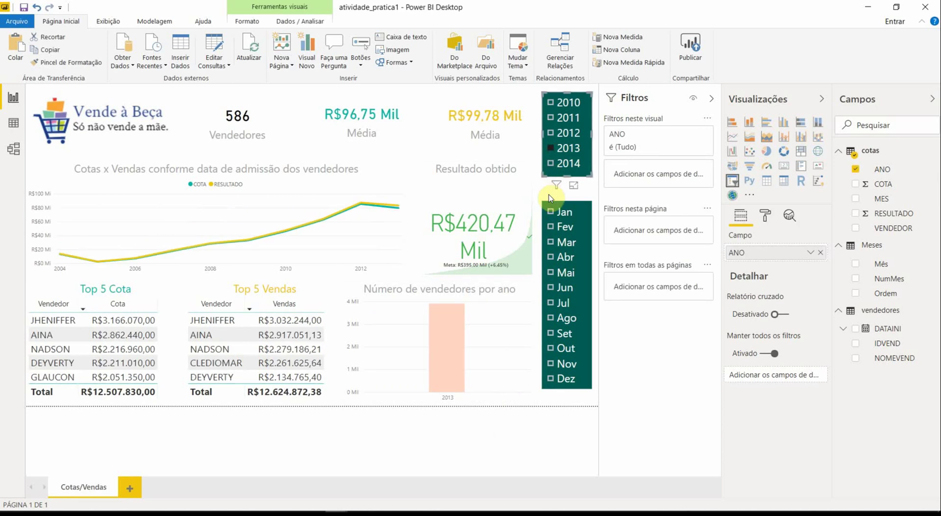
{"action": "left_click", "coordinate": [552, 147]}
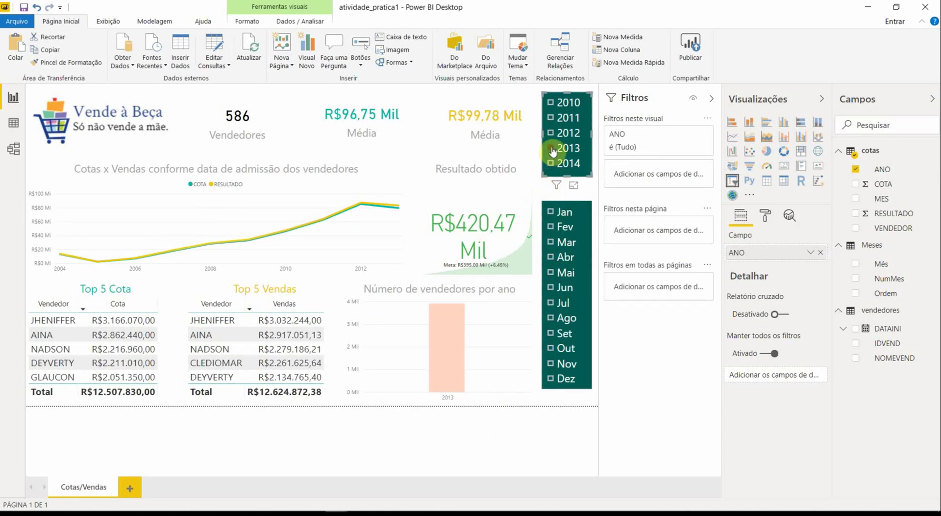
{"action": "left_click", "coordinate": [549, 228]}
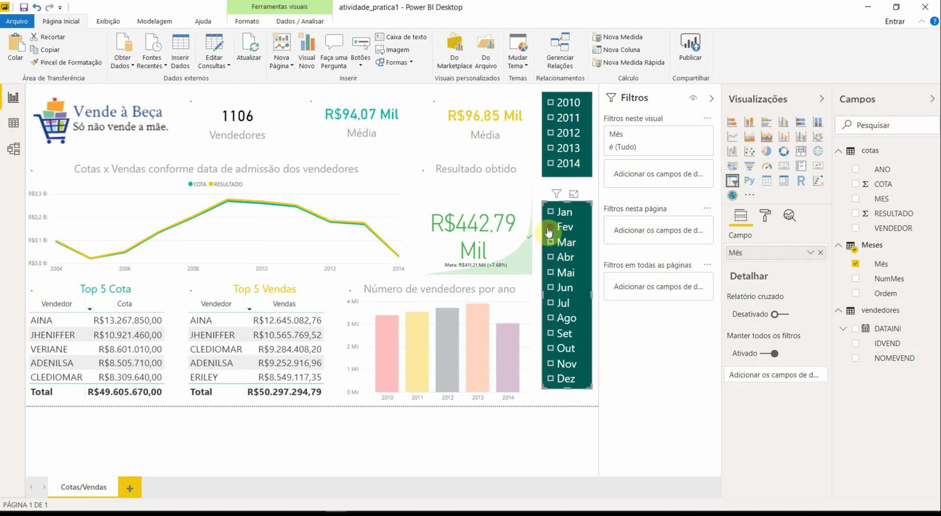
{"action": "left_click", "coordinate": [549, 318]}
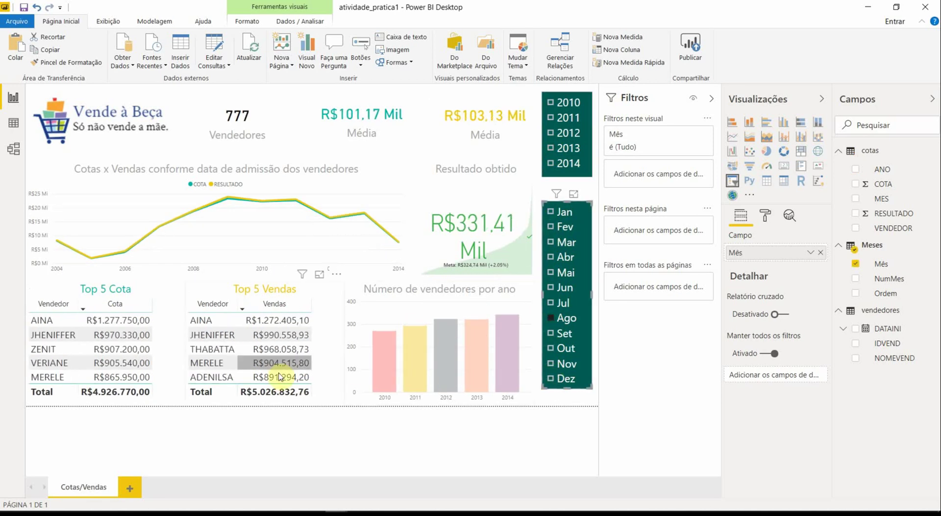
Step: Test cross-filtering with the second seller in the Top 5 Cota table, and clear that selection
{"action": "left_click", "coordinate": [49, 338]}
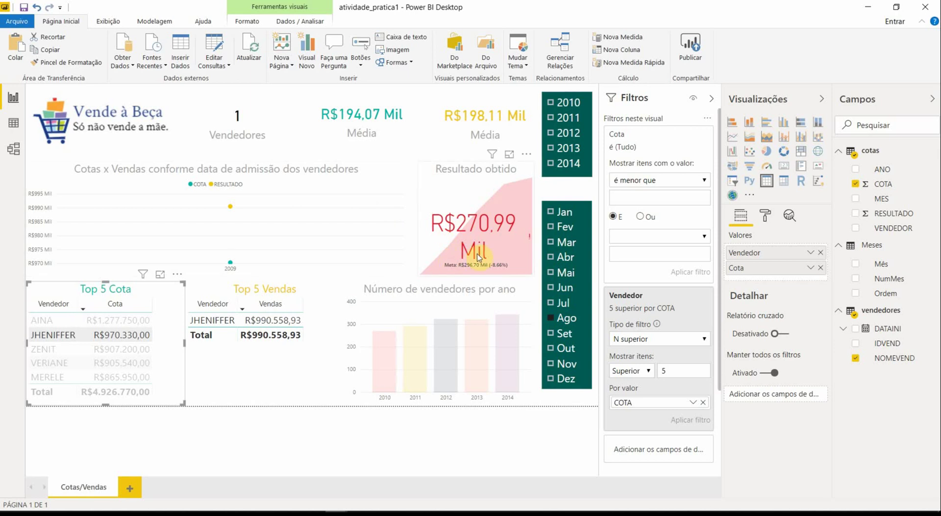
{"action": "left_click", "coordinate": [53, 339]}
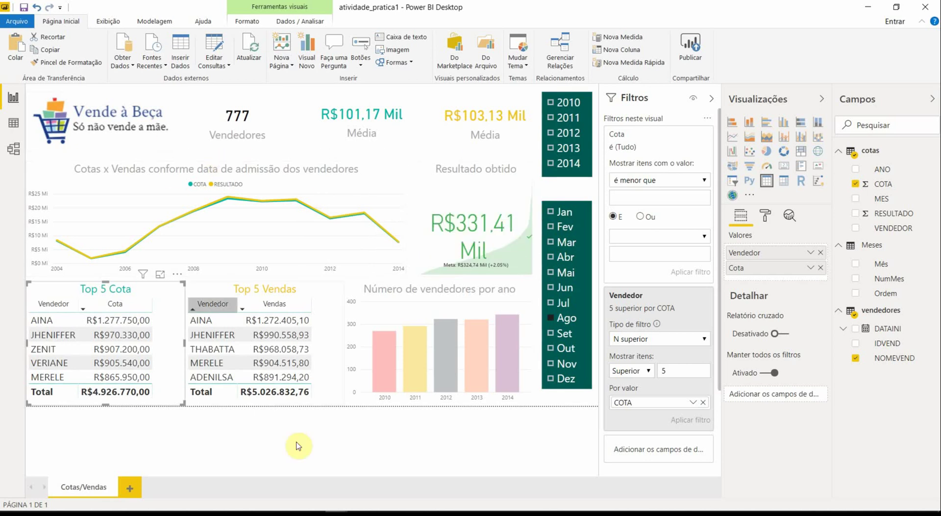
Step: Check the reference dashboard image, then insert a line shape on the report page and rotate it 90°
{"action": "mouse_move", "coordinate": [319, 512]}
{"action": "left_click", "coordinate": [337, 441]}
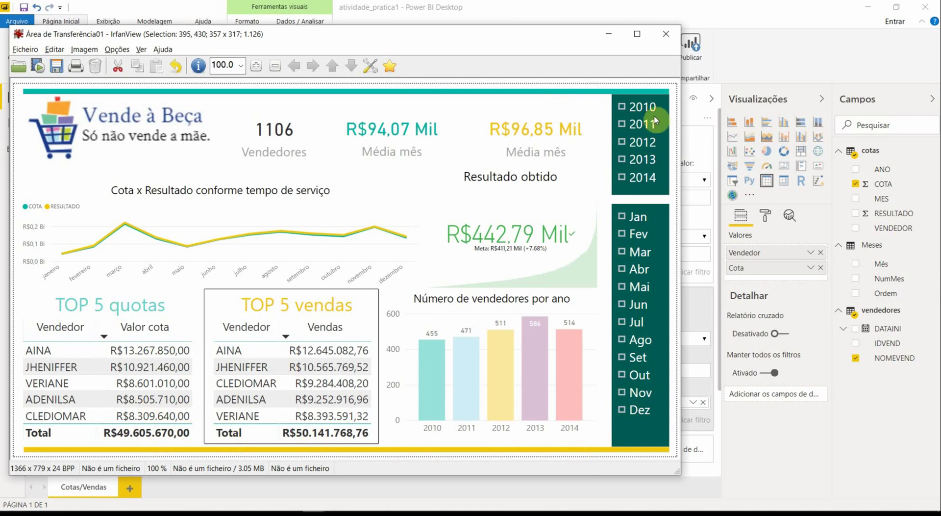
{"action": "left_click", "coordinate": [609, 34]}
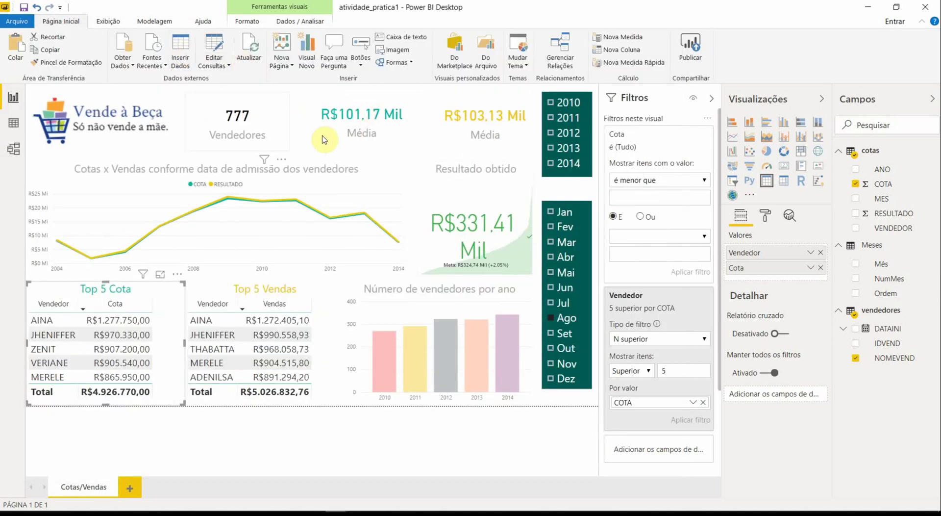
{"action": "left_click", "coordinate": [411, 63]}
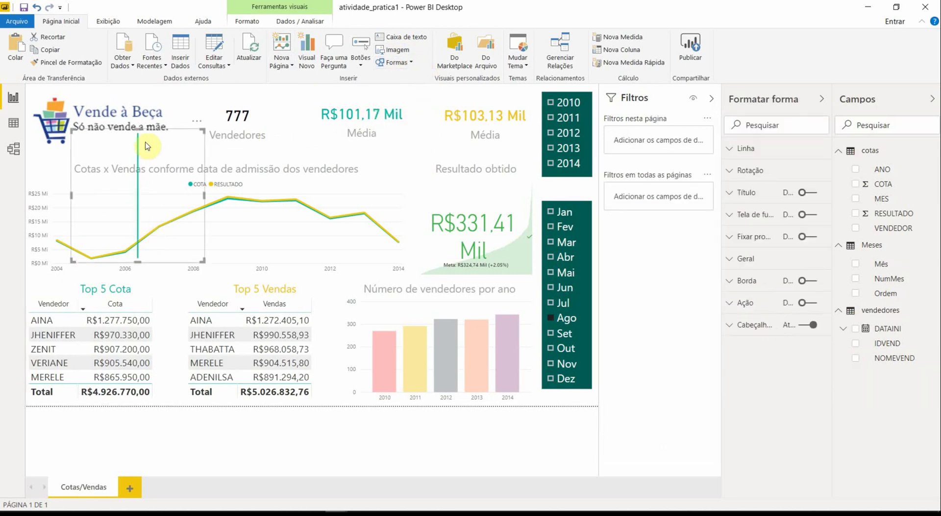
{"action": "left_click_drag", "start_coordinate": [151, 146], "coordinate": [285, 158]}
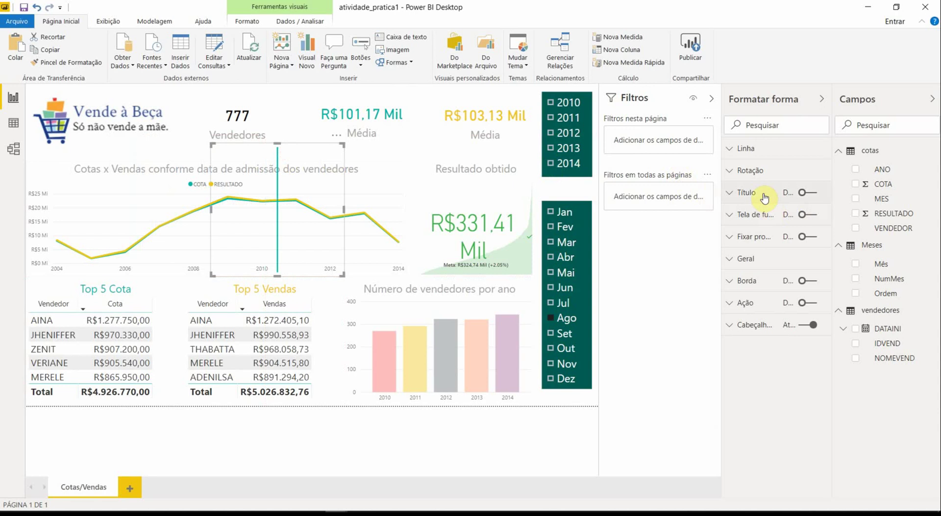
{"action": "left_click", "coordinate": [731, 171]}
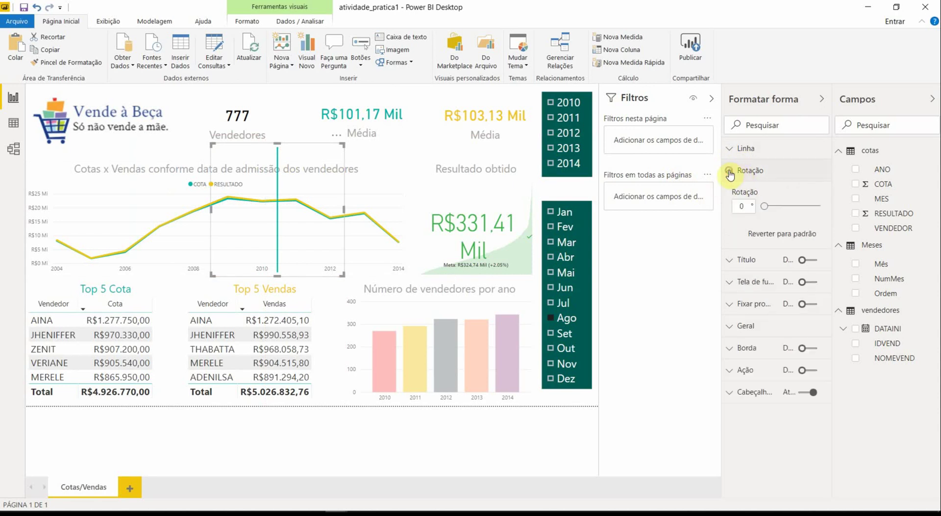
{"action": "double_click", "coordinate": [746, 205]}
{"action": "type", "text": "90"}
{"action": "key", "text": "Return"}
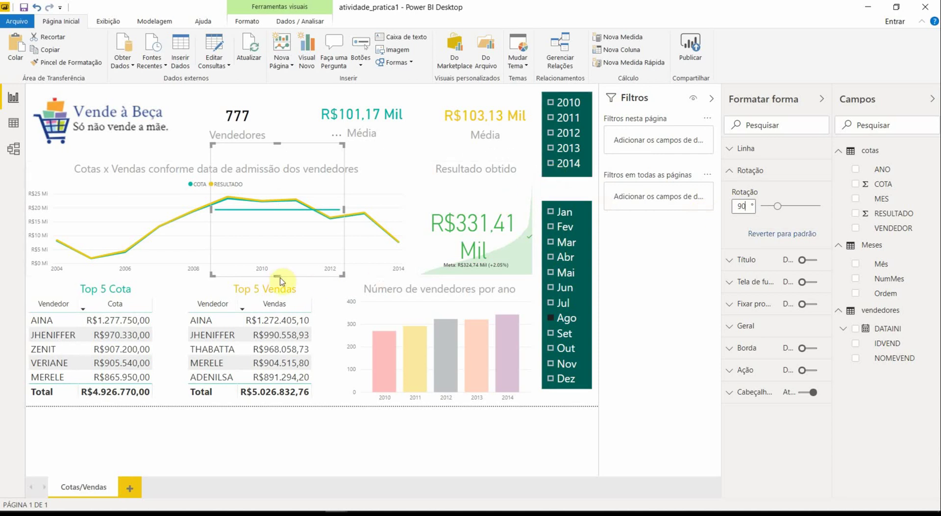
Step: Shrink the line shape's frame to a thin strip just below the summary cards
{"action": "left_click_drag", "start_coordinate": [278, 276], "coordinate": [282, 157]}
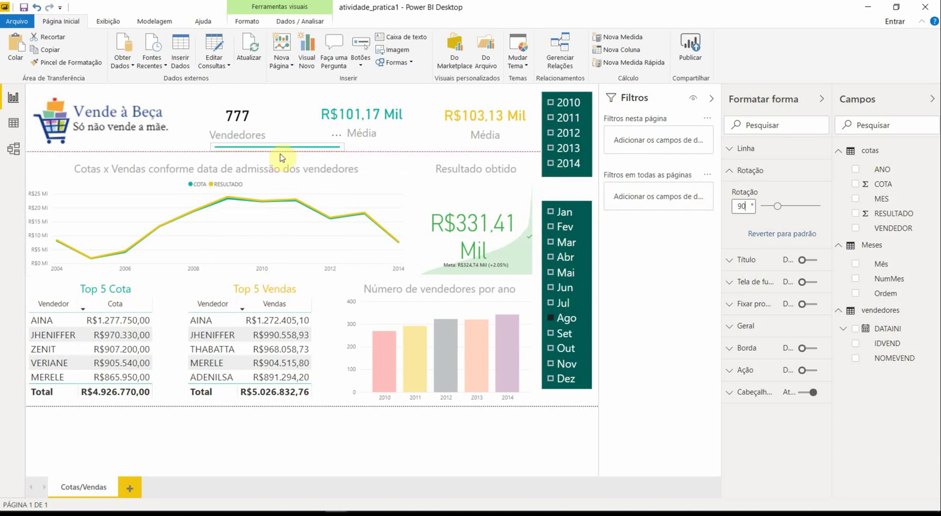
{"action": "left_click", "coordinate": [281, 157]}
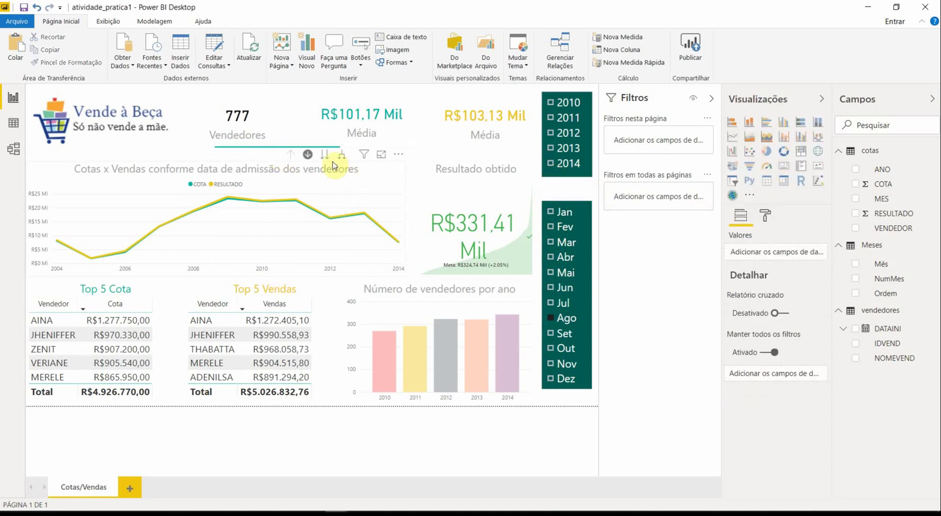
{"action": "left_click", "coordinate": [321, 150]}
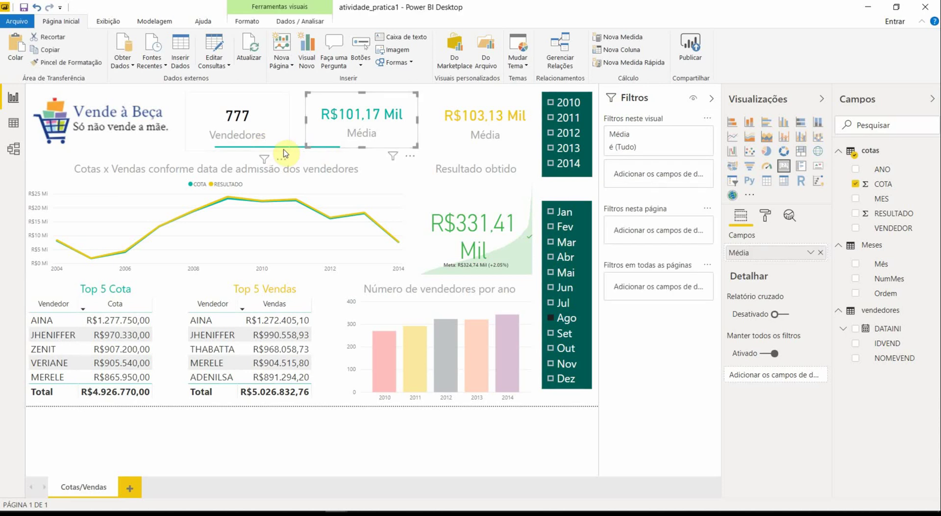
Step: Set the line shape's weight to 10 pt
{"action": "left_click", "coordinate": [284, 149]}
{"action": "left_click", "coordinate": [298, 149]}
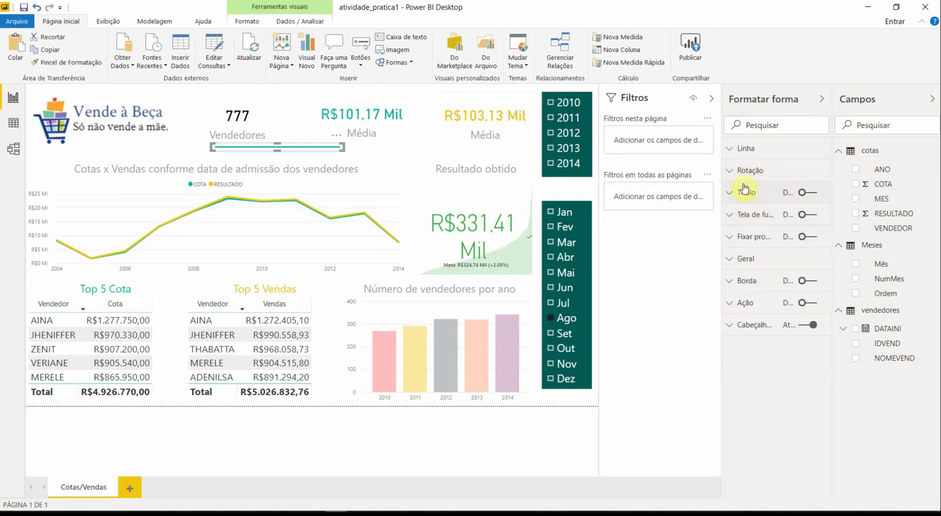
{"action": "left_click", "coordinate": [734, 148]}
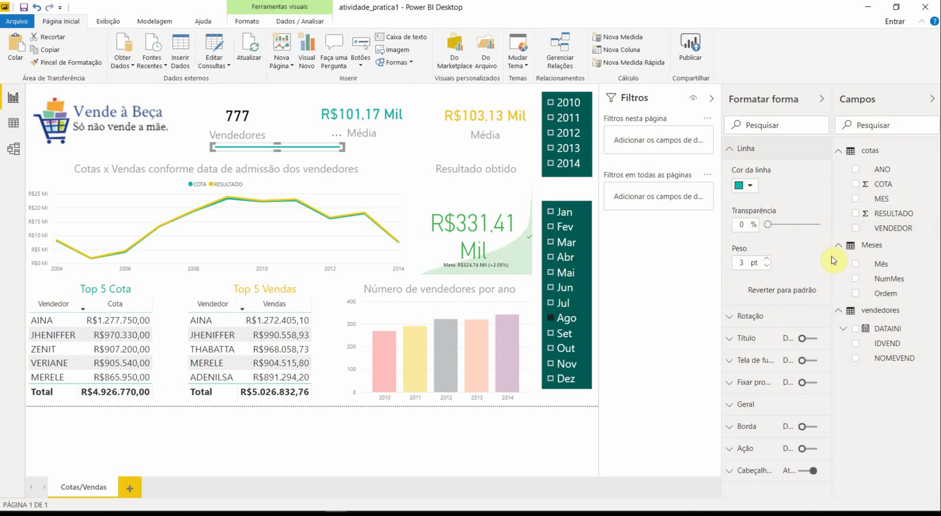
{"action": "left_click", "coordinate": [768, 259]}
{"action": "left_click", "coordinate": [768, 260]}
{"action": "left_click", "coordinate": [768, 260]}
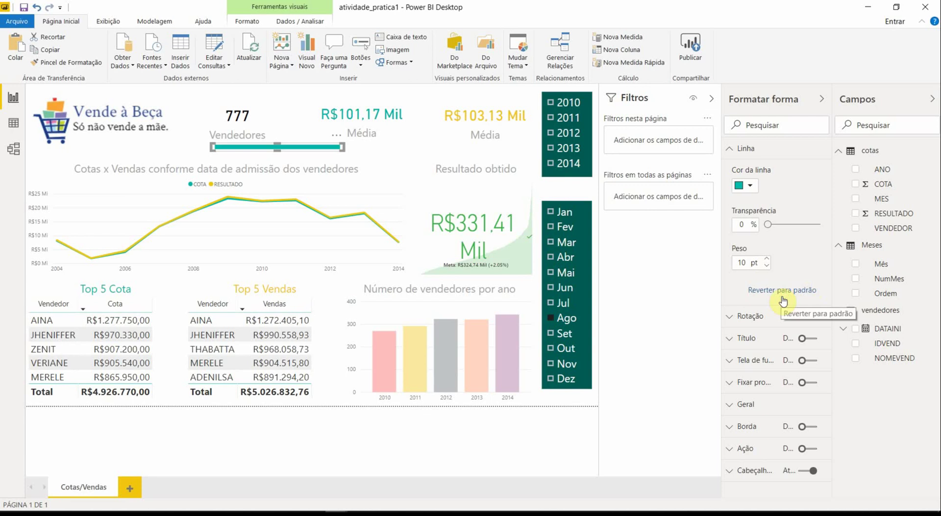
Step: Move the teal line to the page's top edge, stretch it across the full page width, and nudge it above the visuals
{"action": "left_click", "coordinate": [304, 147]}
{"action": "left_click_drag", "start_coordinate": [305, 148], "coordinate": [595, 91]}
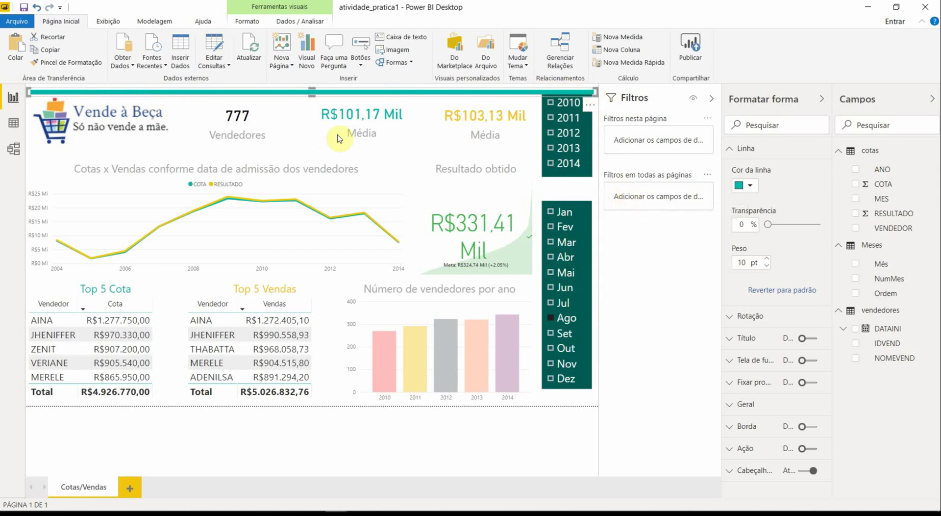
{"action": "key", "text": "Up"}
{"action": "key", "text": "Up"}
{"action": "key", "text": "Up"}
{"action": "key", "text": "Up"}
{"action": "key", "text": "Up"}
{"action": "key", "text": "Up"}
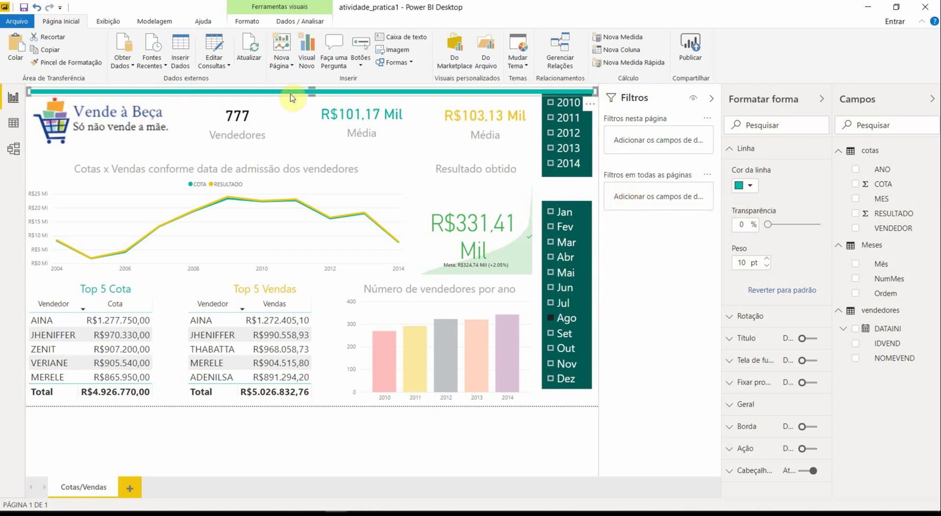
{"action": "key", "text": "Down"}
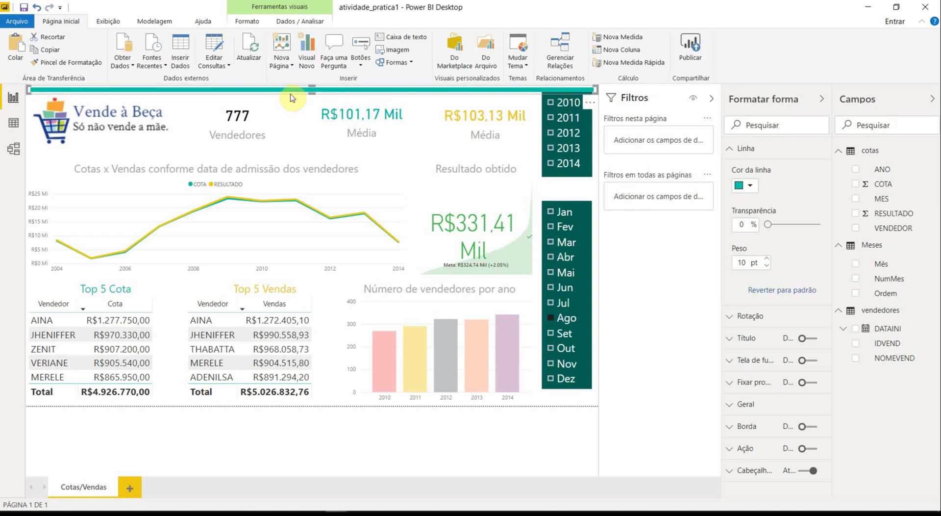
{"action": "left_click", "coordinate": [487, 111]}
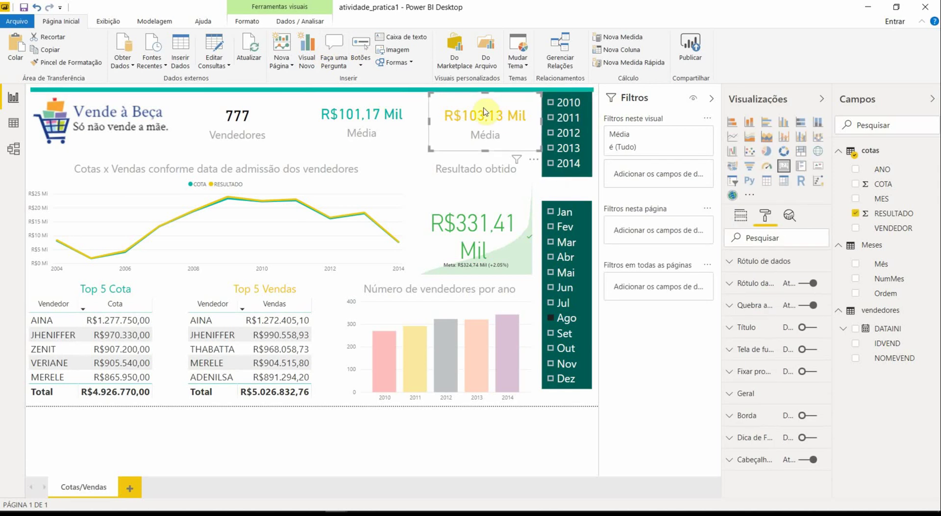
{"action": "left_click", "coordinate": [272, 100]}
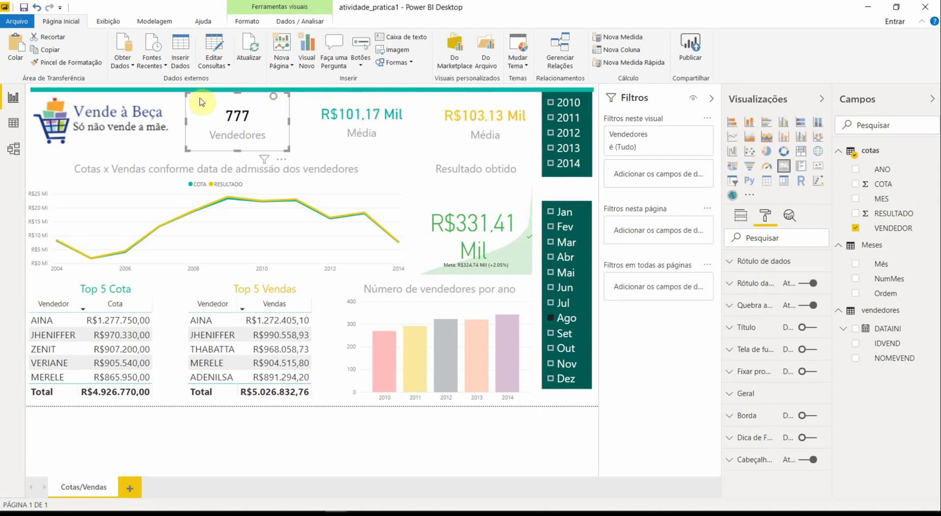
Step: Duplicate the teal line and place the copy along the page's bottom edge
{"action": "left_click", "coordinate": [524, 90]}
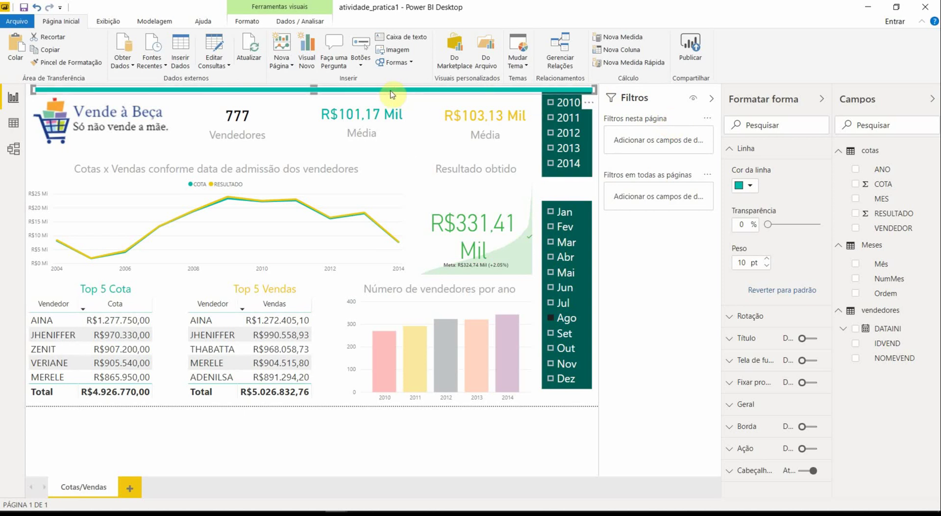
{"action": "left_click", "coordinate": [583, 404]}
{"action": "left_click", "coordinate": [583, 406]}
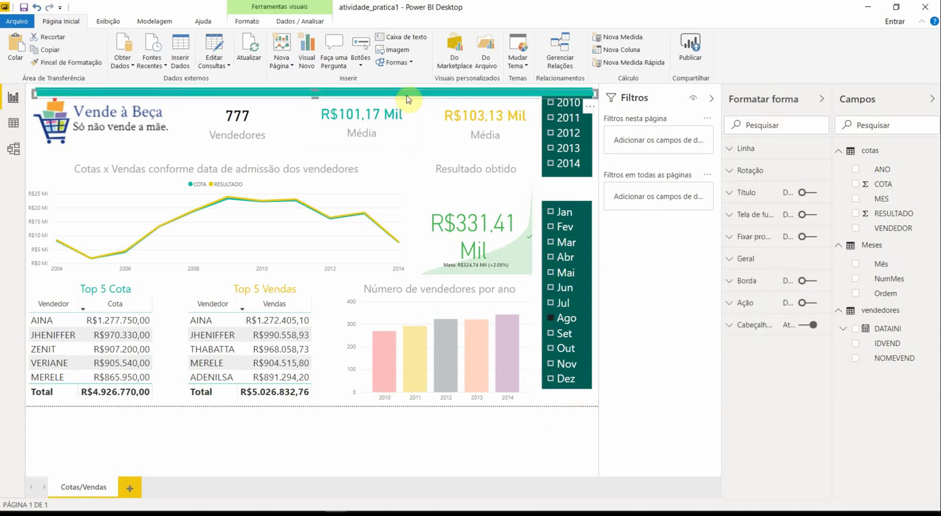
{"action": "left_click_drag", "start_coordinate": [406, 105], "coordinate": [429, 436]}
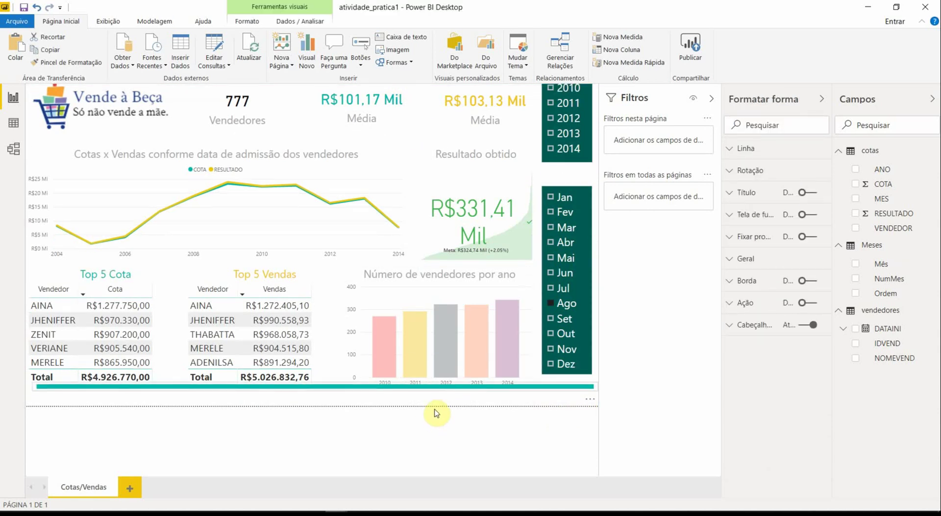
{"action": "left_click", "coordinate": [435, 412]}
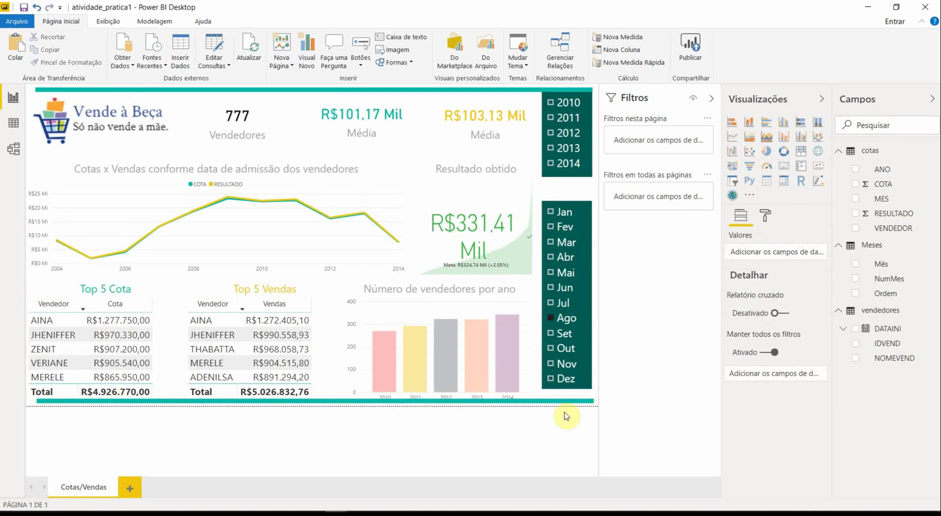
Step: Move the month slicer down to the bottom line and shorten the sellers-per-year column chart to end above that line
{"action": "left_click_drag", "start_coordinate": [588, 209], "coordinate": [588, 219]}
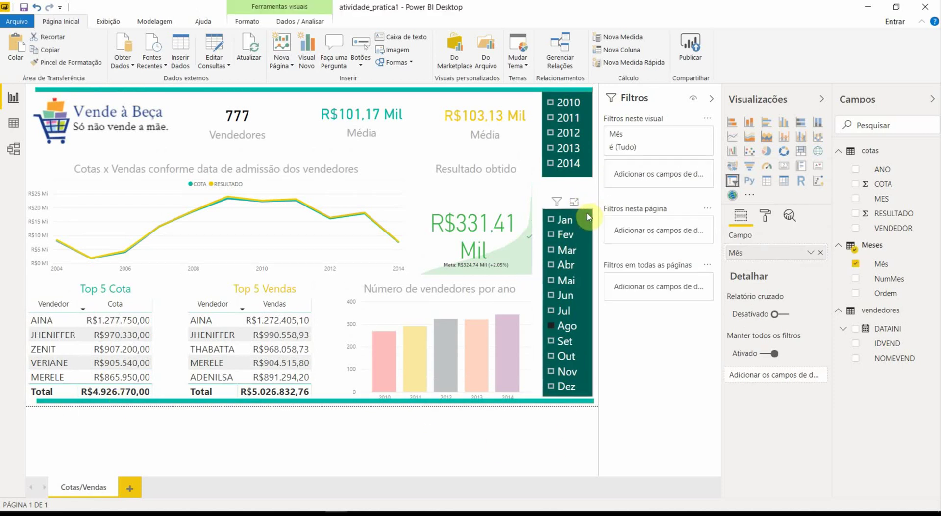
{"action": "left_click", "coordinate": [425, 309]}
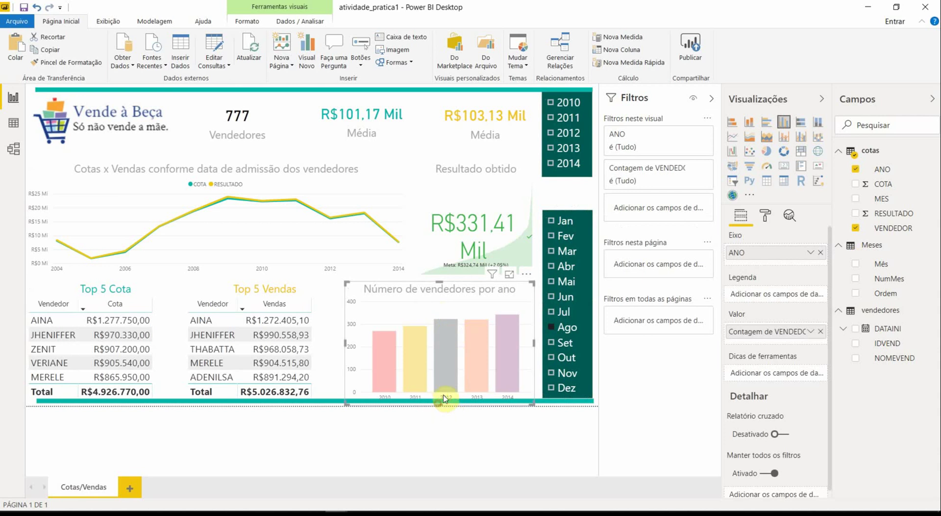
{"action": "left_click_drag", "start_coordinate": [445, 398], "coordinate": [444, 390]}
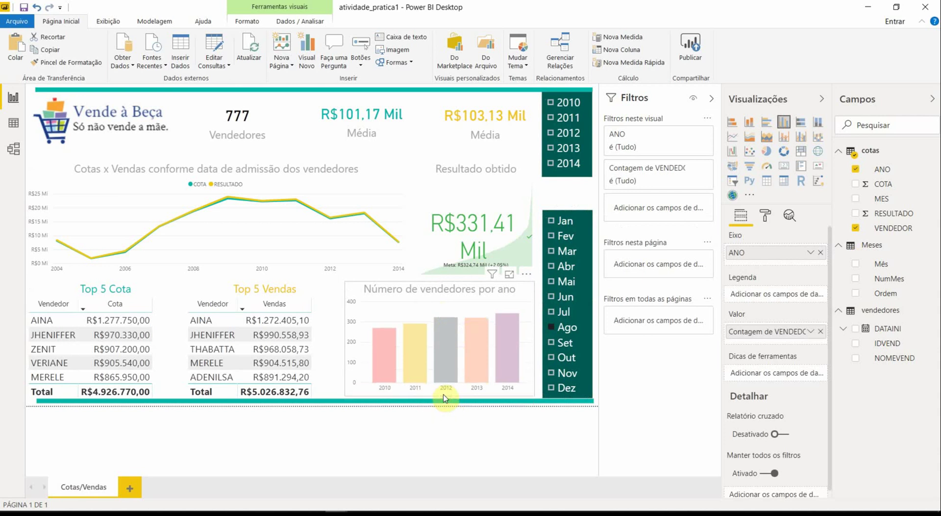
Step: Shorten the Top 5 Vendas and Top 5 Cota tables so both end above the bottom line
{"action": "left_click", "coordinate": [230, 298]}
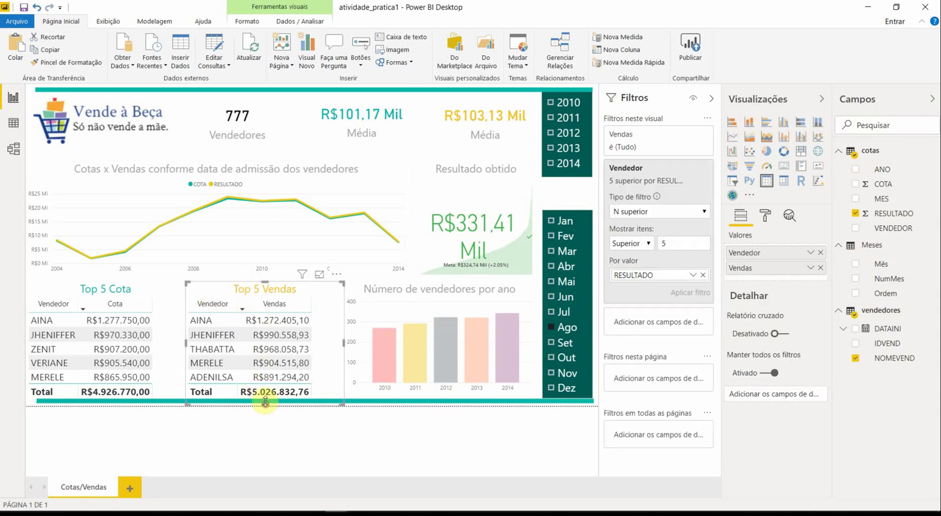
{"action": "left_click_drag", "start_coordinate": [266, 401], "coordinate": [267, 398]}
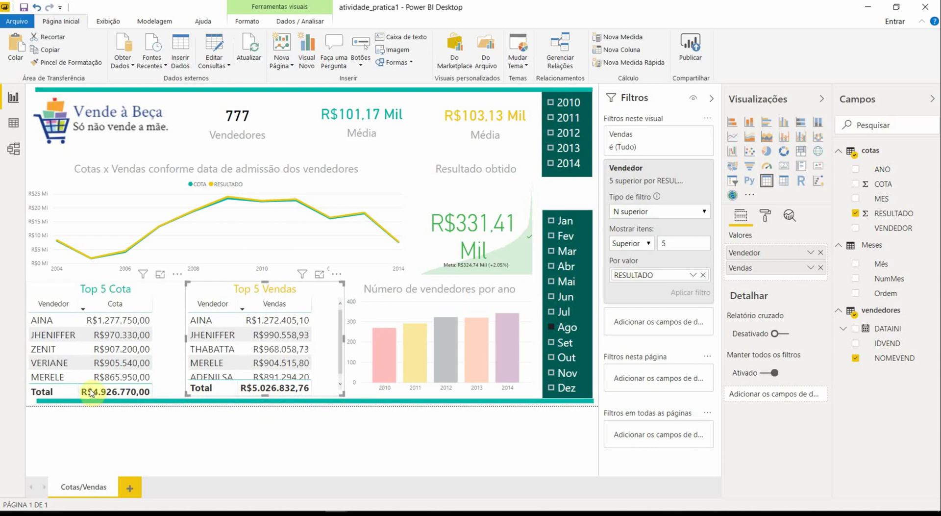
{"action": "left_click", "coordinate": [108, 406]}
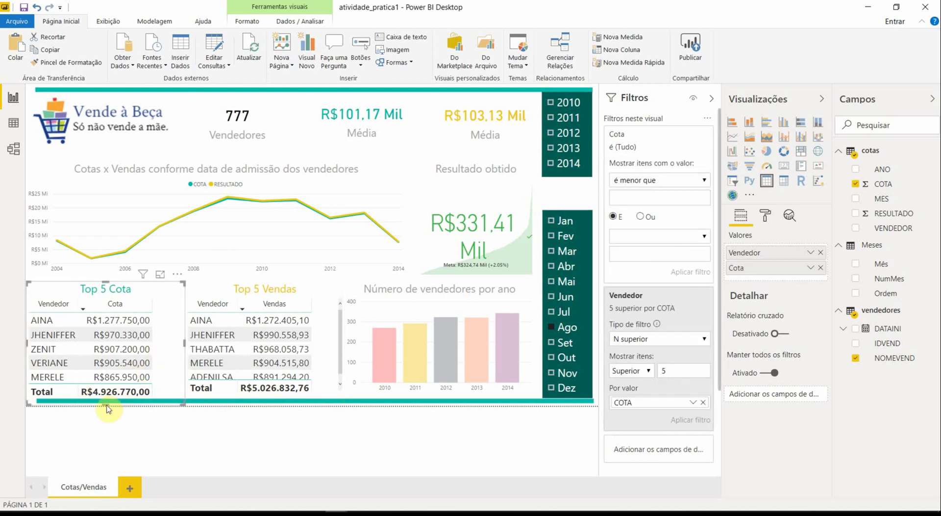
{"action": "left_click_drag", "start_coordinate": [106, 403], "coordinate": [109, 398]}
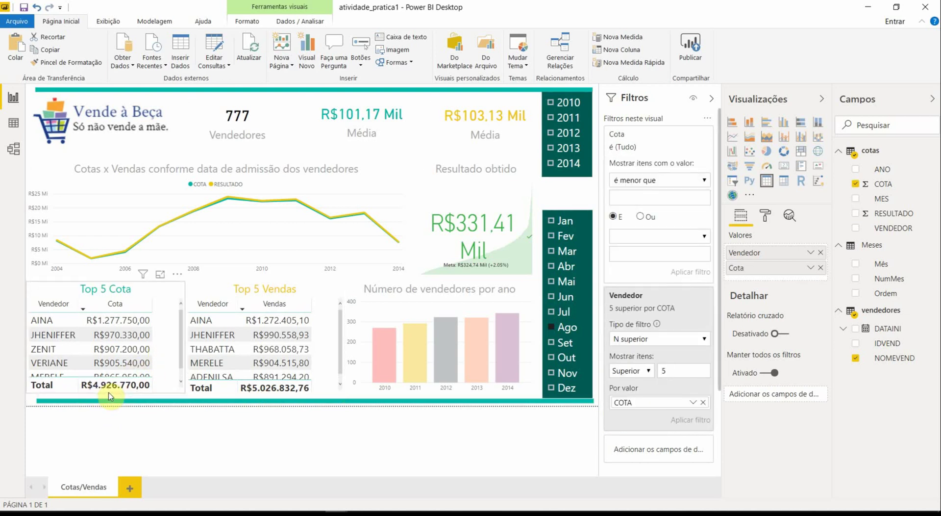
Step: Change the bottom line's colour to yellow and deselect it
{"action": "left_click", "coordinate": [431, 403]}
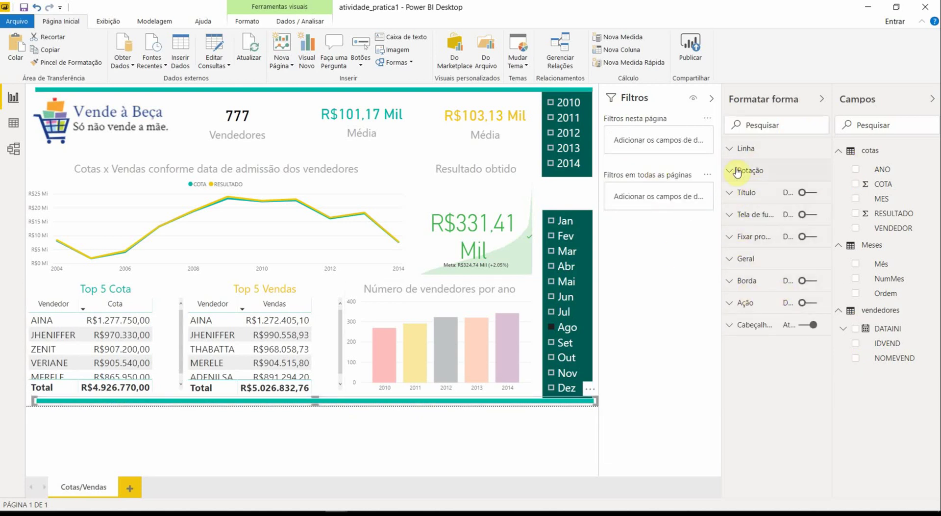
{"action": "left_click", "coordinate": [734, 150]}
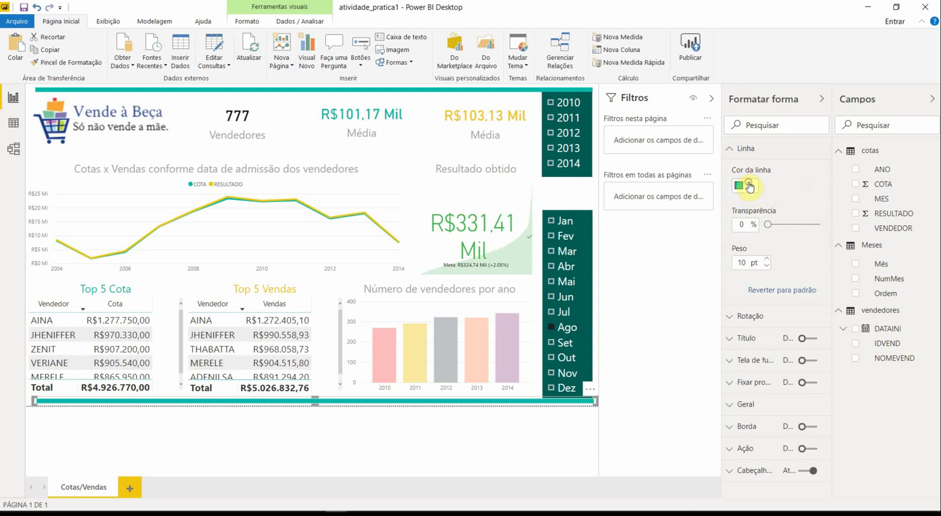
{"action": "left_click", "coordinate": [749, 185]}
{"action": "left_click", "coordinate": [782, 214]}
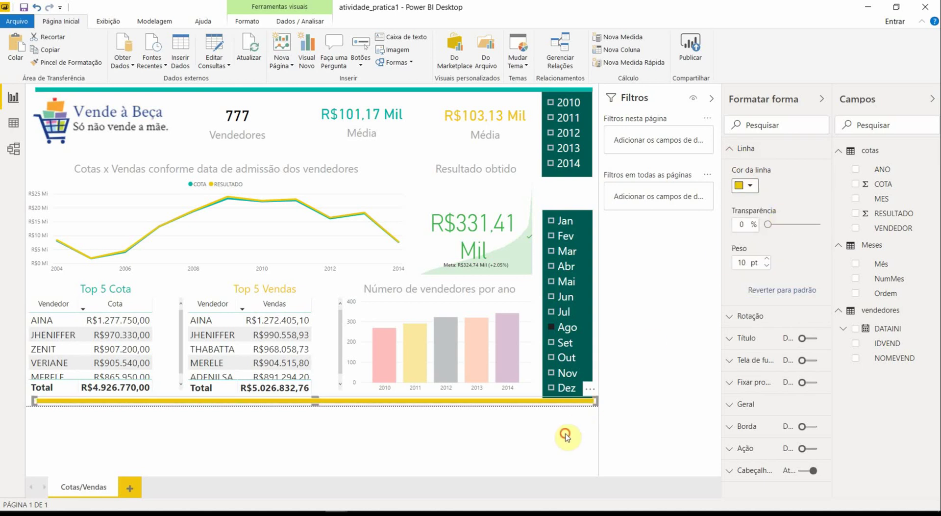
{"action": "left_click", "coordinate": [565, 467]}
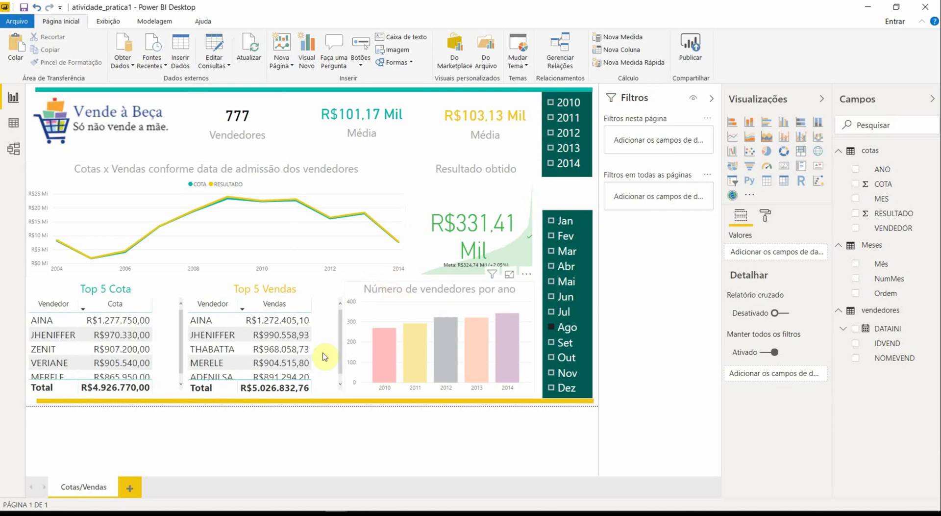
Step: Test drilling down in the Cotas x Vendas line chart through 2007 and Trim 2, and select abril
{"action": "left_click", "coordinate": [158, 226]}
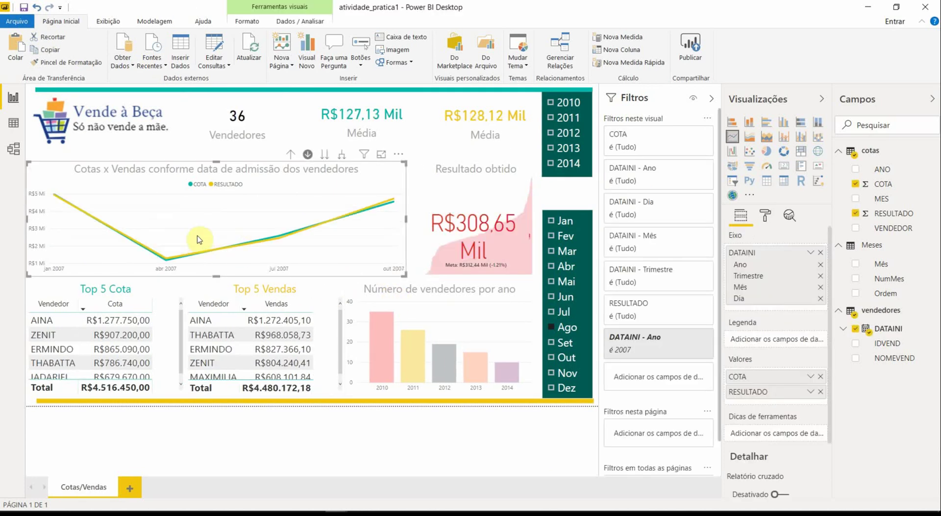
{"action": "left_click", "coordinate": [167, 262]}
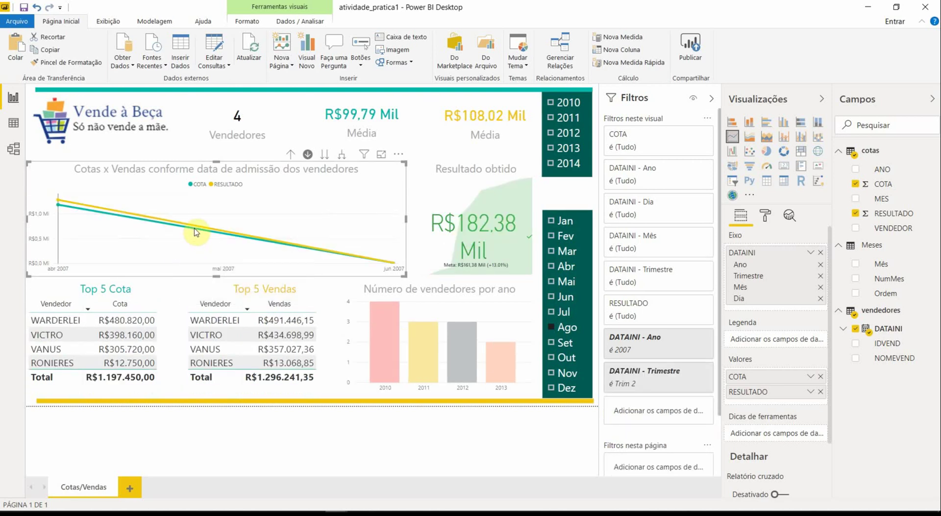
{"action": "left_click", "coordinate": [195, 228]}
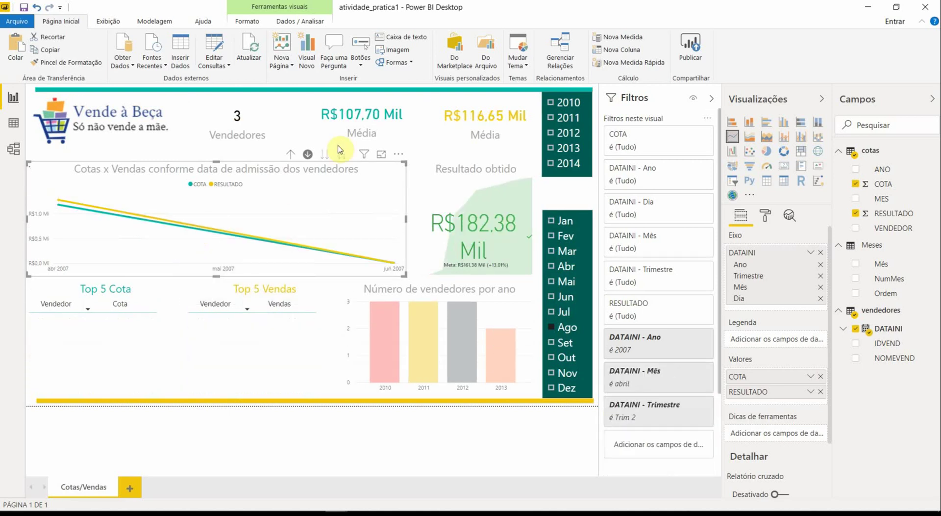
Step: Drill the Cotas x Vendas line chart back up to the quarters of 2007
{"action": "left_click", "coordinate": [287, 154]}
{"action": "left_click", "coordinate": [291, 155]}
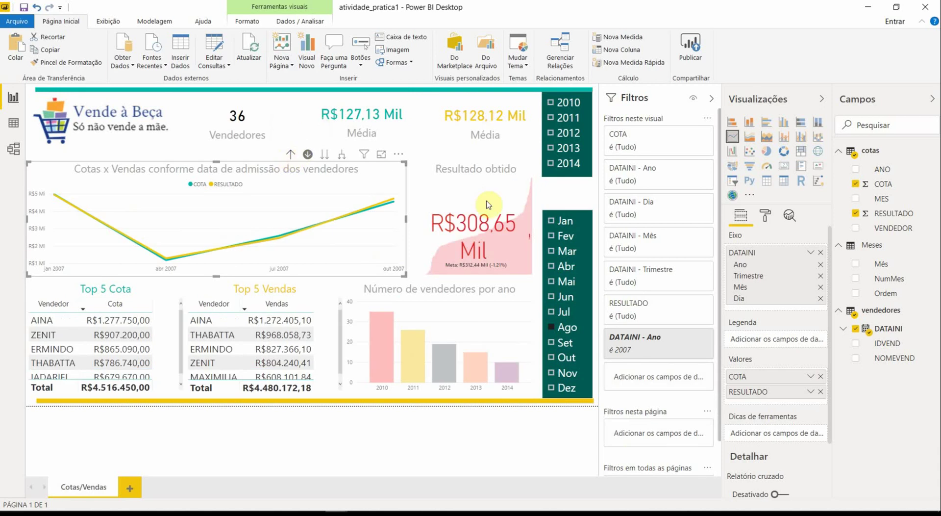
Step: Test the slicers by filtering the dashboard to the year 2012 and the months Mar, Abr and Jun together
{"action": "left_click", "coordinate": [551, 164]}
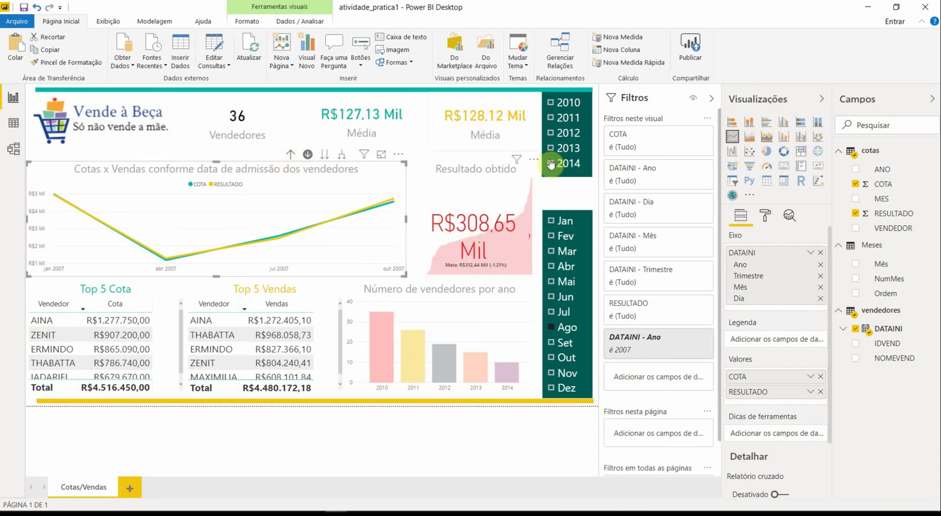
{"action": "left_click", "coordinate": [551, 132]}
{"action": "left_click", "coordinate": [559, 250]}
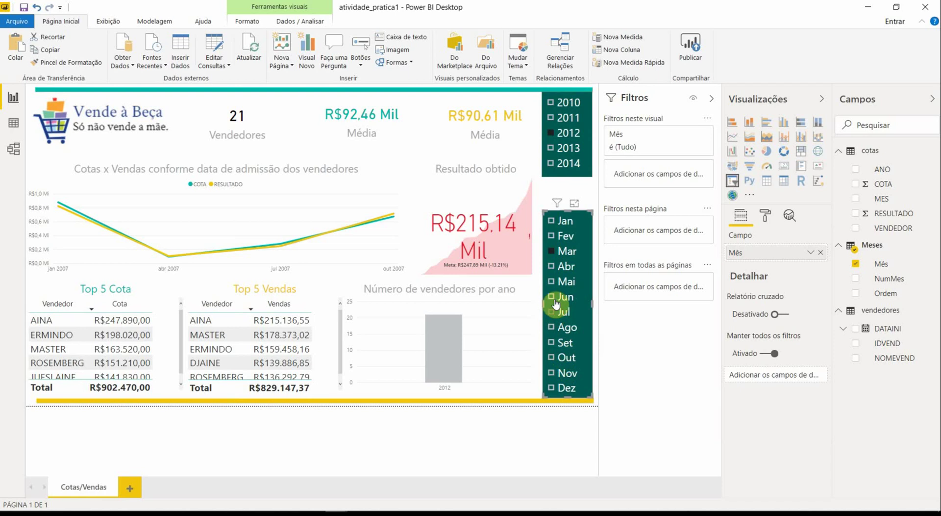
{"action": "left_click", "coordinate": [554, 297], "text": "ctrl"}
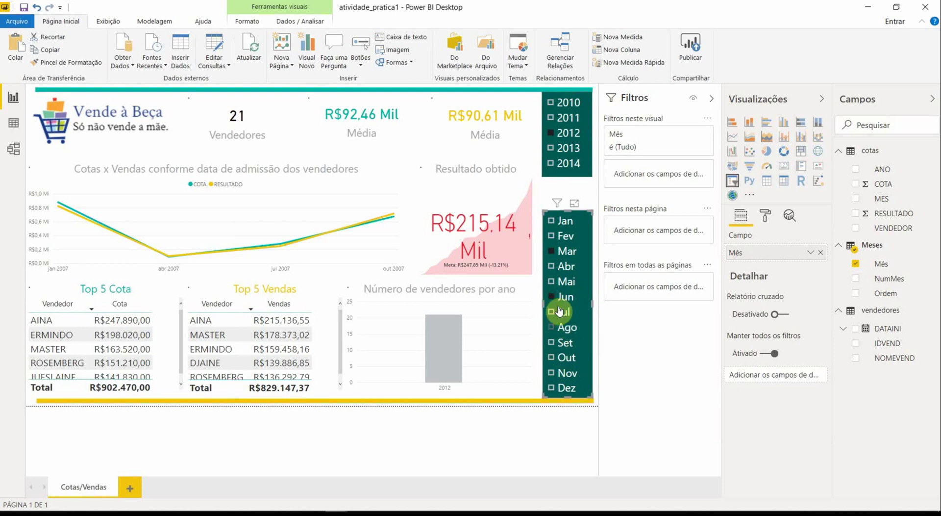
{"action": "left_click", "coordinate": [551, 266], "text": "ctrl"}
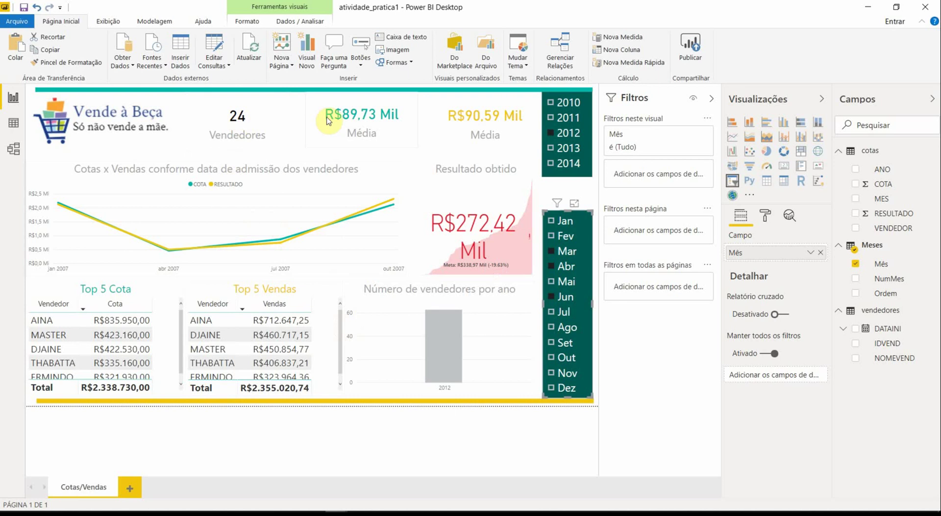
Step: Switch the month filter to Fev only and clear the 2012 year filter
{"action": "left_click", "coordinate": [552, 236]}
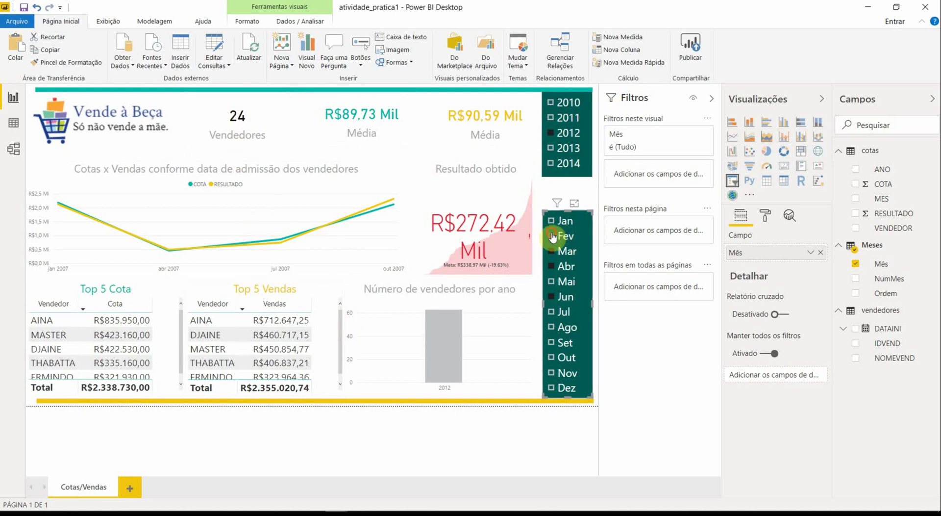
{"action": "left_click", "coordinate": [550, 133]}
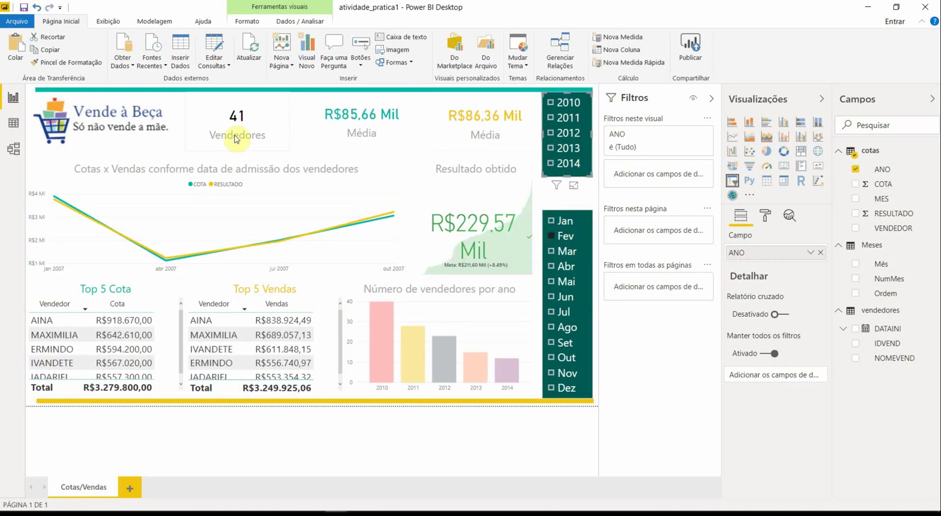
Step: Drill the Cotas x Vendas line chart down into Trim 2 of 2007 and clear the Fev month filter
{"action": "left_click", "coordinate": [167, 261]}
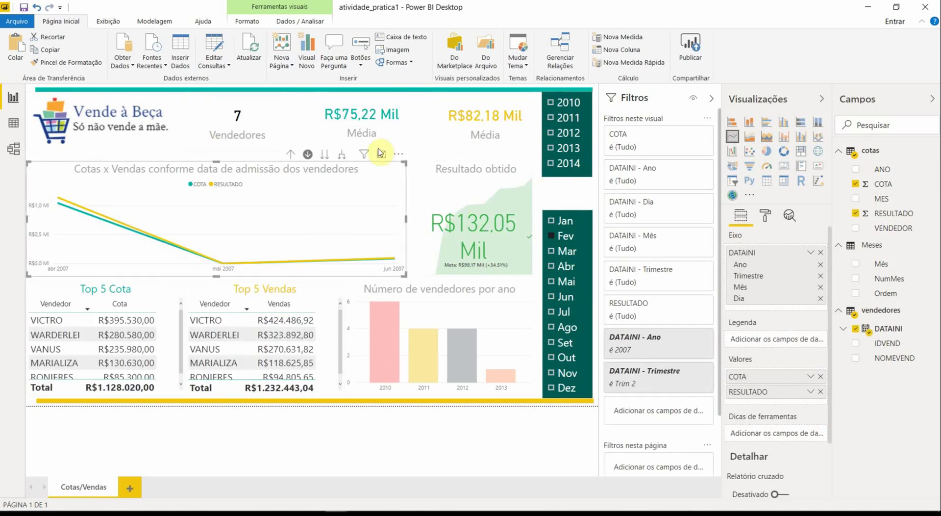
{"action": "left_click", "coordinate": [553, 239]}
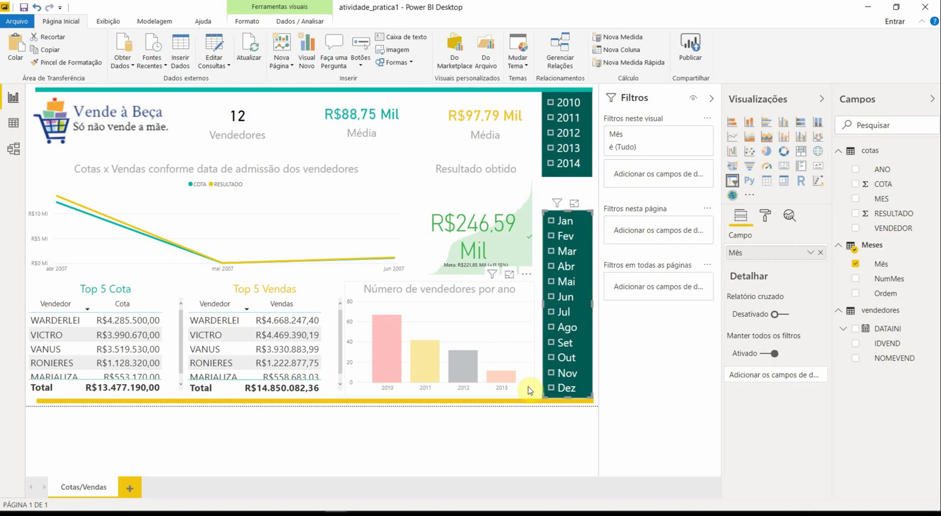
{"action": "mouse_move", "coordinate": [298, 510]}
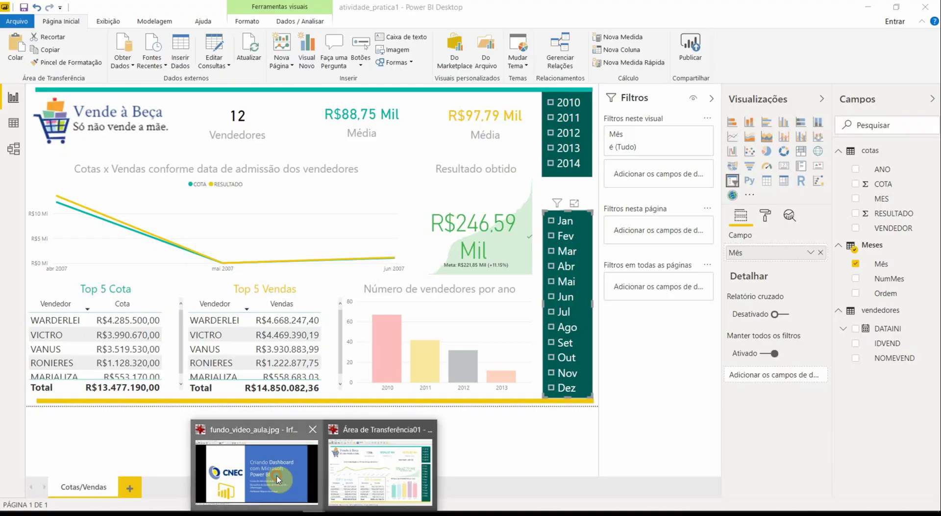